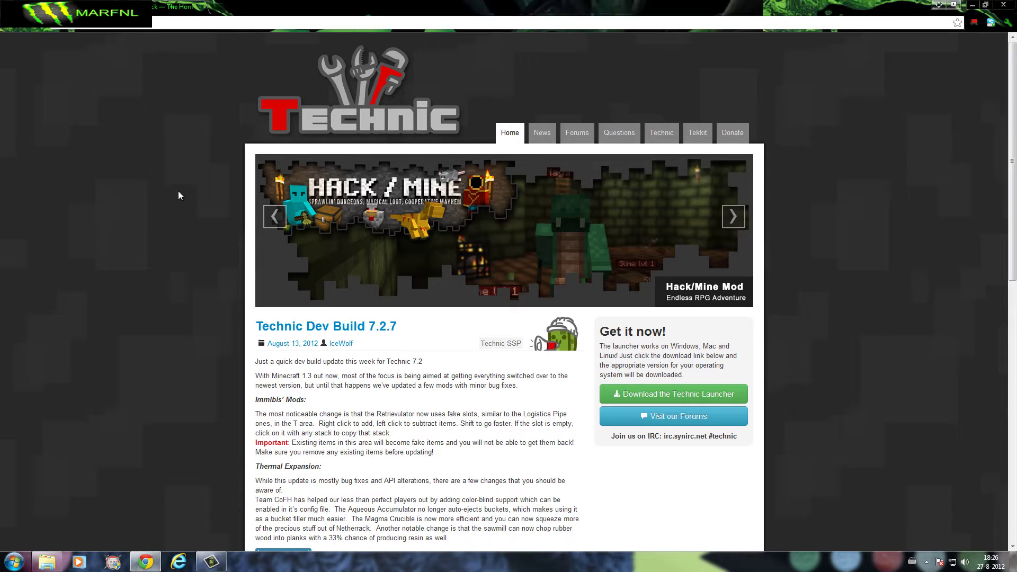
Flip between the McMyAdmin and Technic tabs, landing on the Technic Tekkit 3.1 page
key("ctrl+Tab")
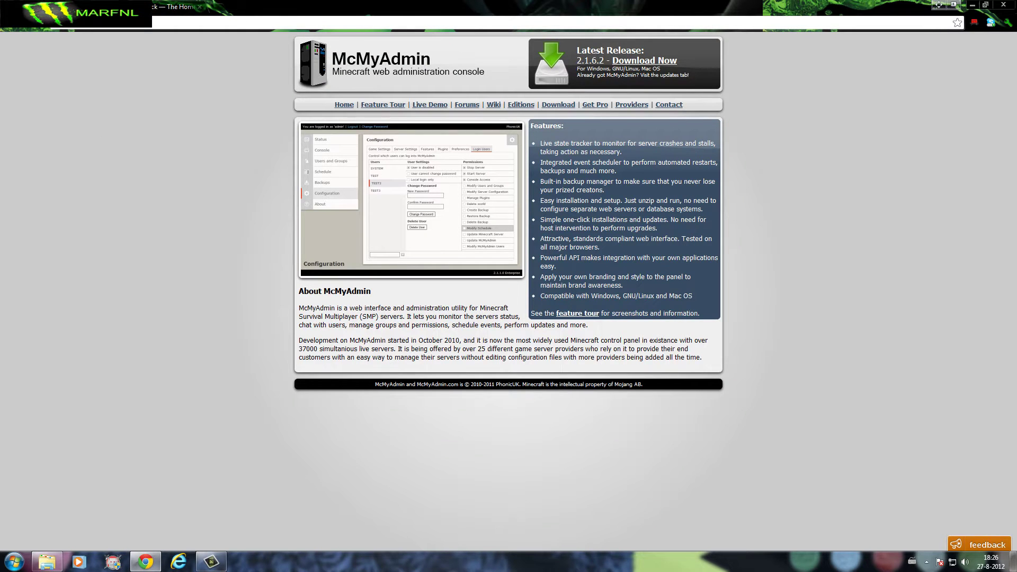
key("ctrl+Tab")
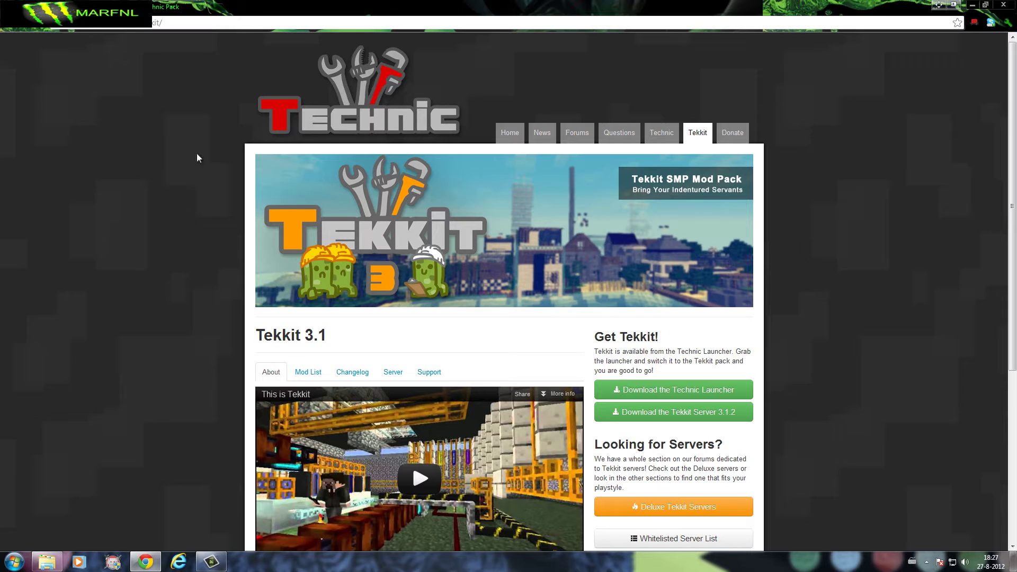
Download the Tekkit Server 3.1.2 package from the Technic page
scroll(888, 320, "down", 5)
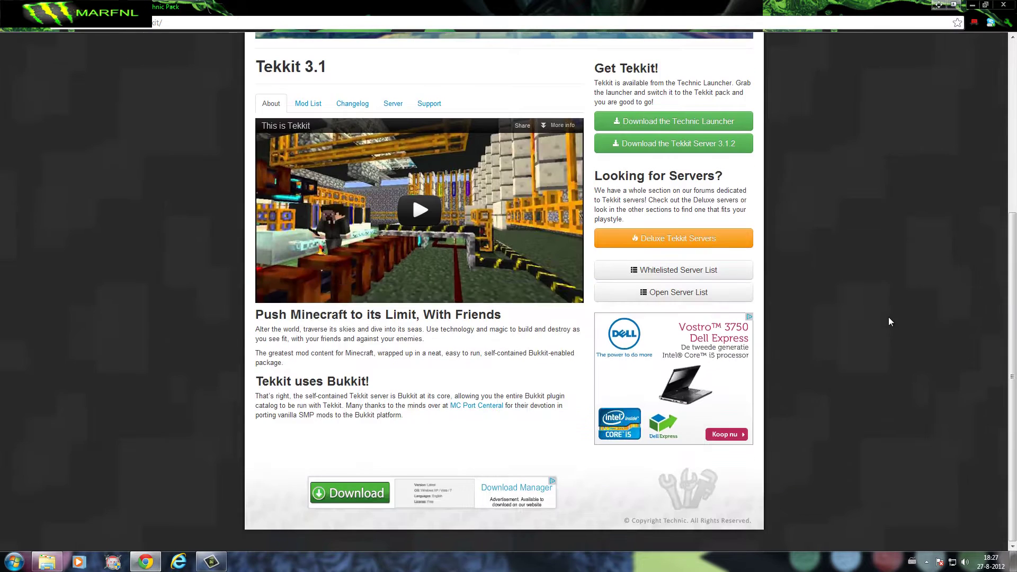
scroll(888, 321, "up", 4)
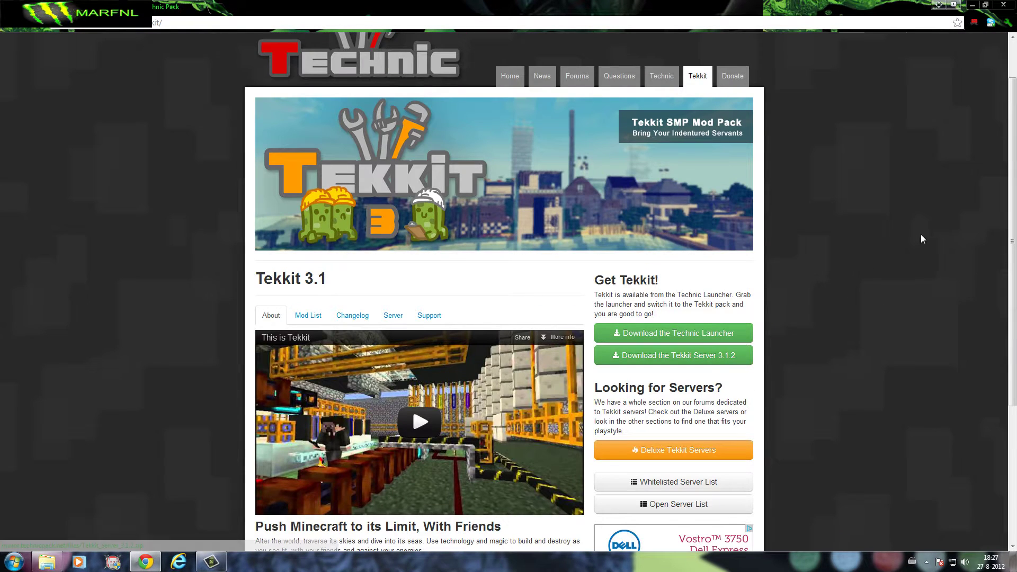
scroll(1006, 233, "down", 1)
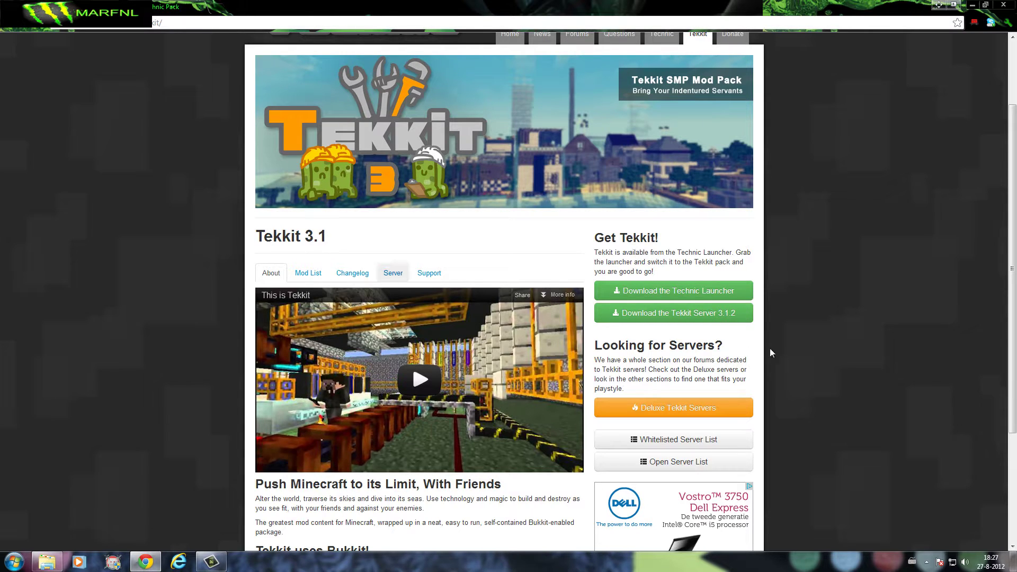
left_click(639, 315)
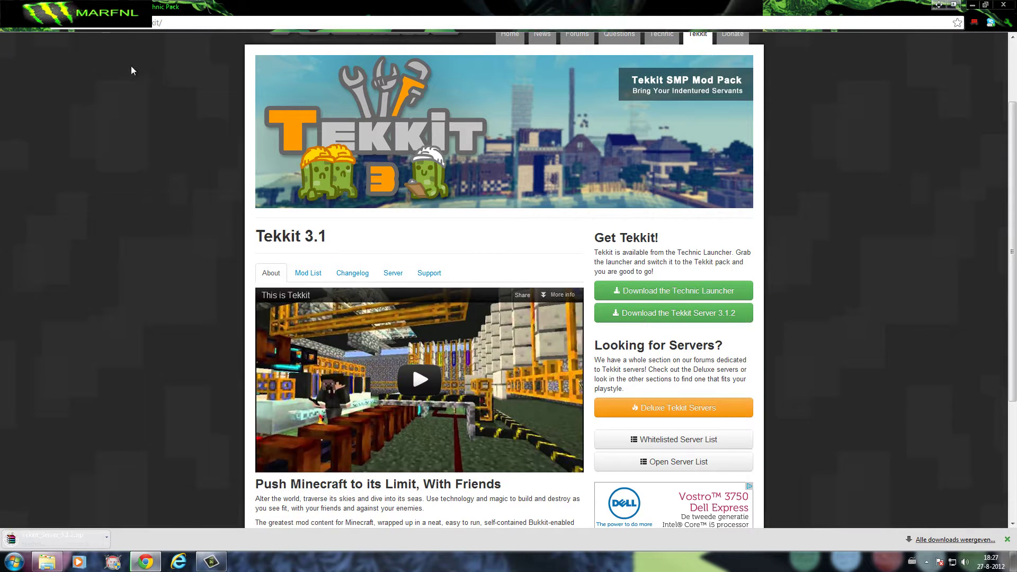
Download the McMyAdmin Windows installer from the McMyAdmin site's download page
key("alt+Left")
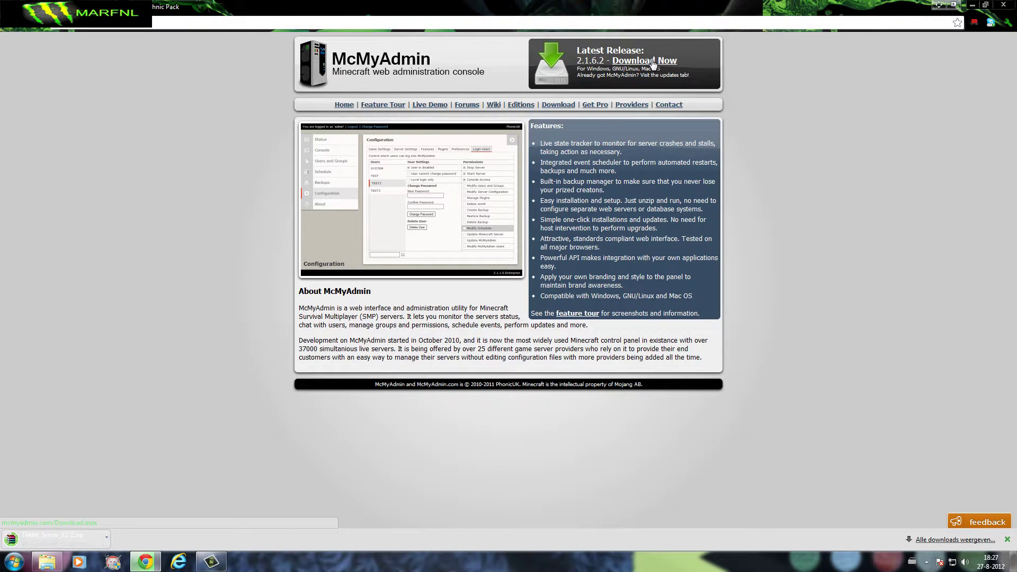
left_click(652, 62)
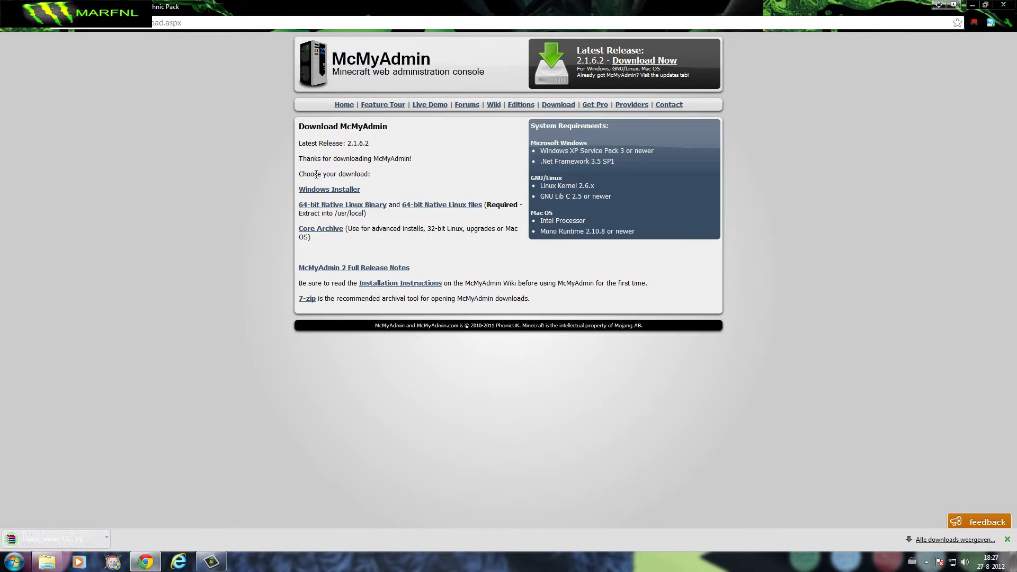
left_click(327, 193)
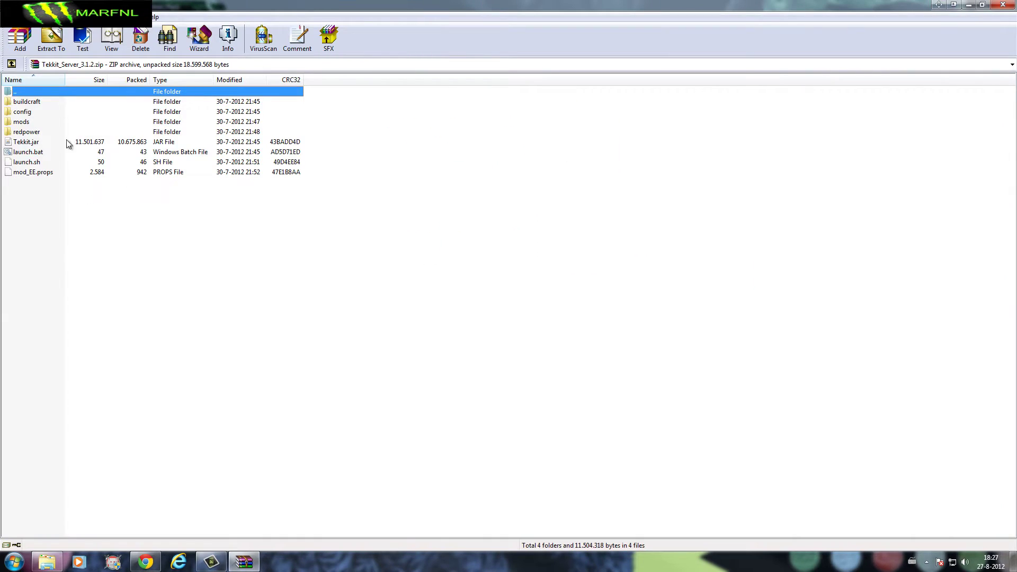
Inspect the server files in Tekkit_Server_3.1.2.zip in WinRAR, then close the archive
left_click_drag(24, 230, 50, 109)
left_click(122, 233)
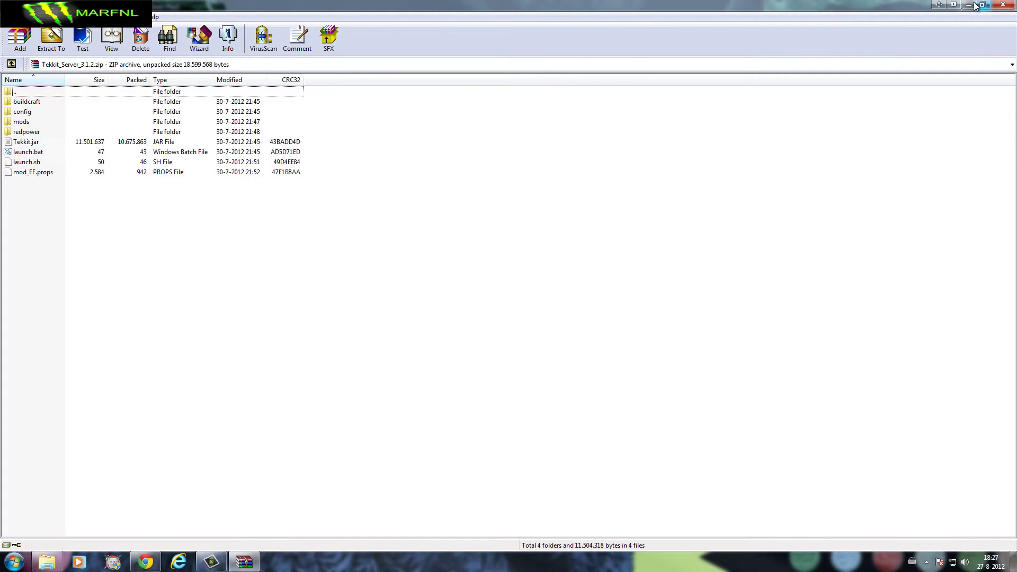
left_click(1001, 6)
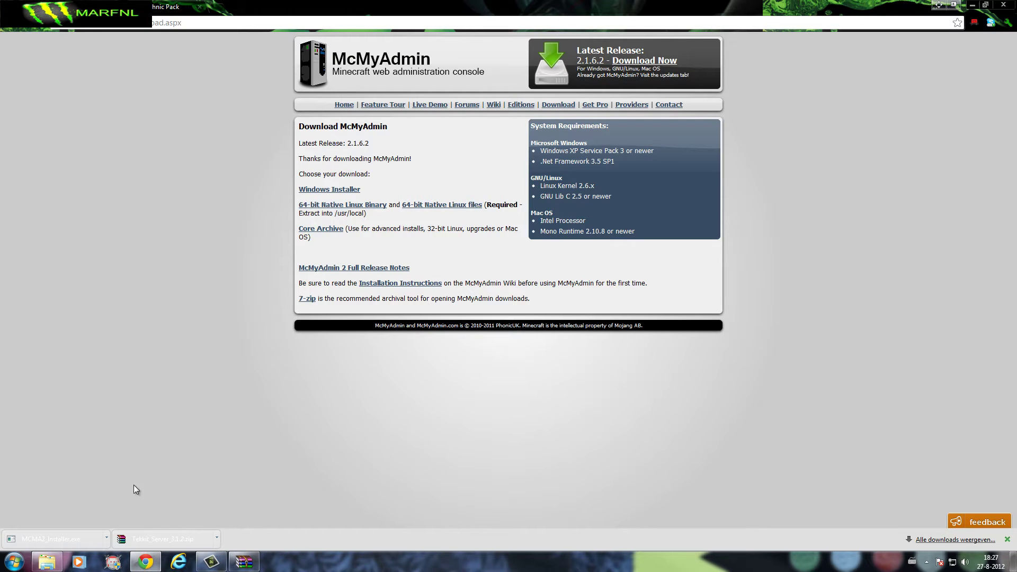
Launch the McMyAdmin installer, accept the licence and pass the Java system check
left_click(81, 539)
left_click(546, 288)
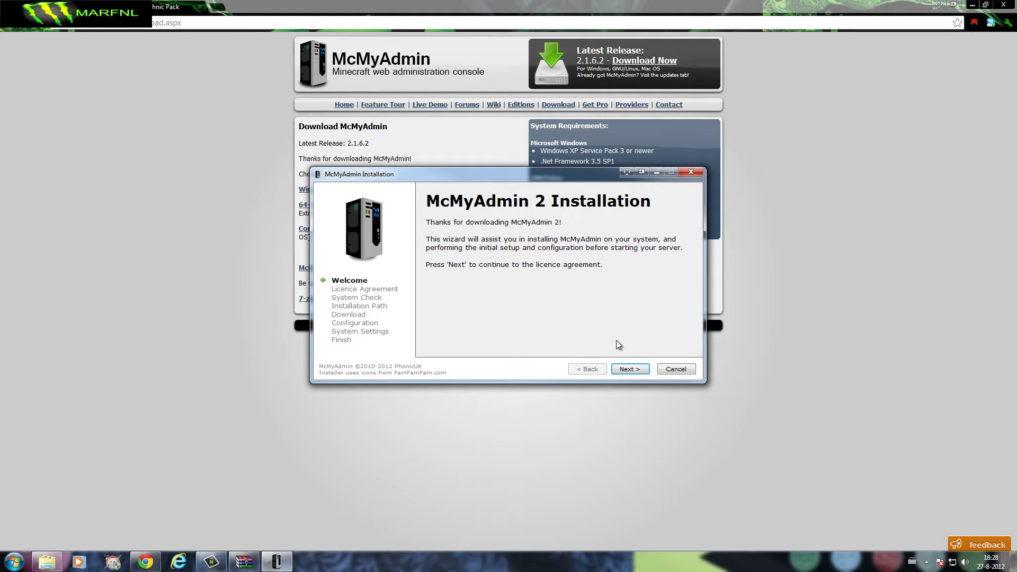
left_click(620, 369)
left_click(527, 345)
left_click(634, 371)
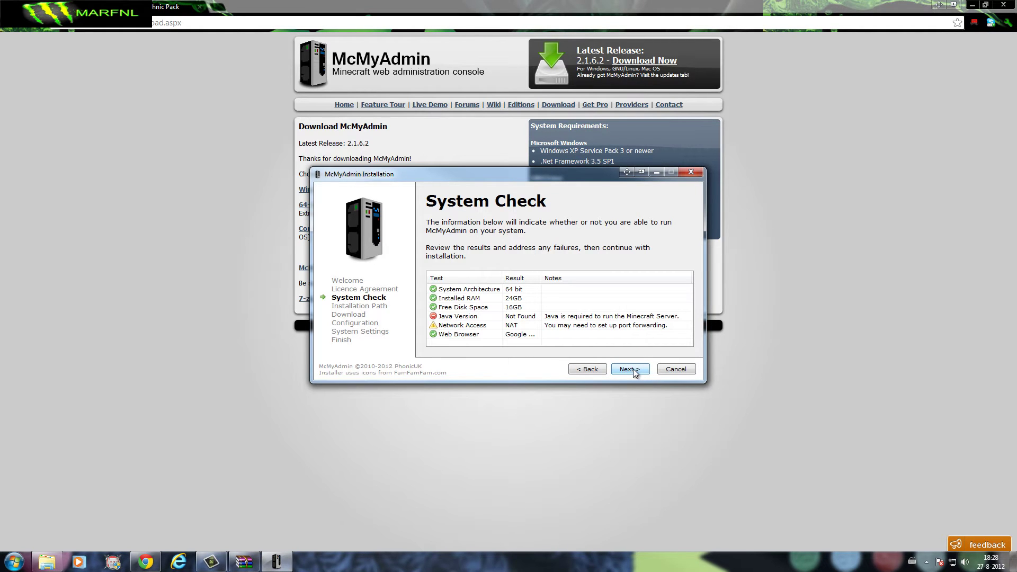
left_click(475, 317)
left_click(639, 369)
Change the installation path to E:\McMyAdmin\ and start installing
left_click(565, 296)
key("BackSpace")
key("BackSpace")
key("BackSpace")
key("BackSpace")
key("BackSpace")
key("BackSpace")
key("BackSpace")
key("BackSpace")
key("BackSpace")
key("BackSpace")
key("BackSpace")
key("BackSpace")
key("BackSpace")
key("BackSpace")
key("BackSpace")
key("BackSpace")
key("BackSpace")
key("BackSpace")
key("BackSpace")
key("BackSpace")
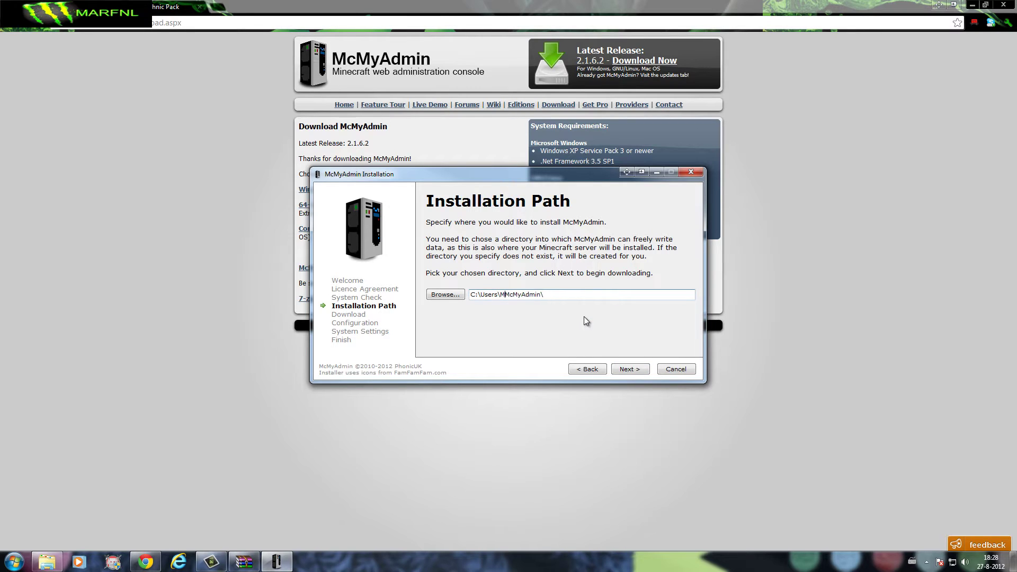
key("BackSpace")
key("BackSpace")
type("E")
left_click(625, 370)
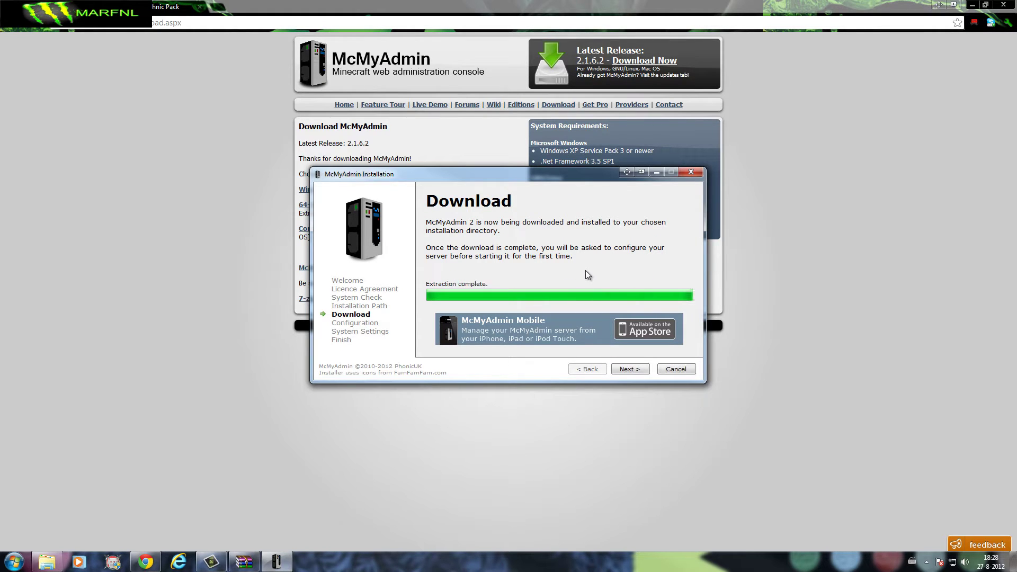
Enter a short admin password in both fields and submit, getting a too-short warning
left_click(626, 369)
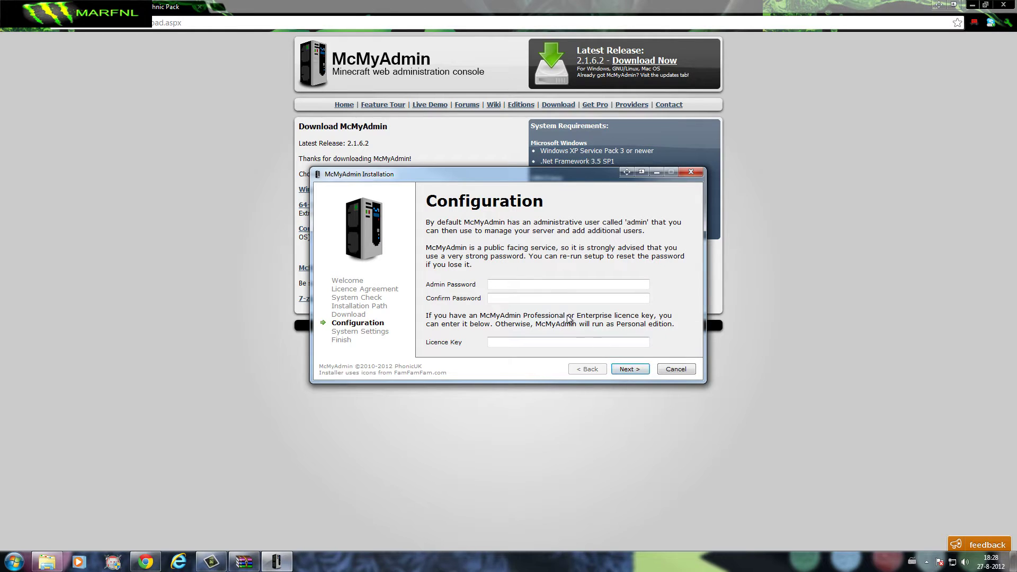
left_click(543, 286)
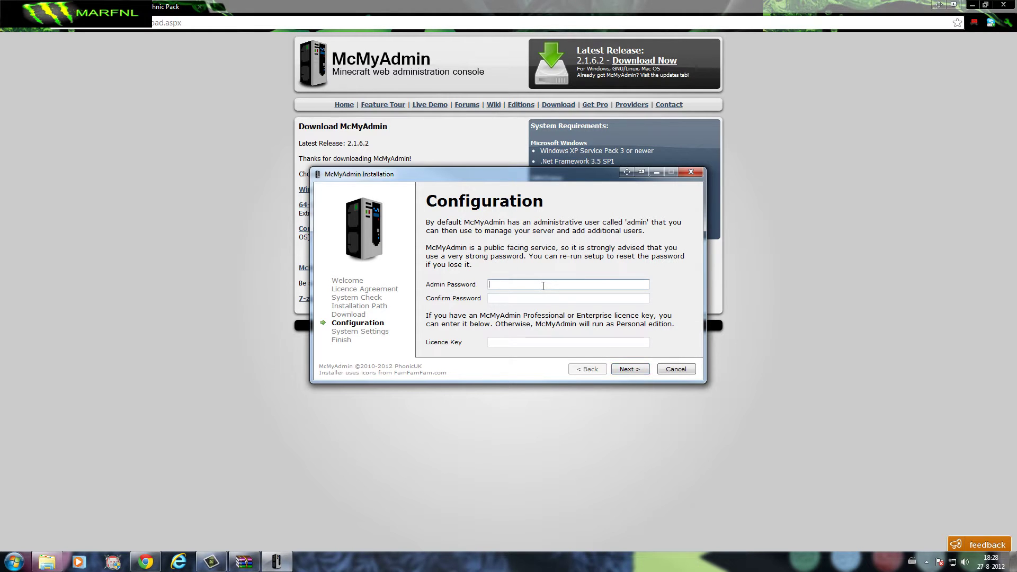
type("*****")
key("Tab")
type("*****")
left_click(631, 369)
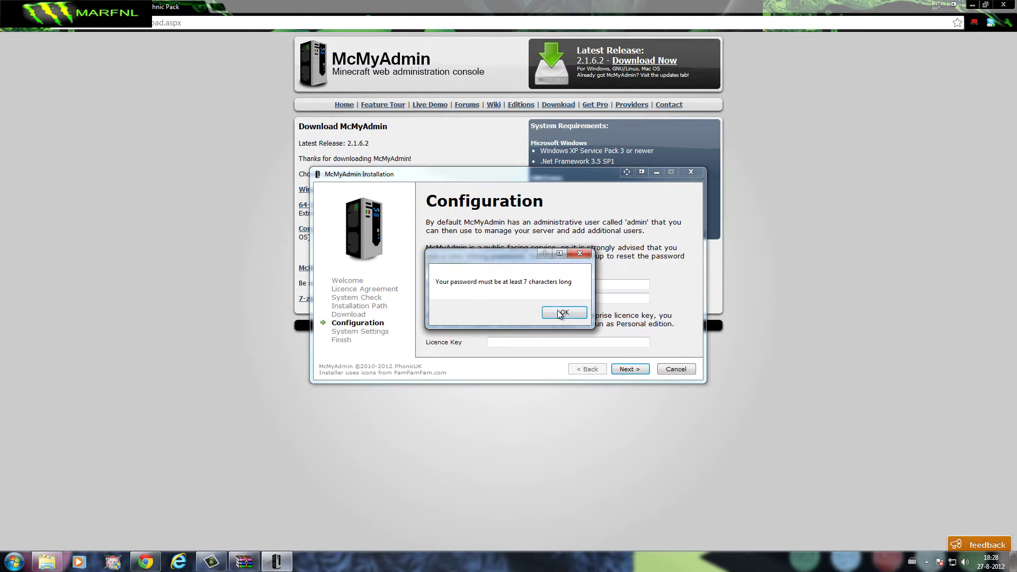
left_click(561, 313)
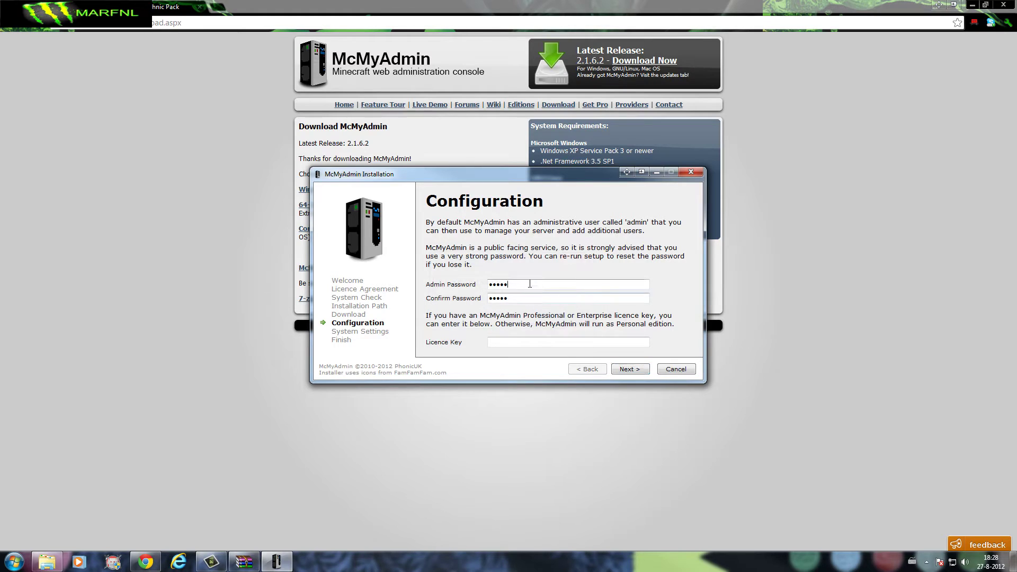
Clear both password fields and dismiss the missing-password warning
key("BackSpace")
key("Tab")
key("BackSpace")
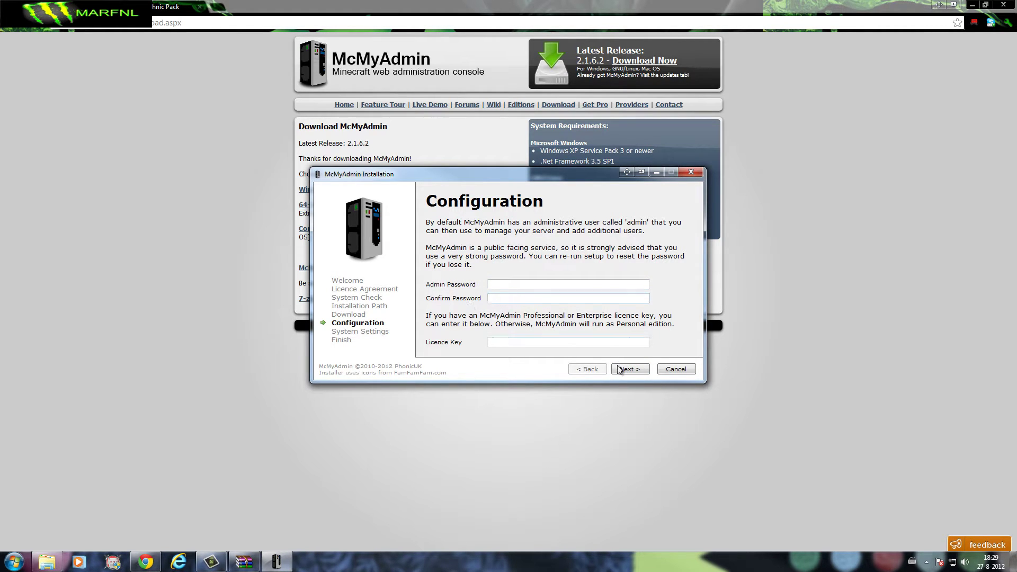
left_click(620, 371)
left_click(535, 314)
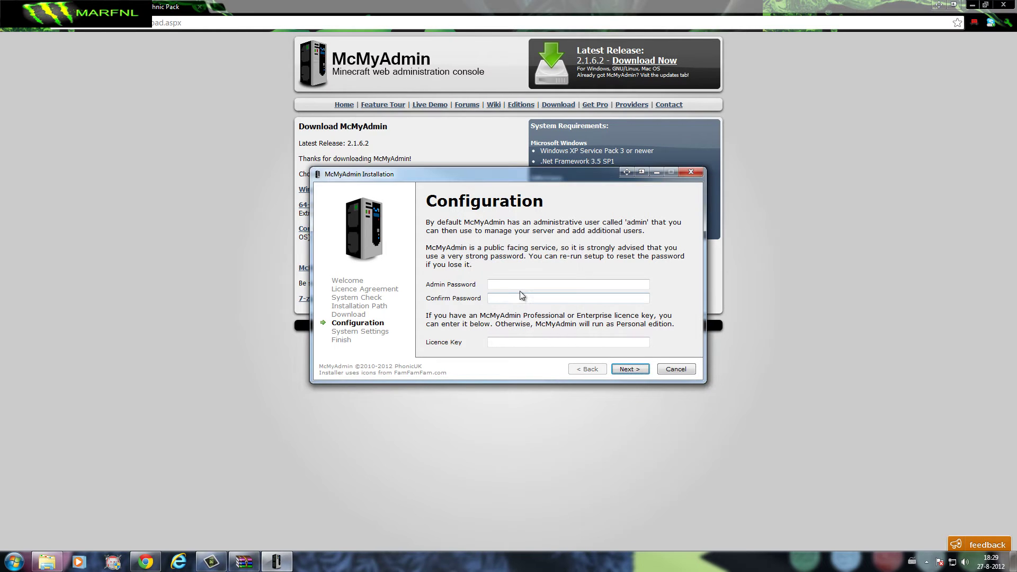
Enter a longer admin password in both fields and submit it
left_click(512, 284)
type("•••••••••••••")
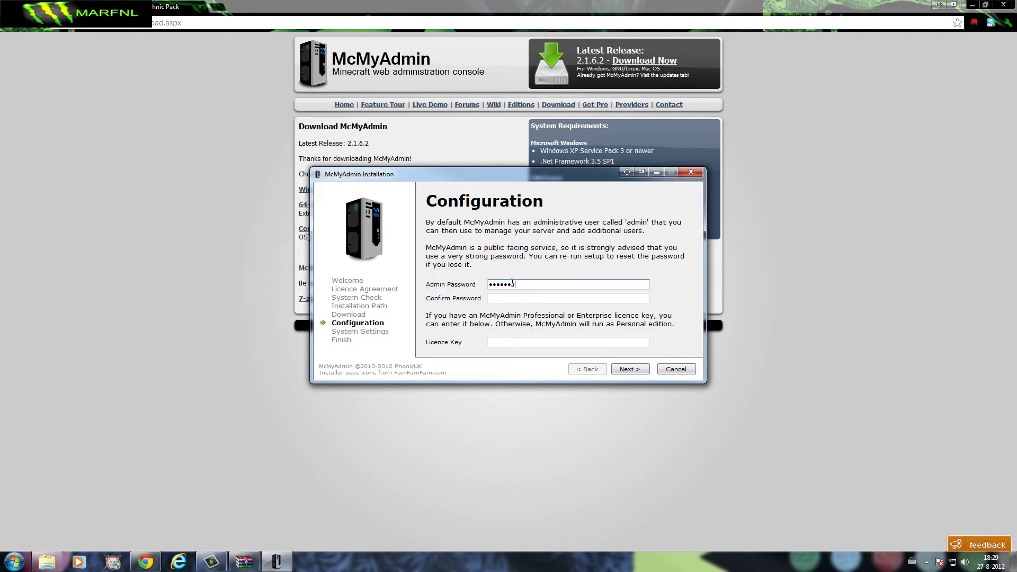
key("Tab")
type("•••••••••••••")
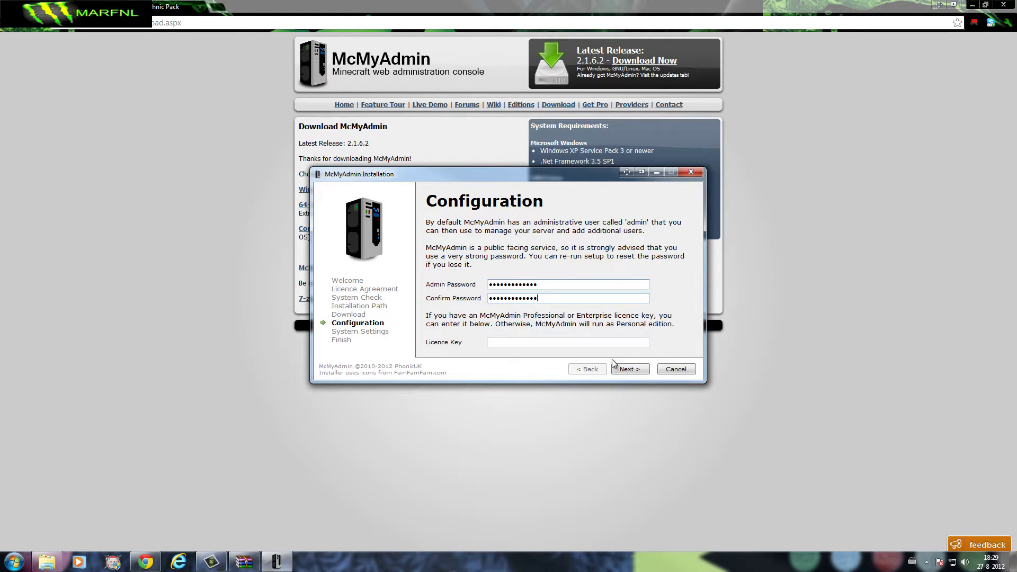
left_click(625, 373)
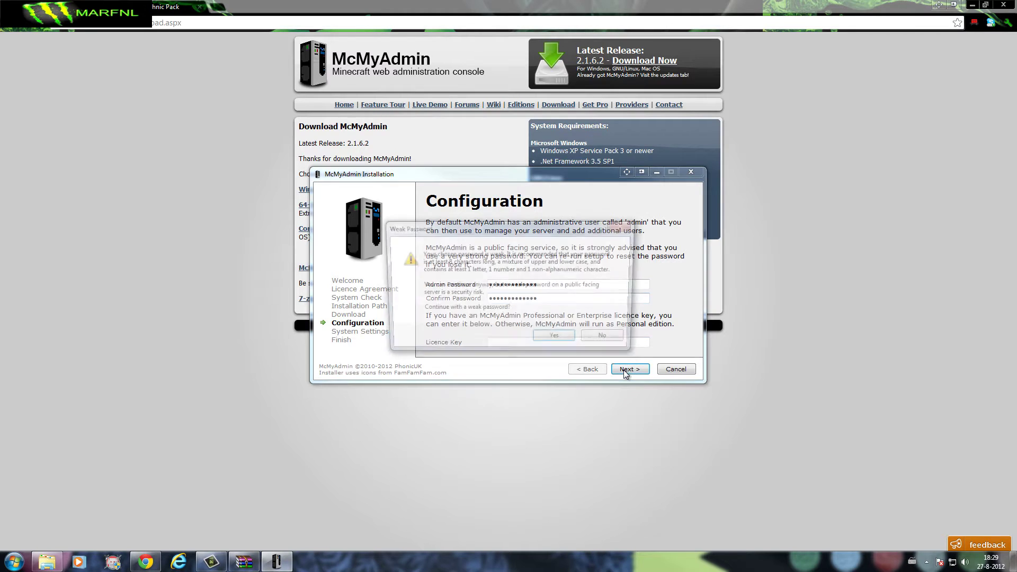
Accept the weak password, bind to 192.168.0.13 on port 8080, and finish without auto-starting McMyAdmin 2
left_click(559, 338)
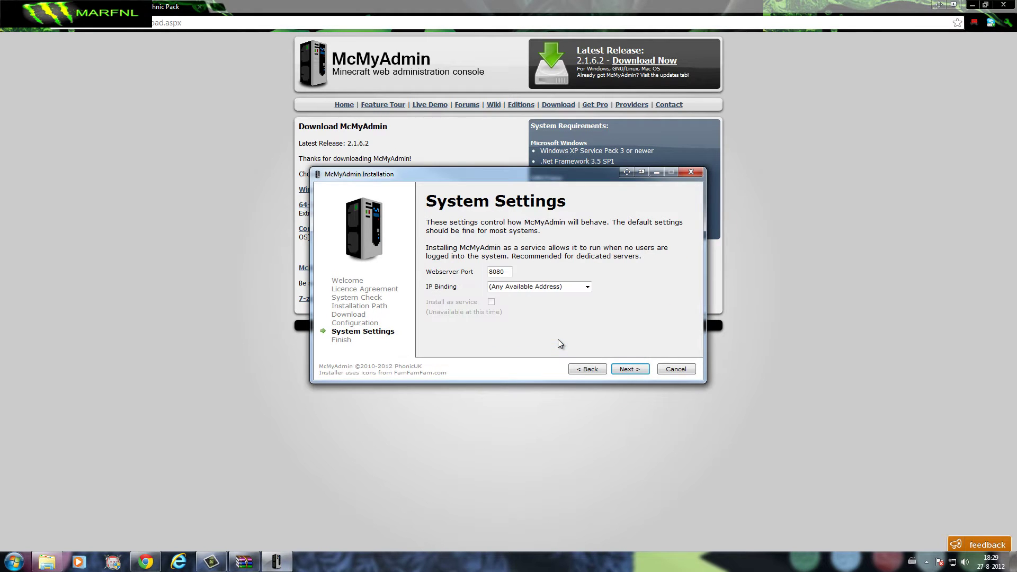
left_click(586, 288)
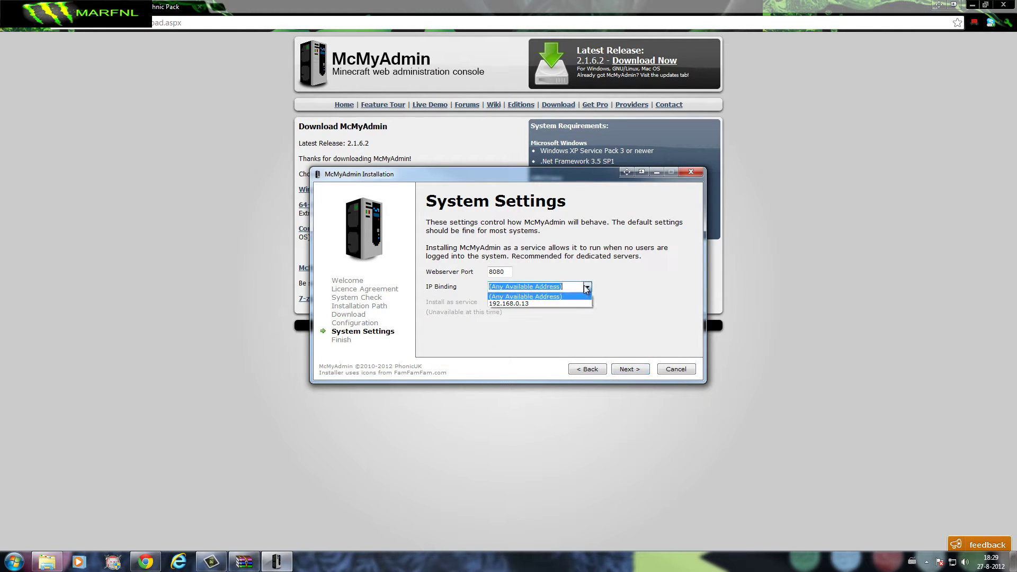
left_click(579, 303)
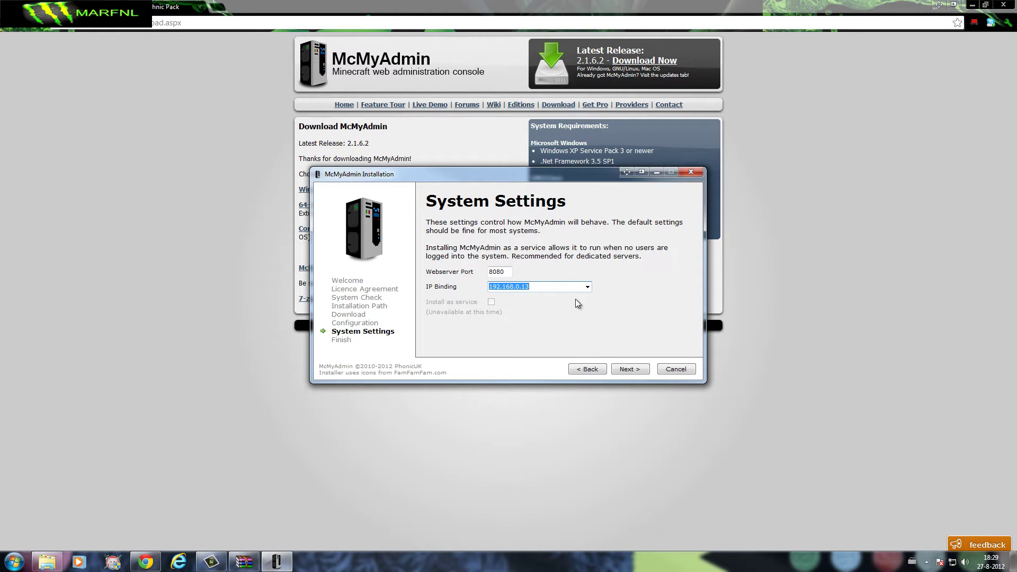
double_click(499, 271)
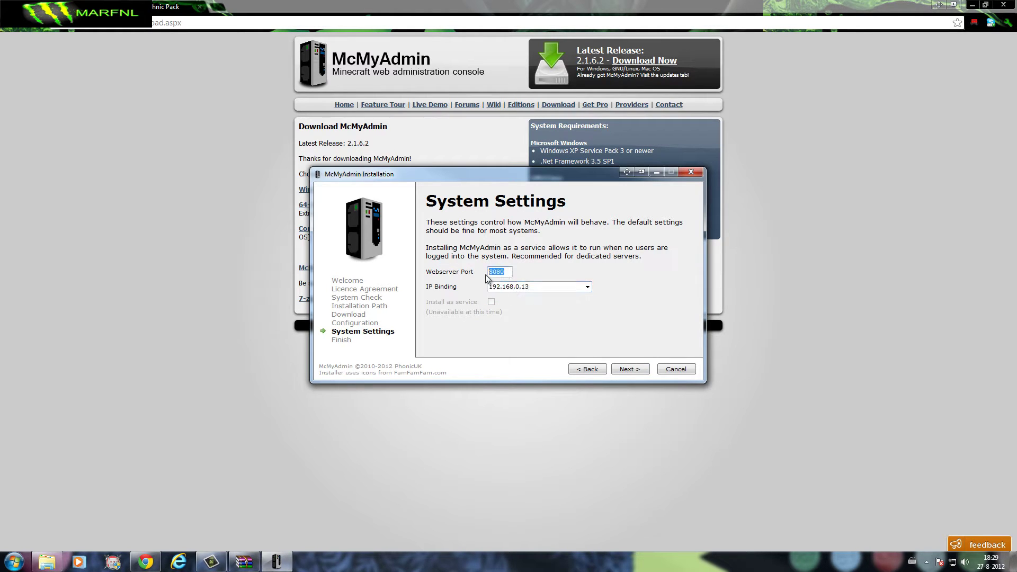
left_click(638, 370)
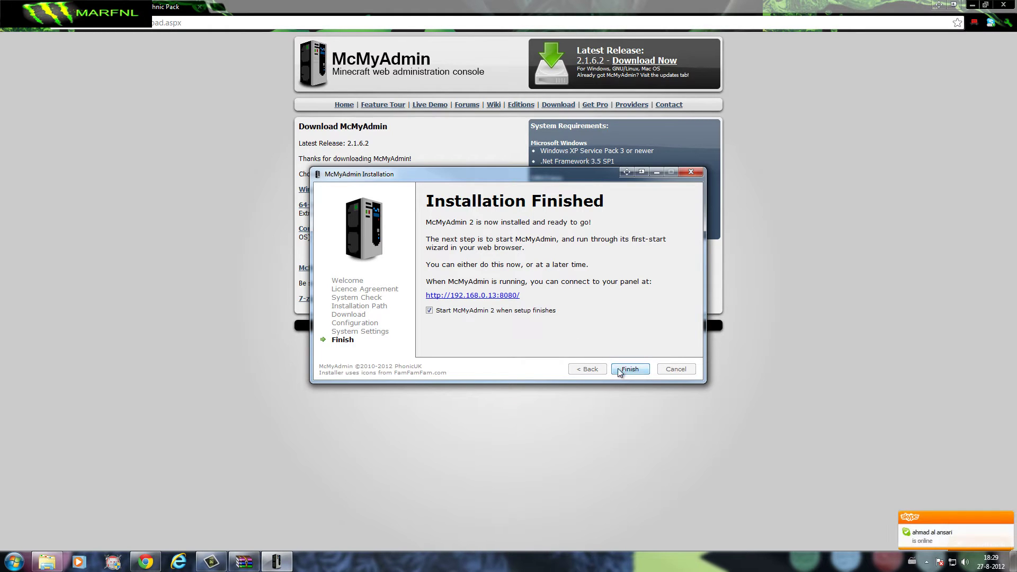
left_click(475, 312)
left_click(624, 370)
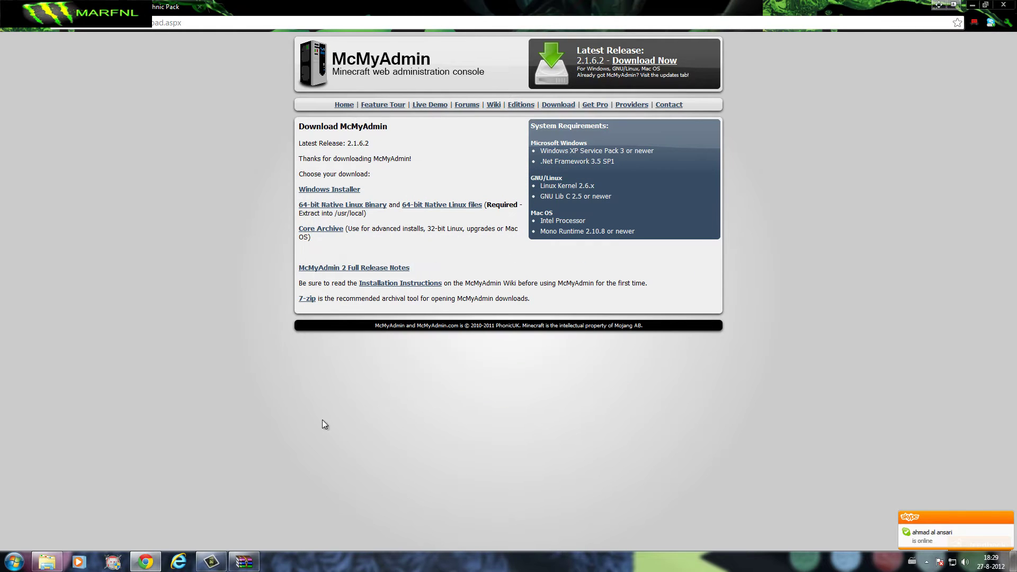
Open the McMyAdmin install folder in the file browser
left_click(49, 562)
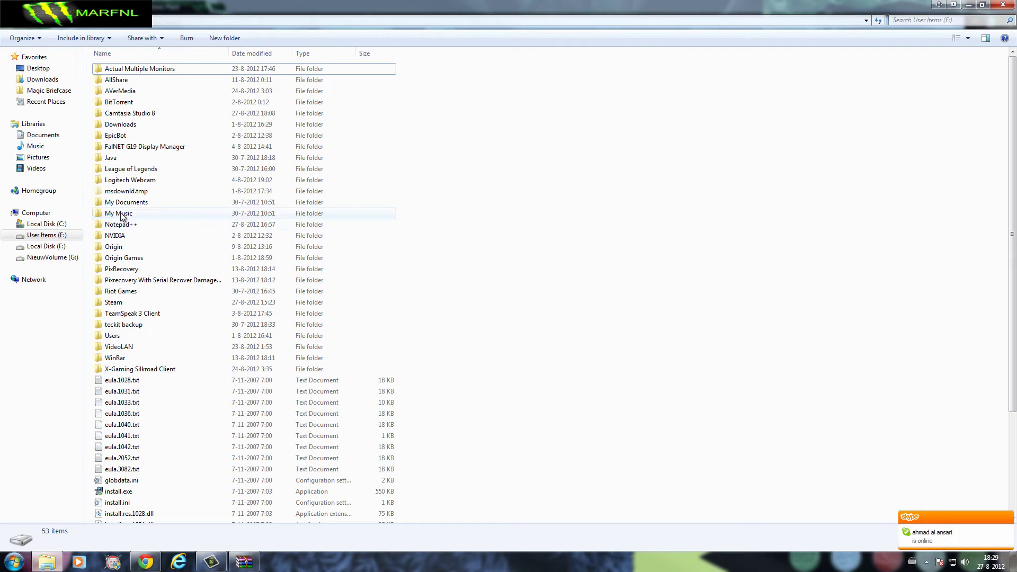
left_click(157, 208)
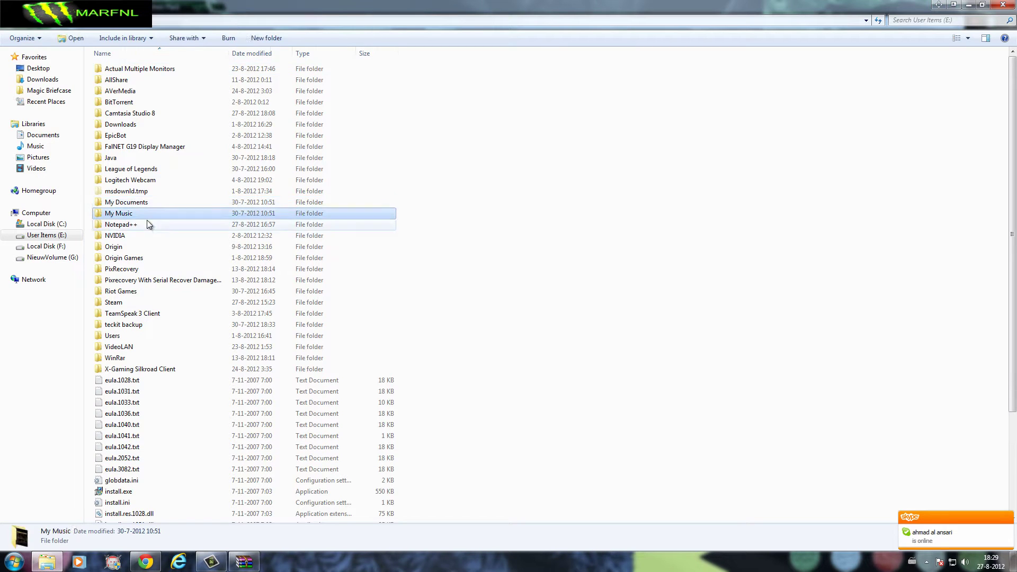
key("End")
key("m")
key("Down")
key("Down")
key("End")
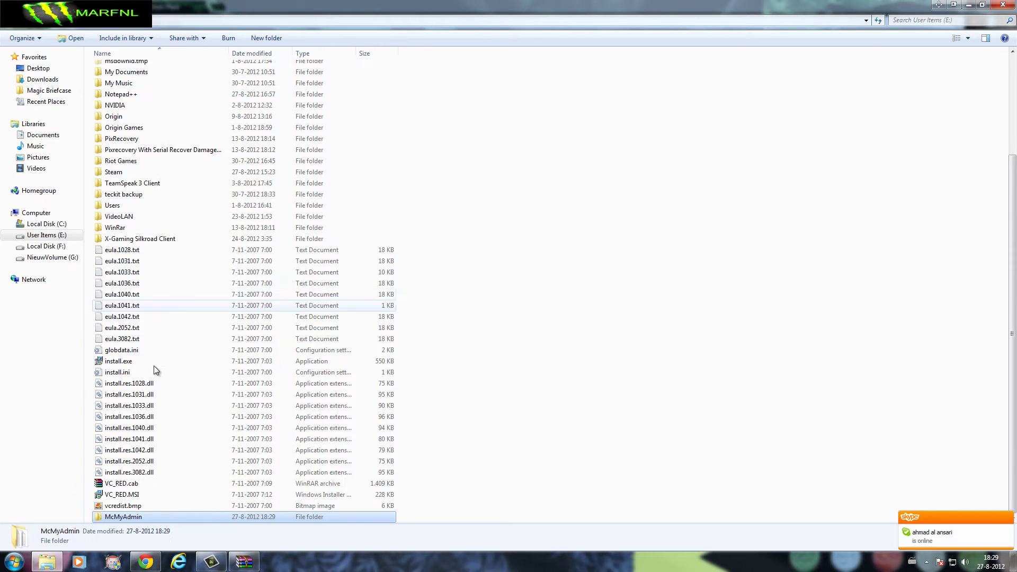
double_click(127, 518)
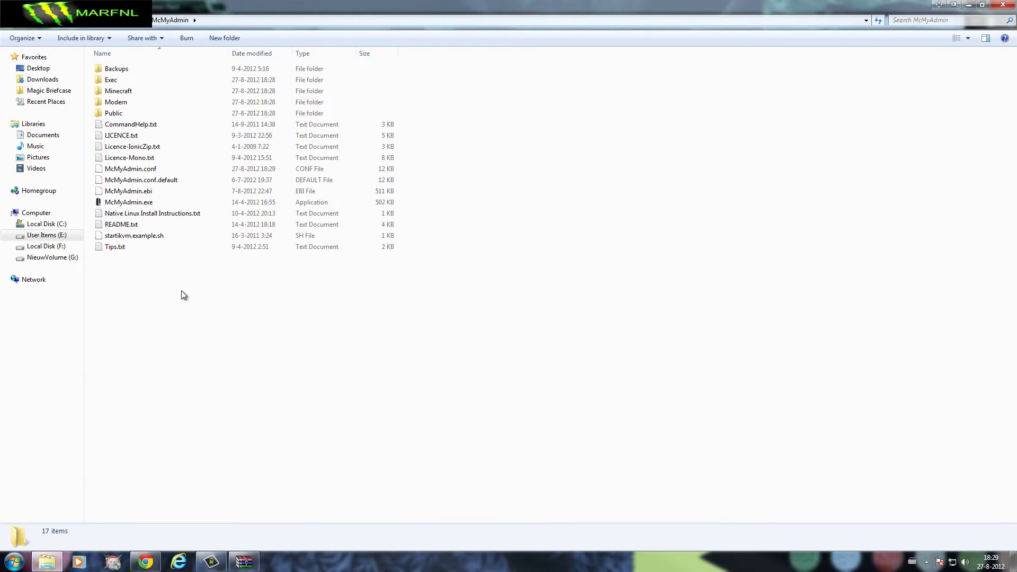
Find java.exe via Start search and copy its location, C:\Windows\System32, from Properties
left_click(15, 562)
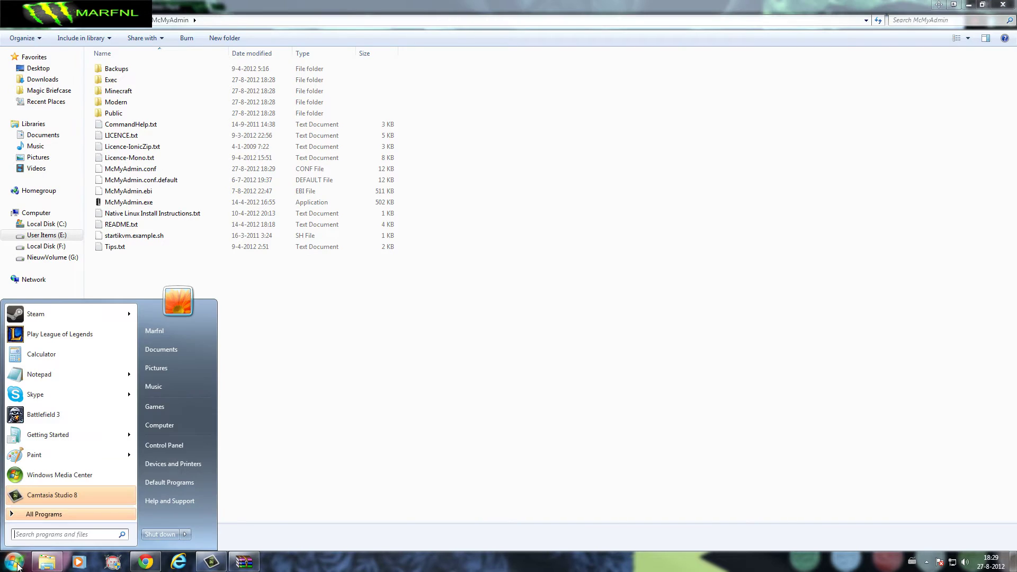
type("java")
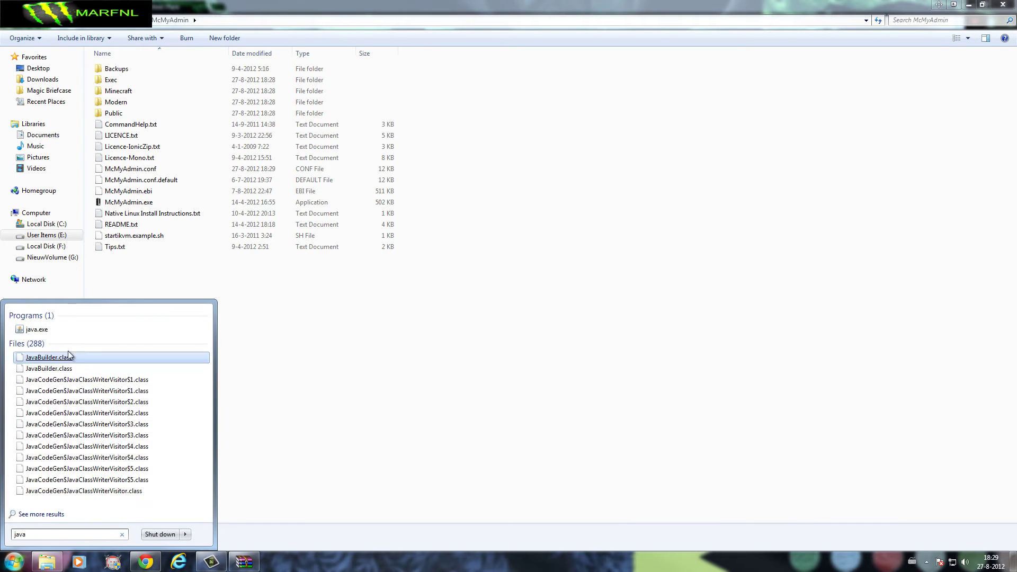
right_click(61, 329)
left_click(110, 517)
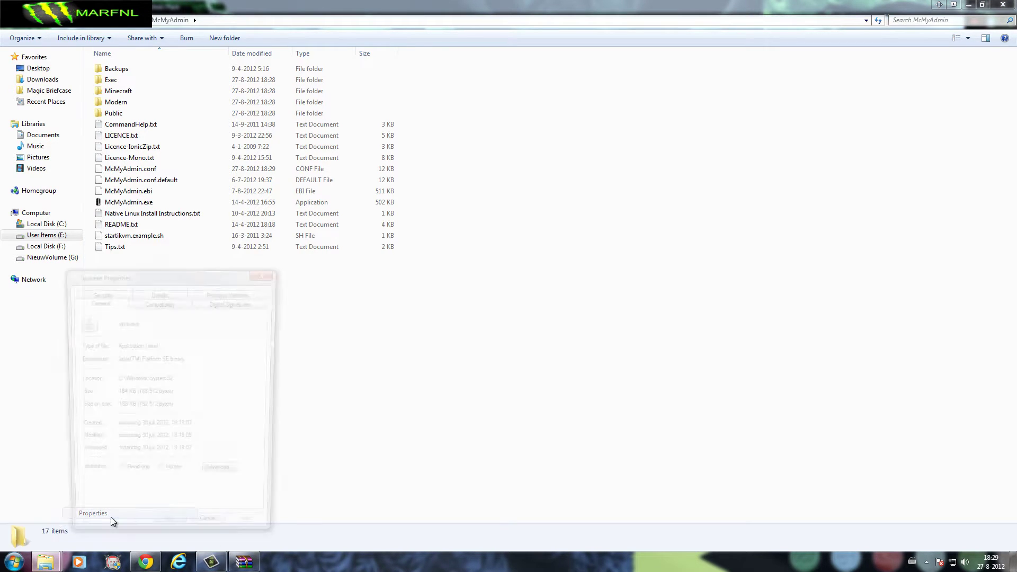
left_click_drag(151, 381, 113, 381)
key("ctrl+c")
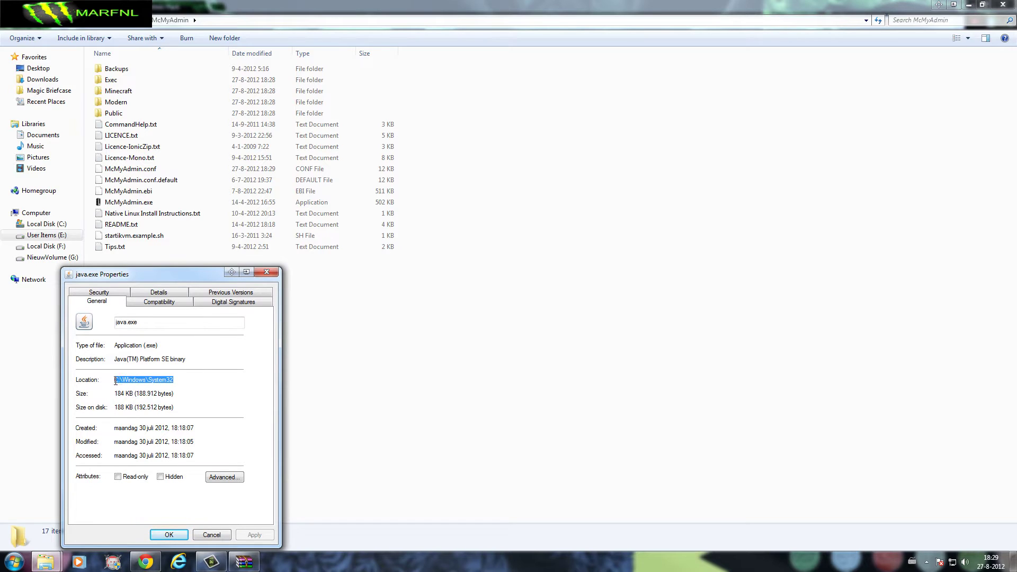
left_click(209, 535)
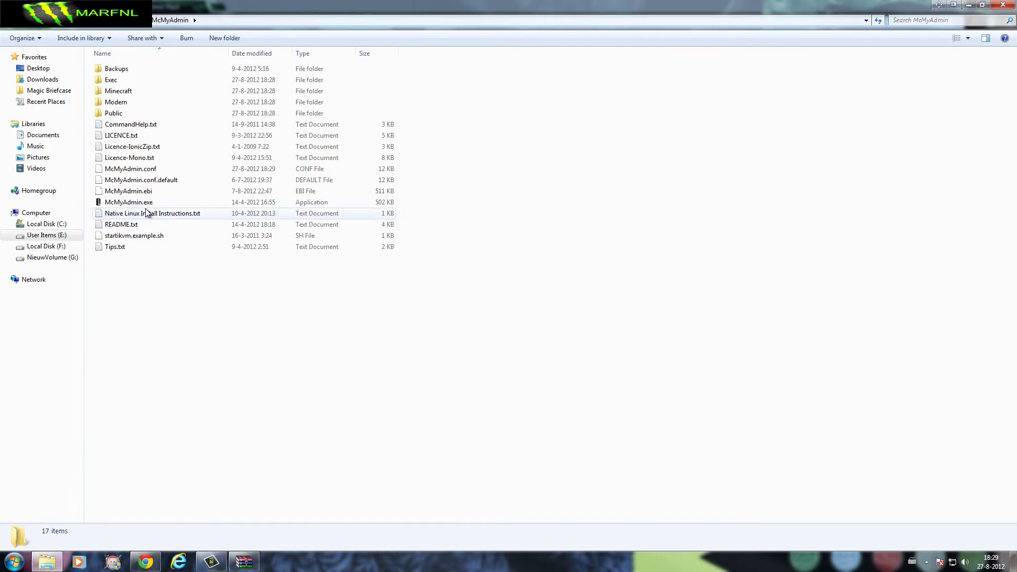
right_click(158, 167)
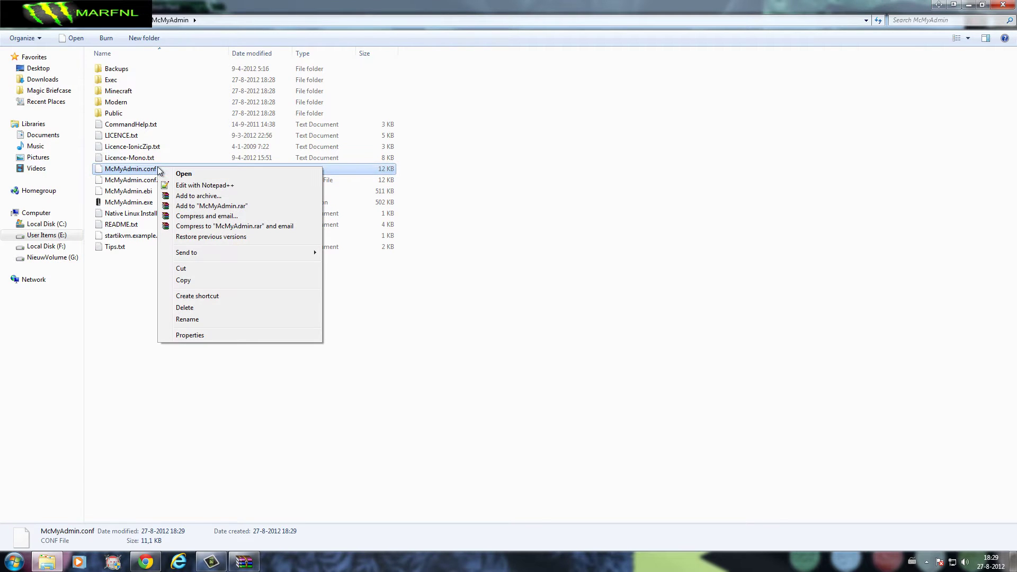
Open McMyAdmin.conf in Notepad++ and replace java.path's 'detect' with C:\Windows\System32\java.exe
left_click(243, 186)
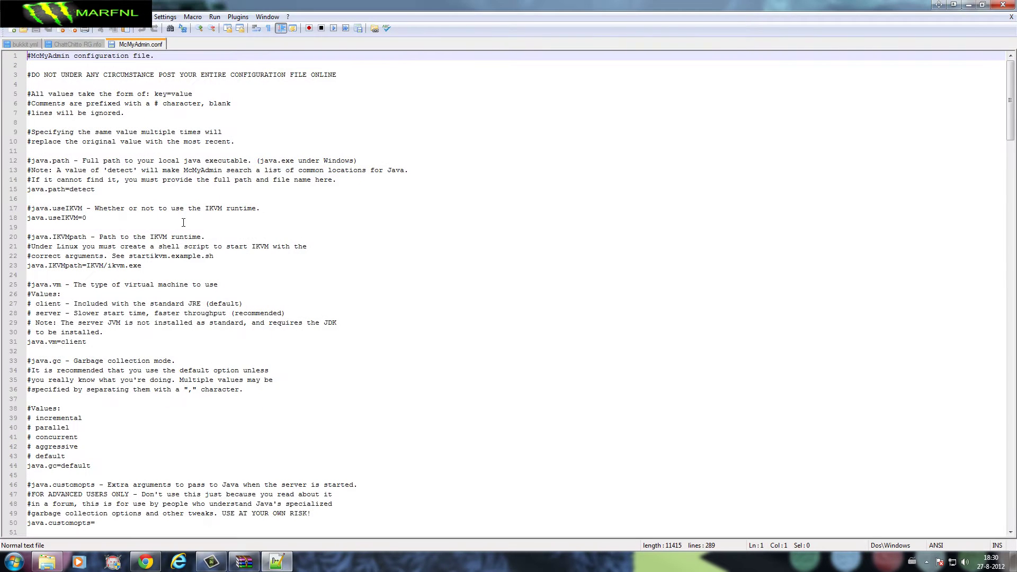
left_click(129, 188)
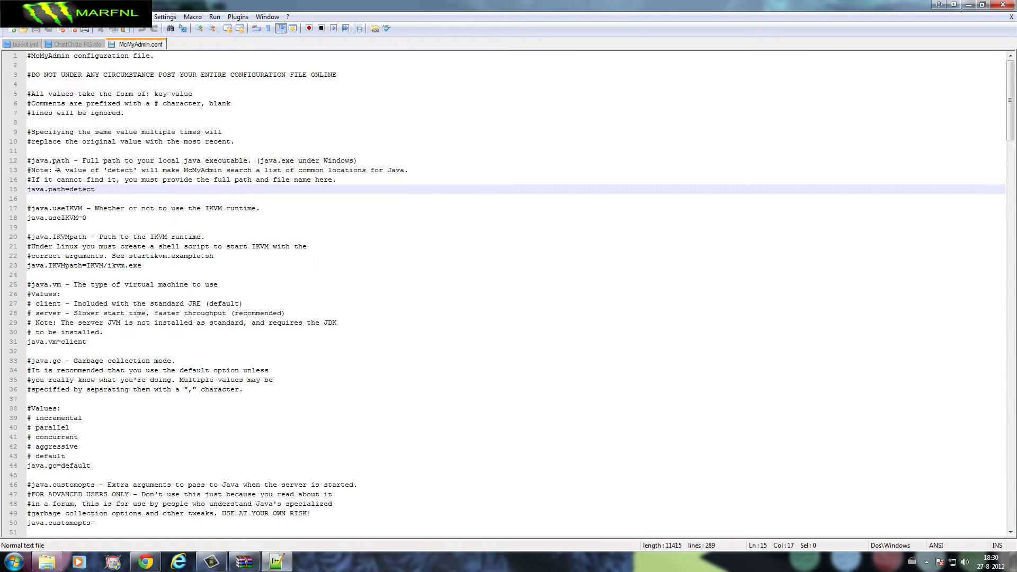
left_click(29, 160)
left_click(122, 189, "shift")
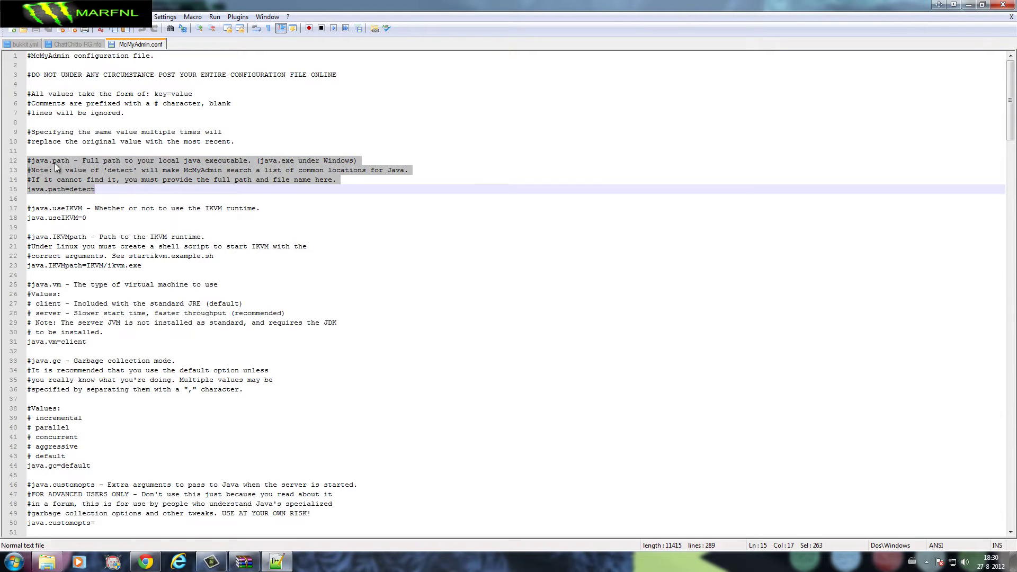
left_click_drag(103, 188, 70, 189)
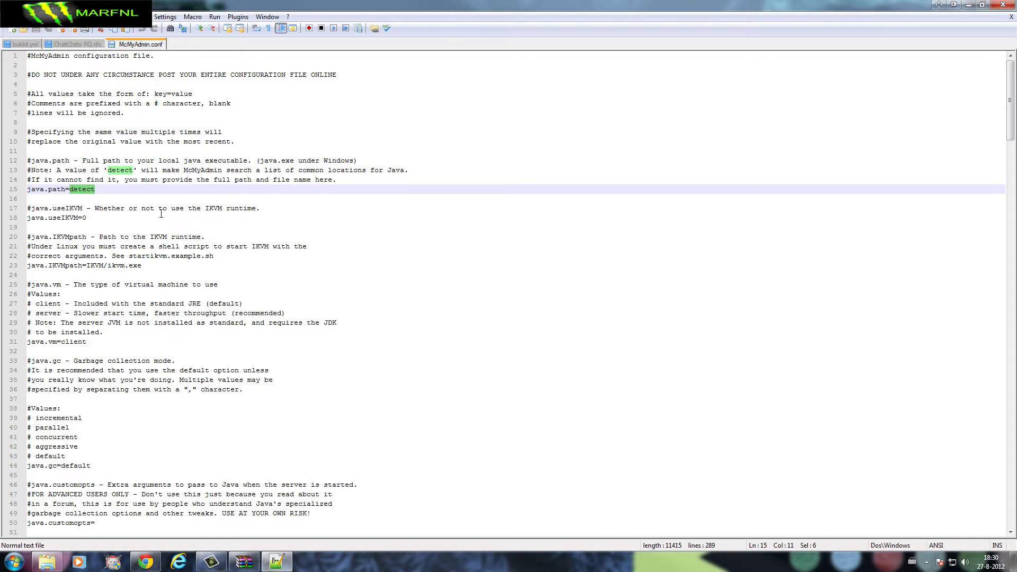
key("ctrl+v")
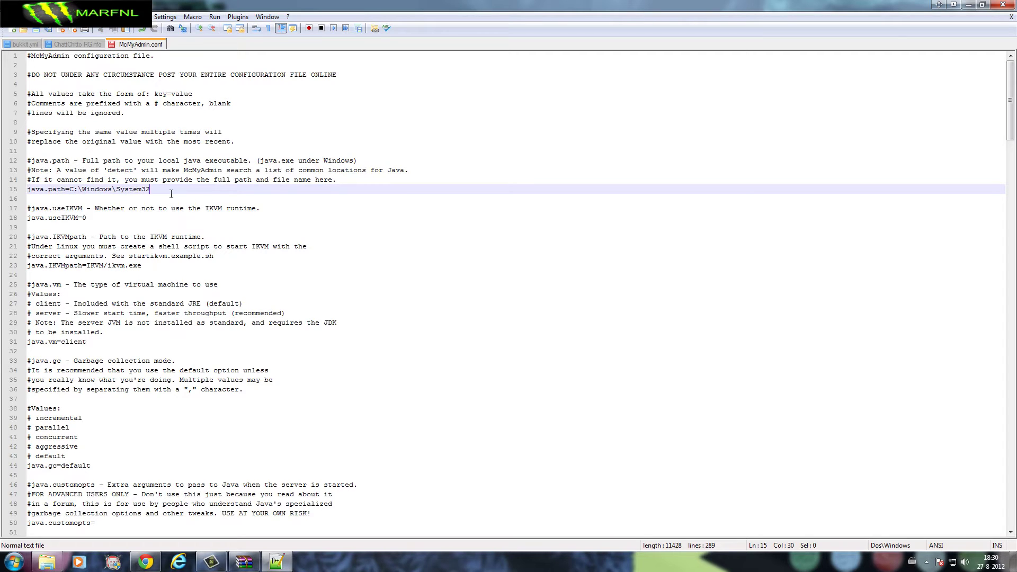
type("\\java.exe")
left_click(477, 208)
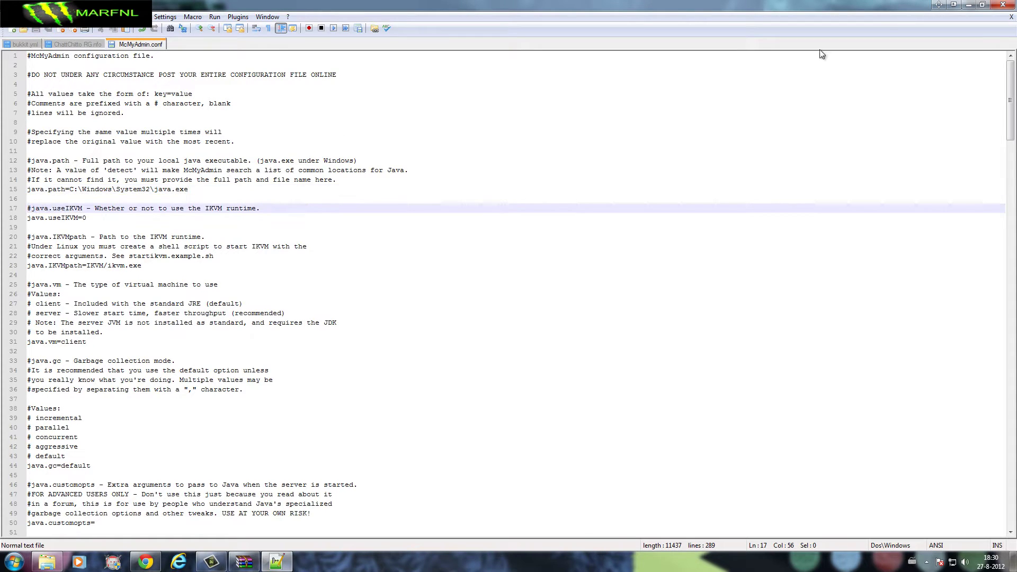
Close Notepad++ and run McMyAdmin.exe as administrator
left_click(996, 7)
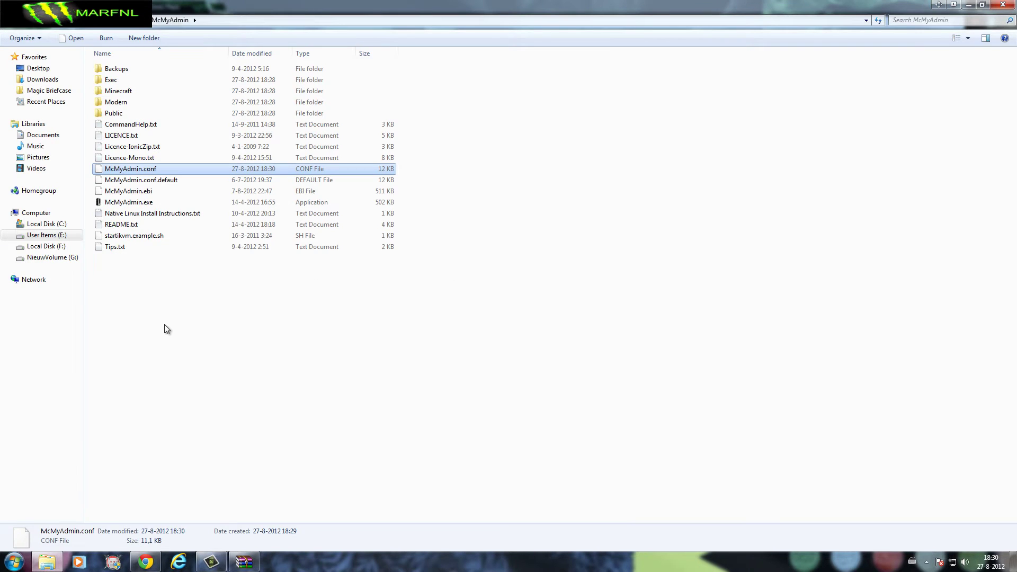
right_click(142, 204)
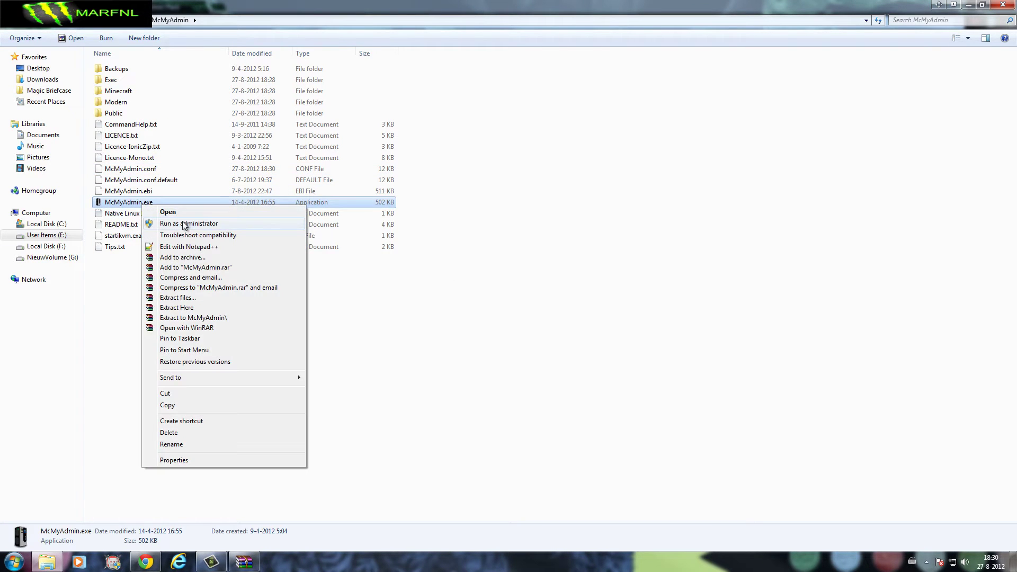
left_click(184, 225)
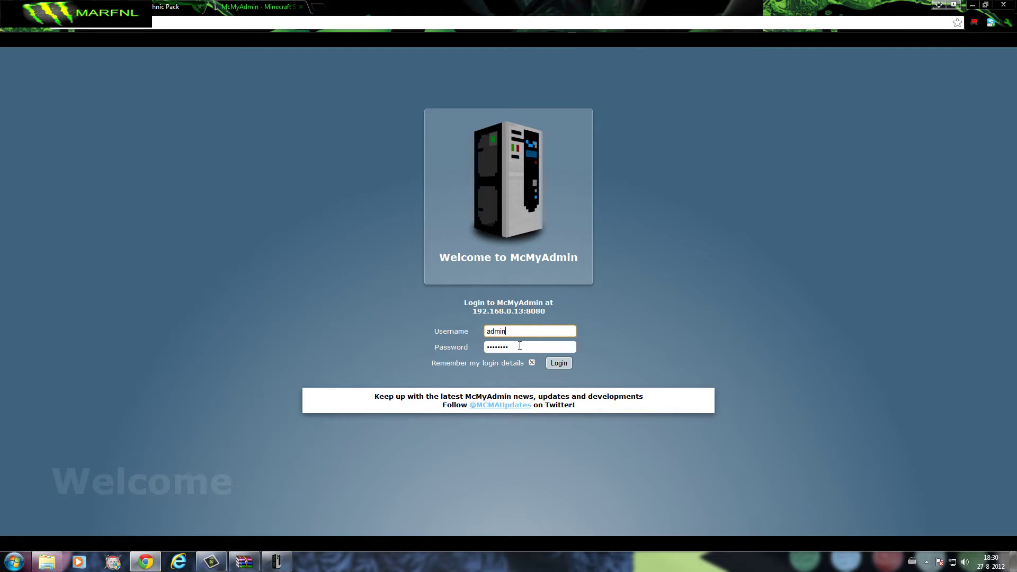
Log in to the McMyAdmin panel with the admin password and dismiss the welcome message
key("Tab")
type("•••••••••••••")
left_click(558, 363)
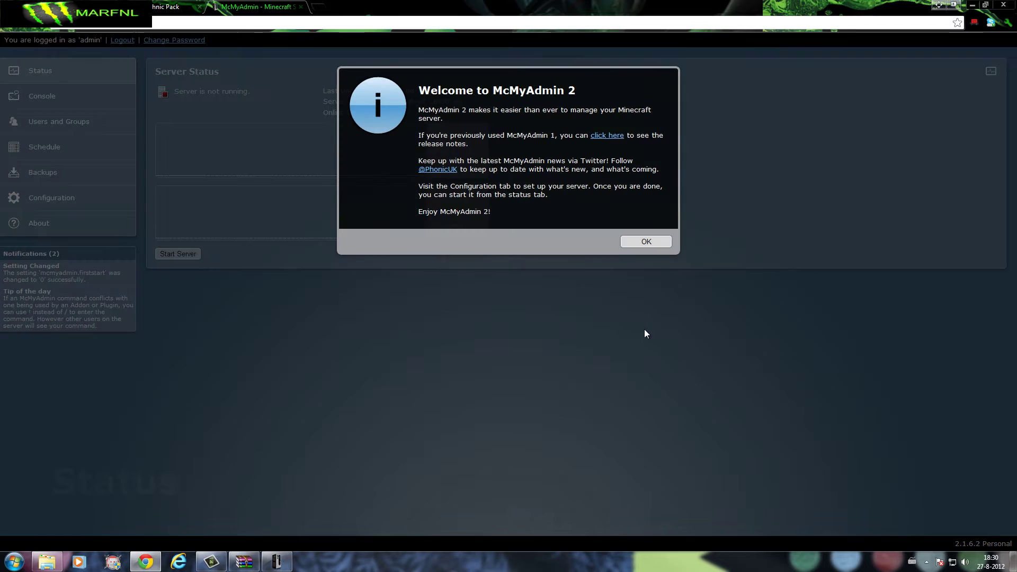
left_click(647, 243)
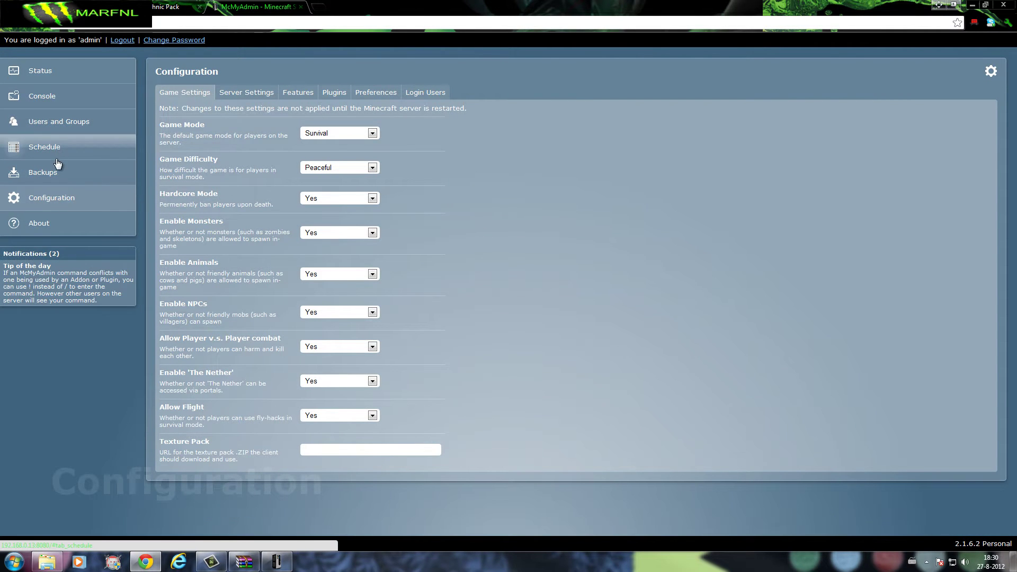
In Server Settings, set the server type to CraftBukkit on the Recommended stream and install it
left_click(251, 94)
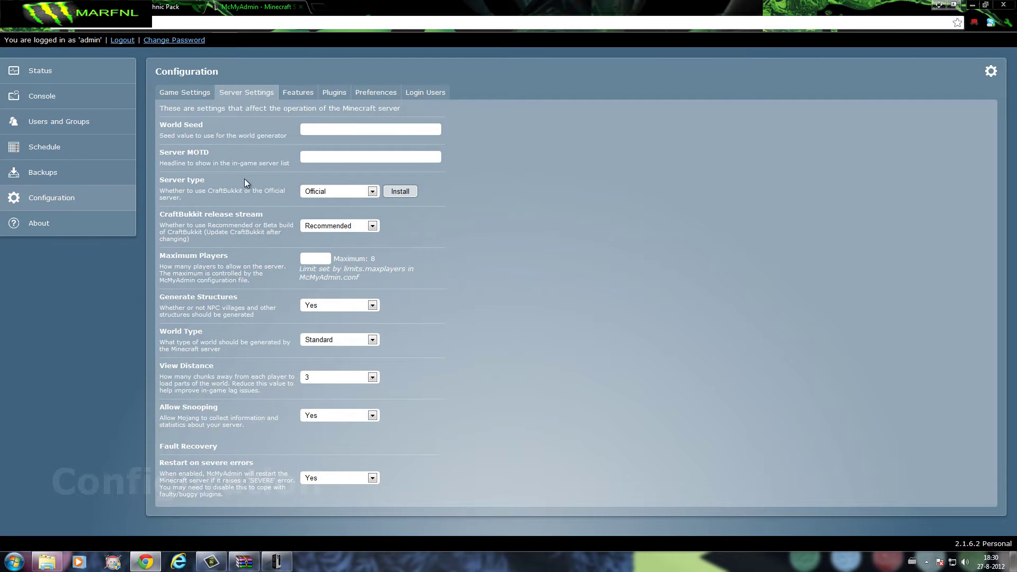
left_click(326, 191)
left_click(340, 211)
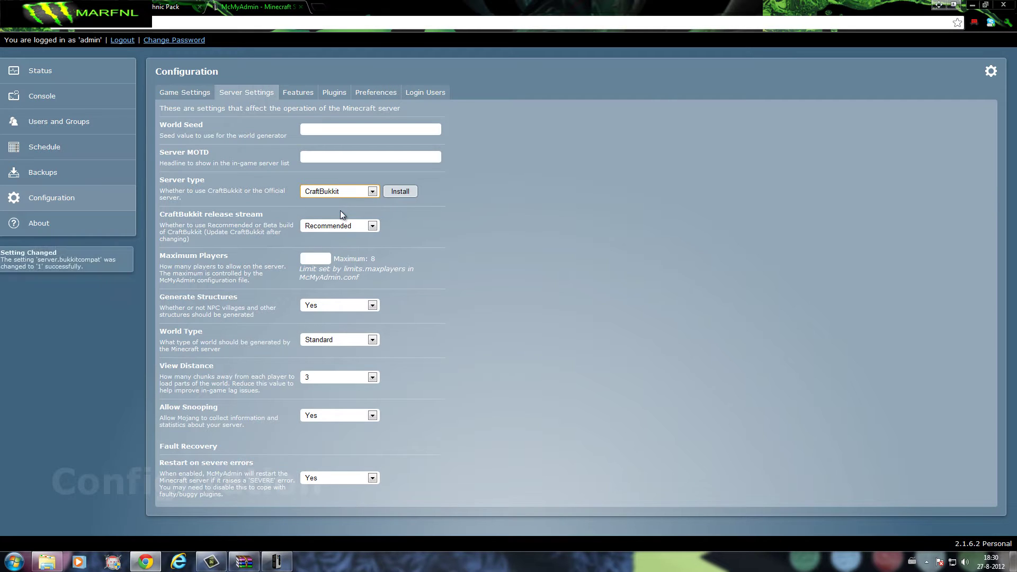
left_click(350, 226)
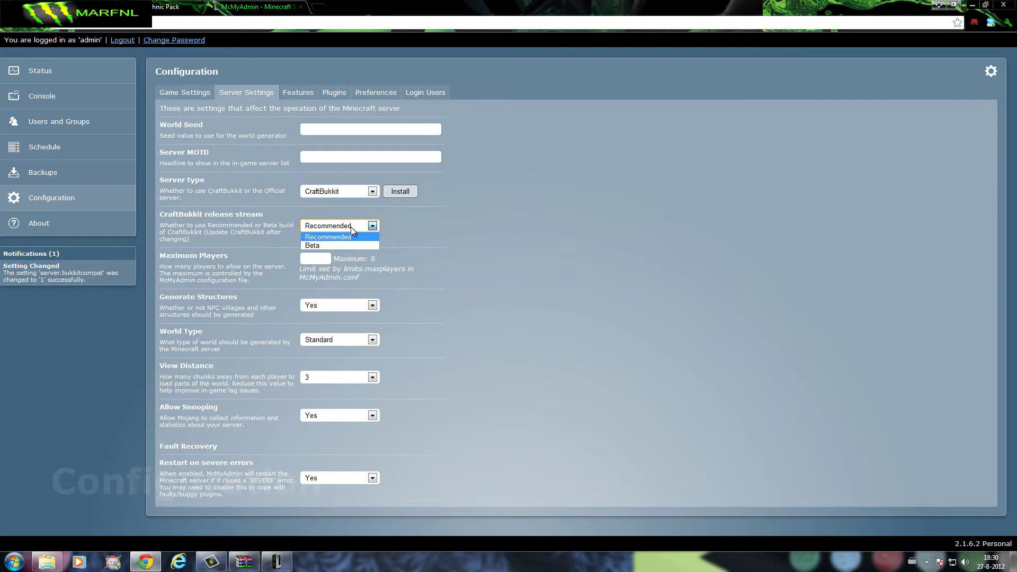
left_click(479, 239)
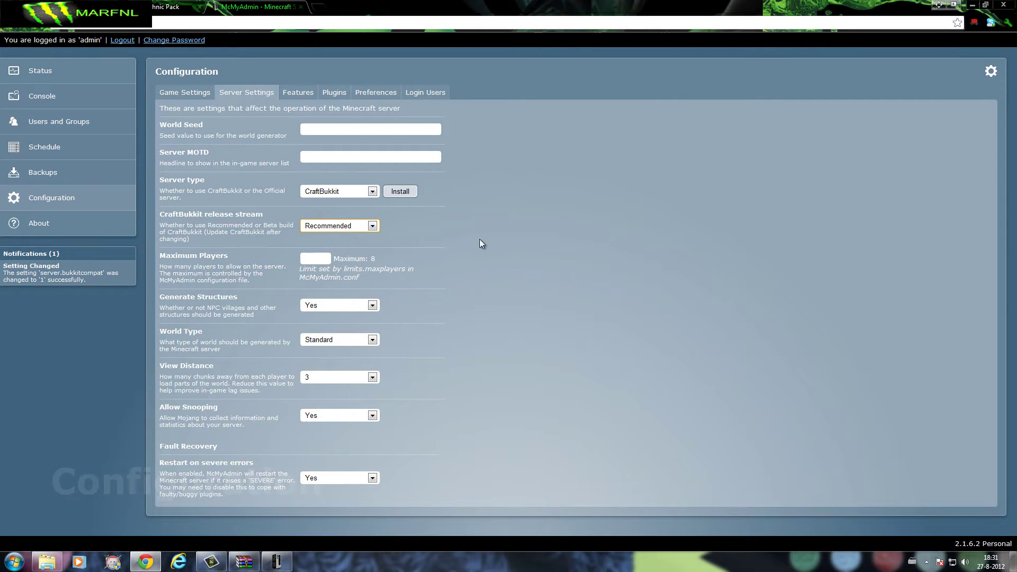
left_click(405, 193)
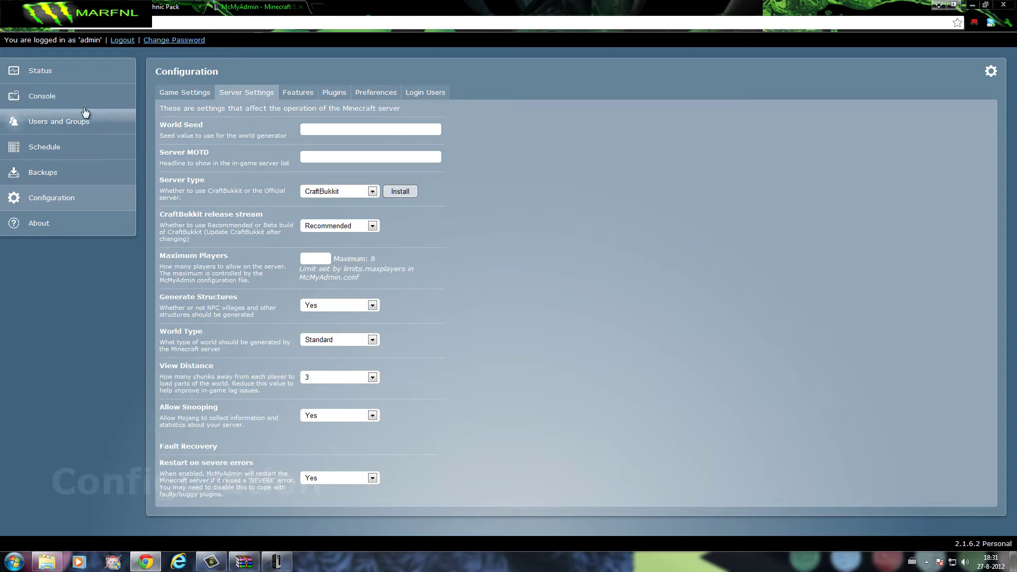
Check the Status page, which reports the server is not running
left_click(73, 78)
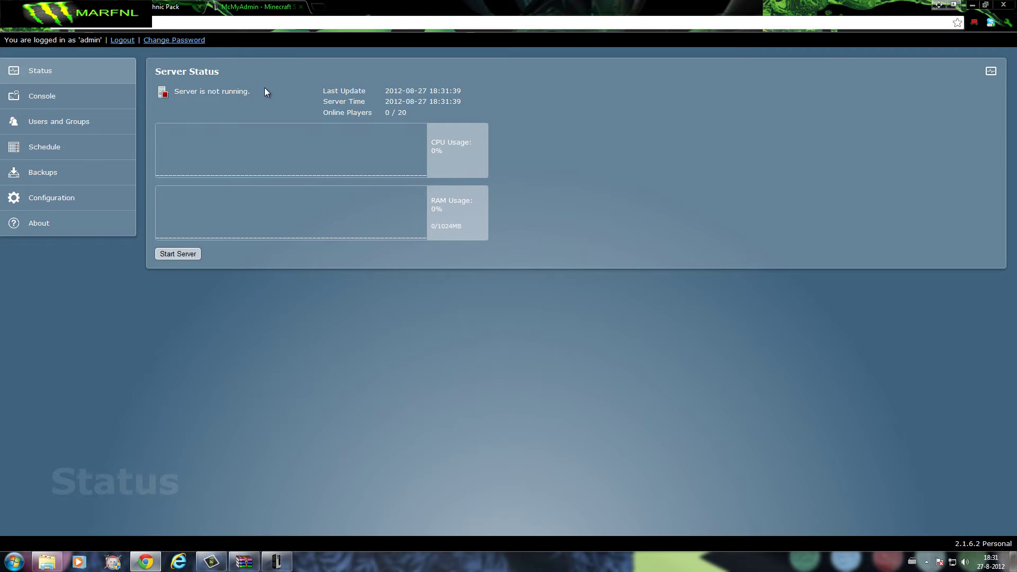
left_click_drag(265, 90, 176, 91)
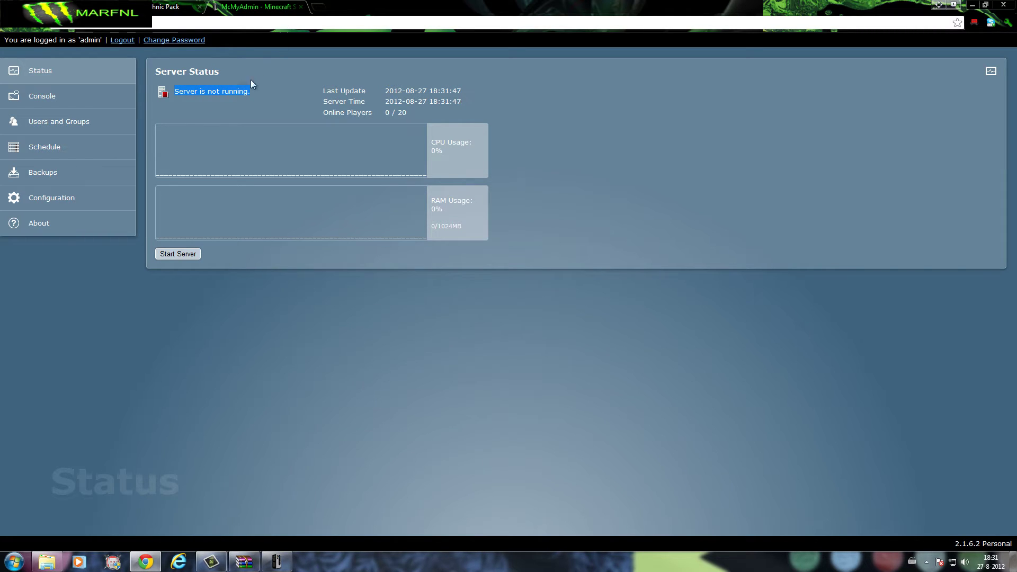
left_click(307, 98)
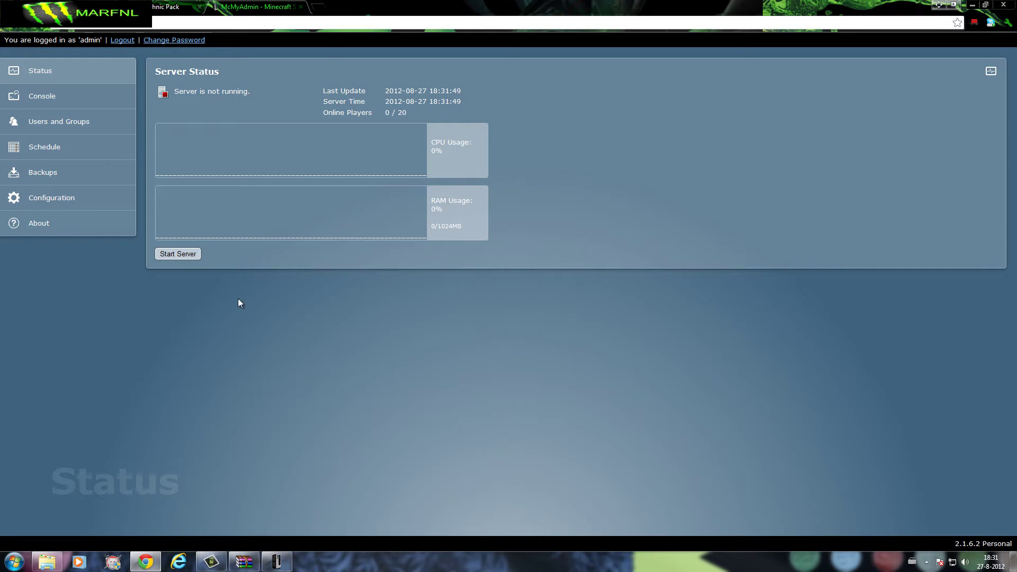
Close the McMyAdmin backend console window and return to the McMyAdmin folder
left_click(275, 562)
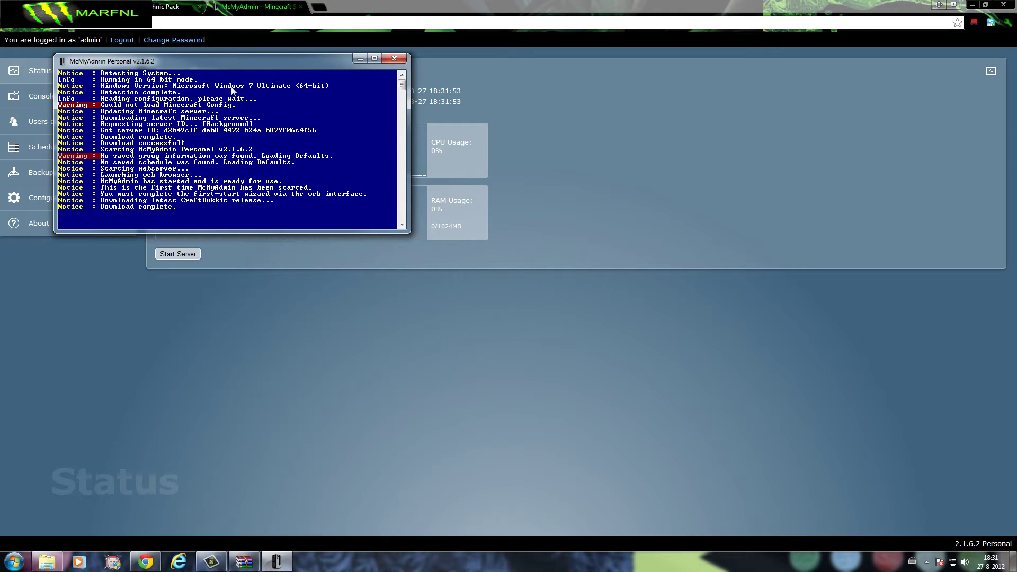
left_click(400, 58)
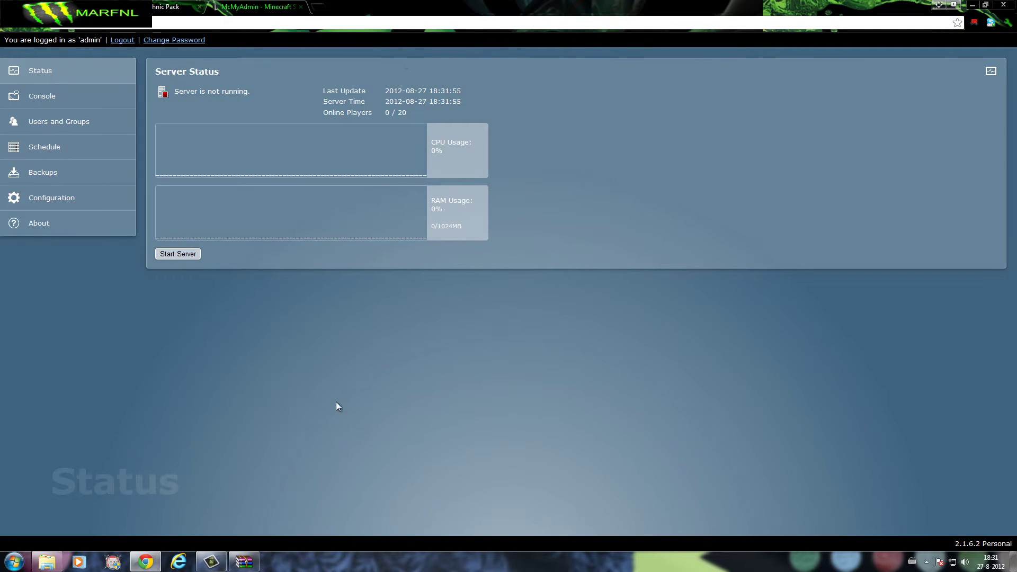
left_click(58, 561)
Select all entries in the Tekkit archive and grab the Minecraft folder's full path
left_click(139, 313)
double_click(123, 96)
left_click_drag(135, 140, 163, 70)
left_click(152, 109)
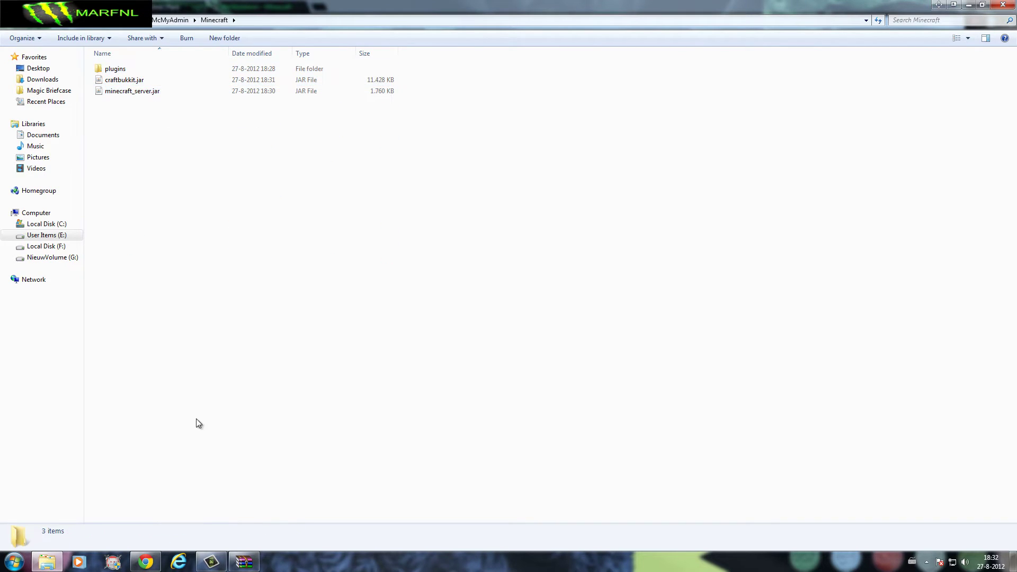
left_click(249, 562)
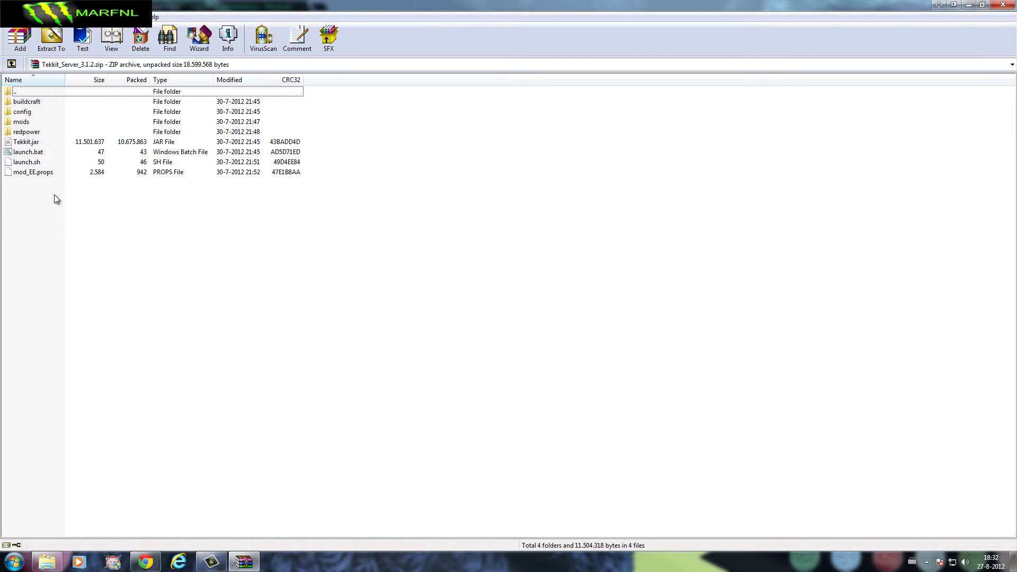
left_click_drag(53, 196, 74, 103)
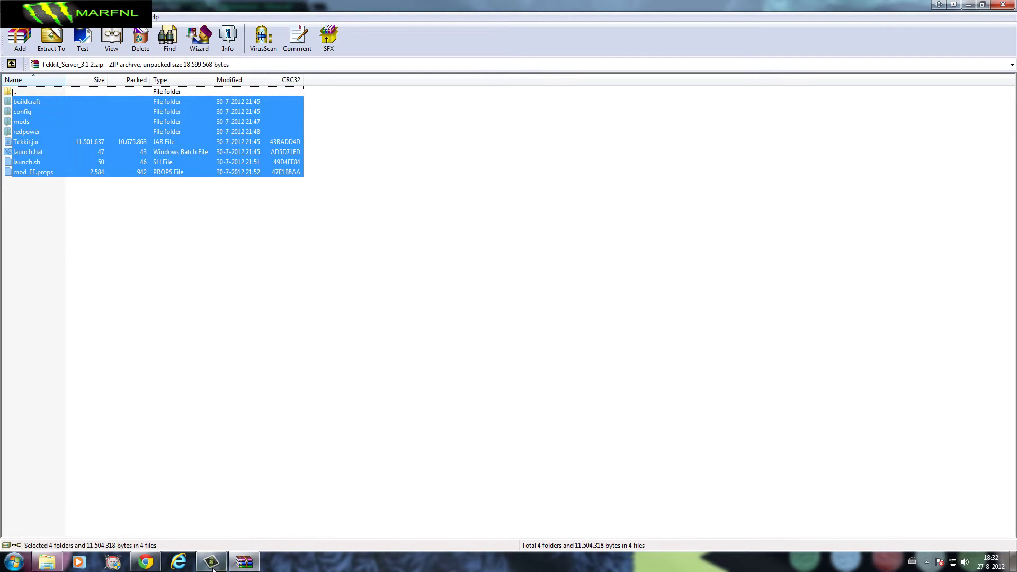
left_click(59, 566)
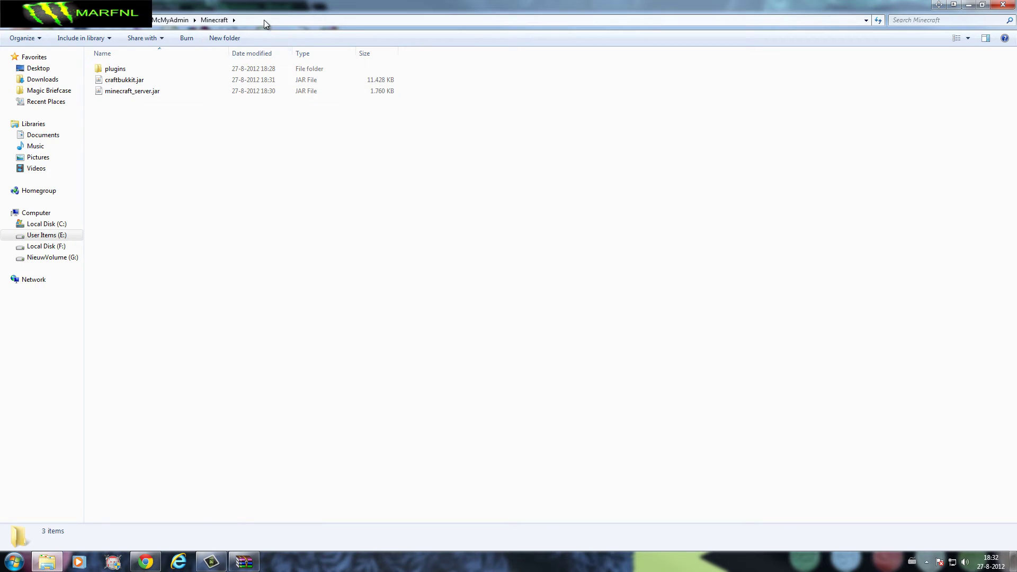
left_click(263, 19)
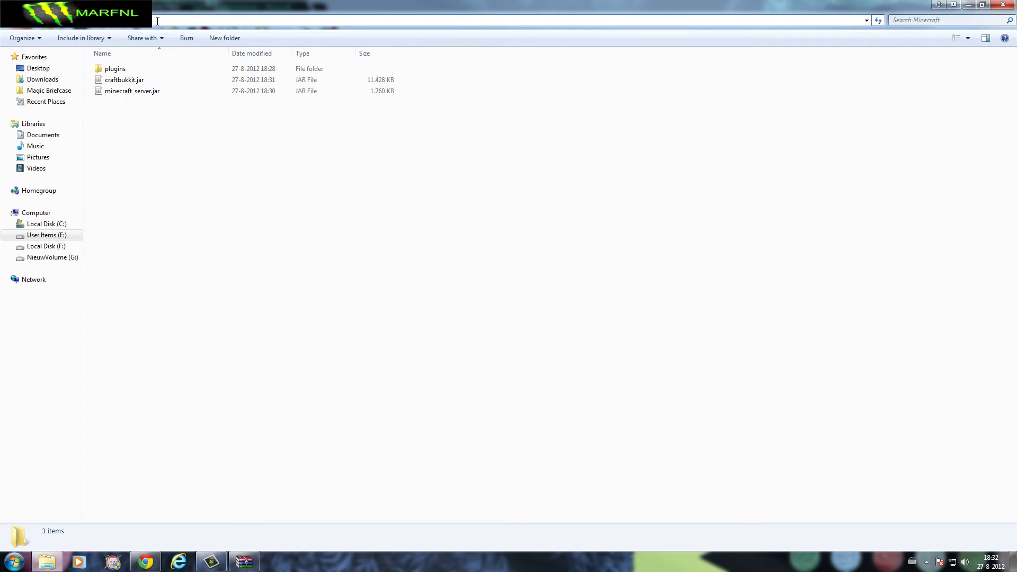
left_click(244, 562)
Extract the selected entries to E:\McMyAdmin\Minecraft and close WinRAR
left_click(51, 37)
type("E:\\McMyAdmin\\Minecraft")
left_click(542, 392)
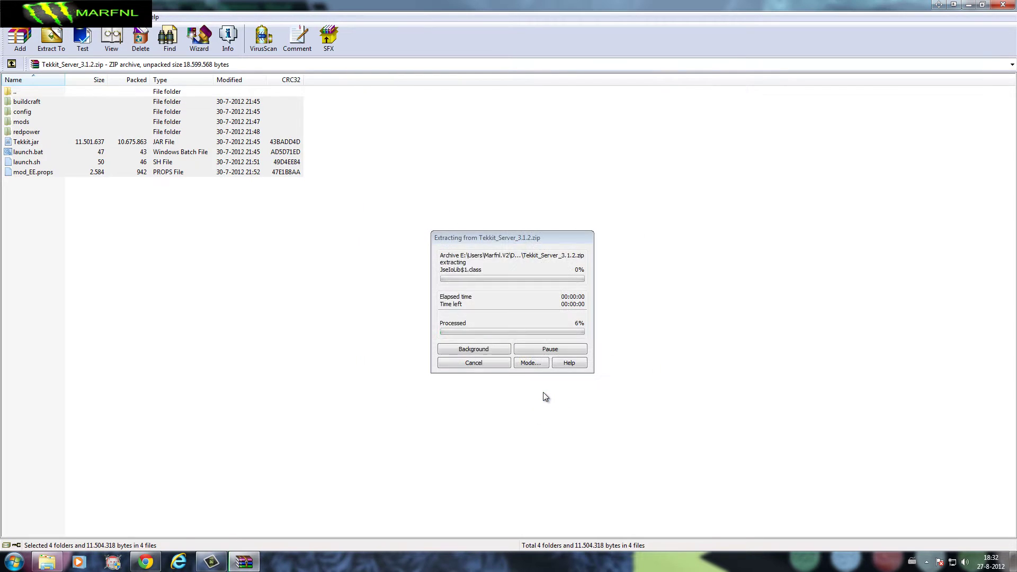
left_click(443, 276)
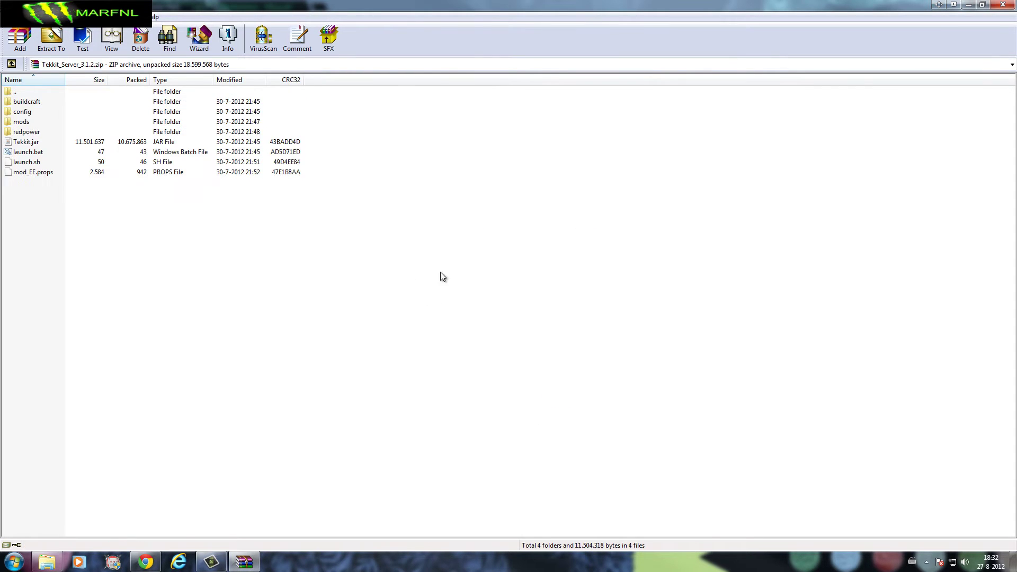
left_click(1003, 5)
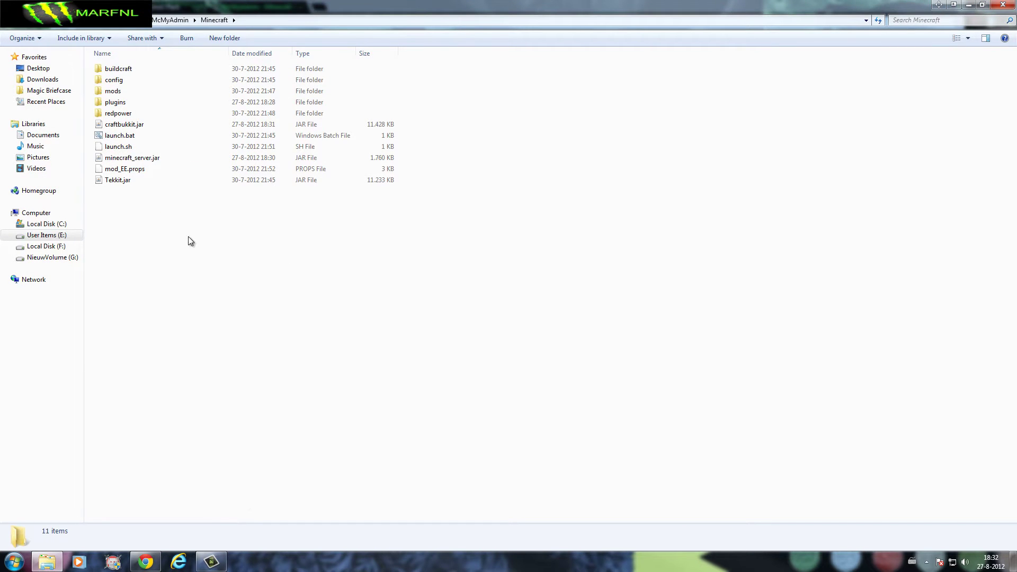
Start renaming Tekkit.jar and craftbukkit.jar, leaving both names unchanged
left_click(139, 181)
right_click(139, 180)
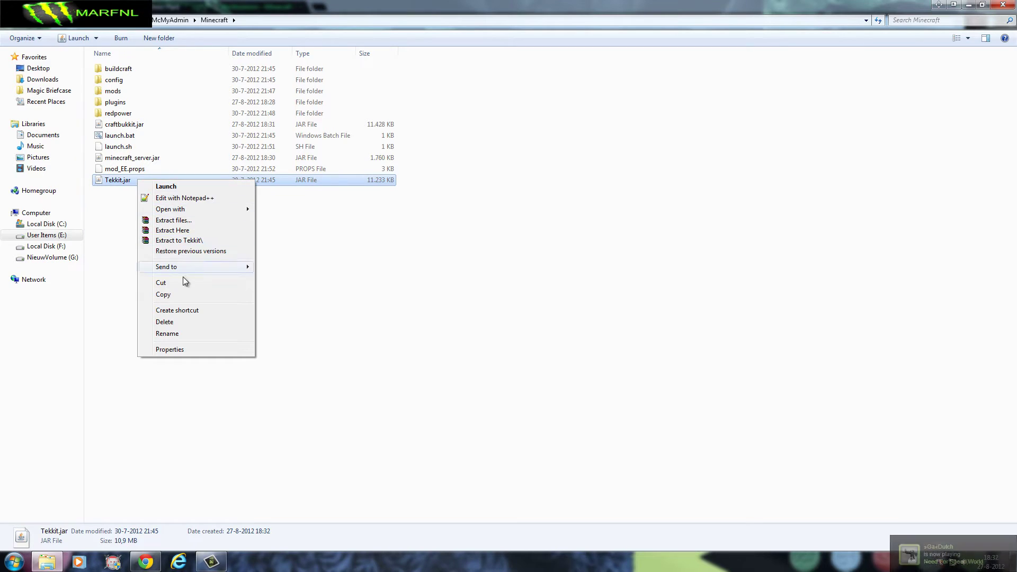
left_click(167, 334)
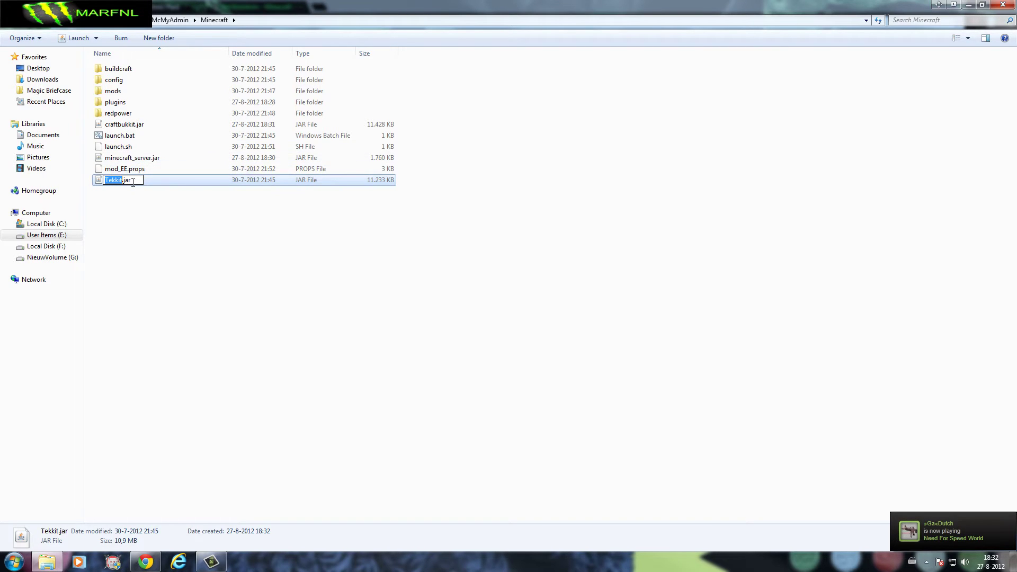
left_click(149, 253)
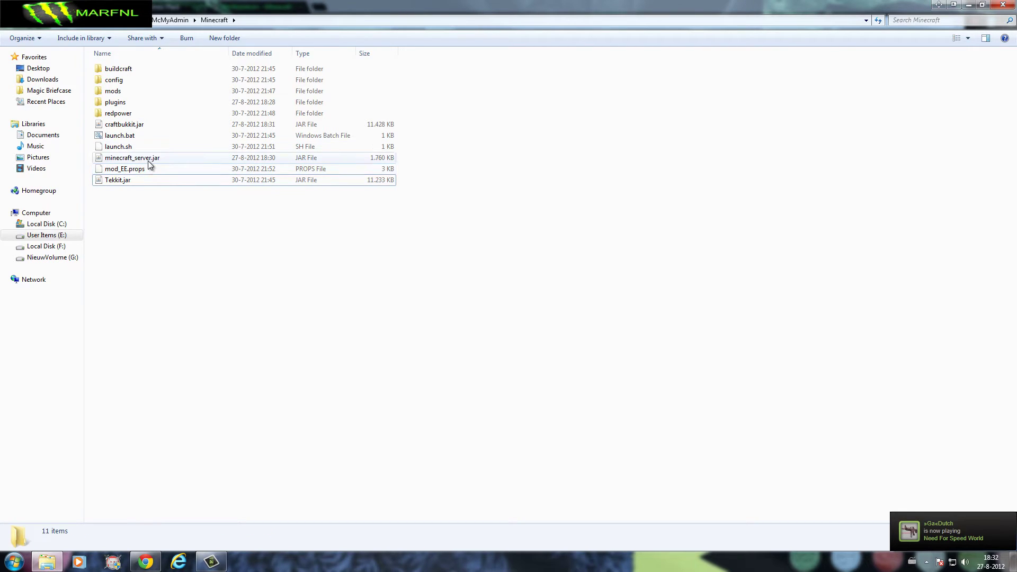
left_click(148, 161)
right_click(141, 126)
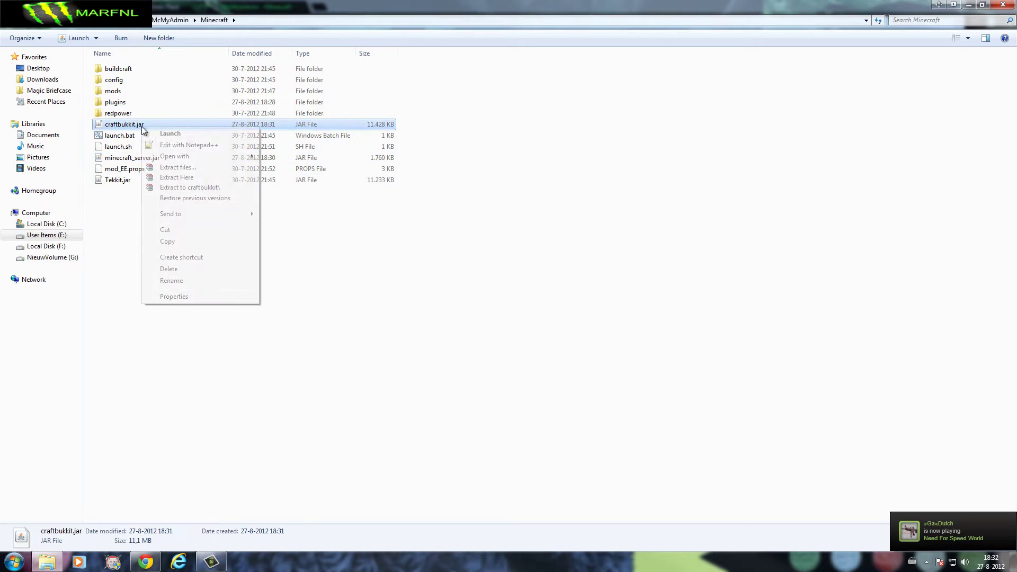
left_click(199, 281)
left_click_drag(151, 124, 90, 122)
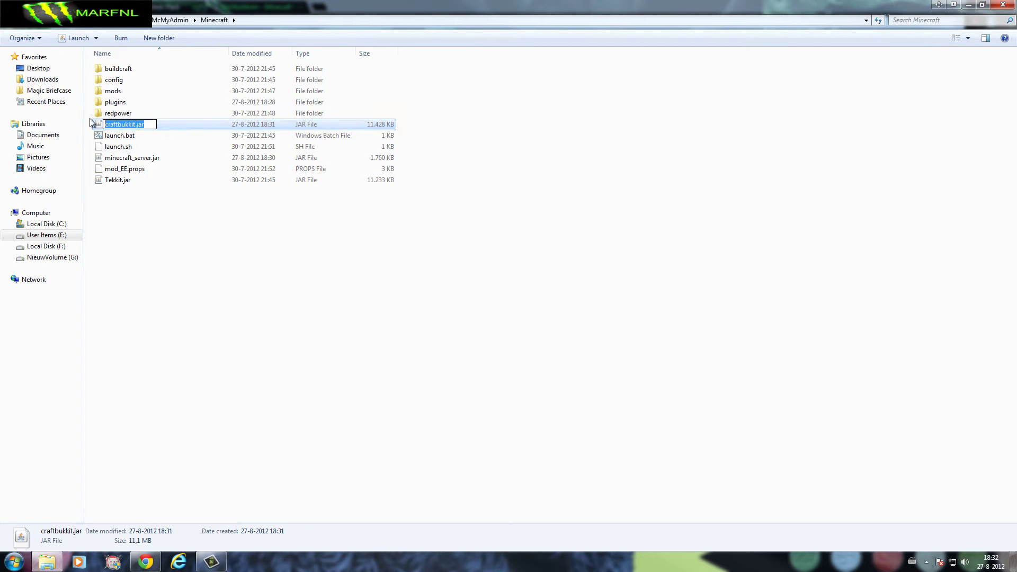
left_click(174, 233)
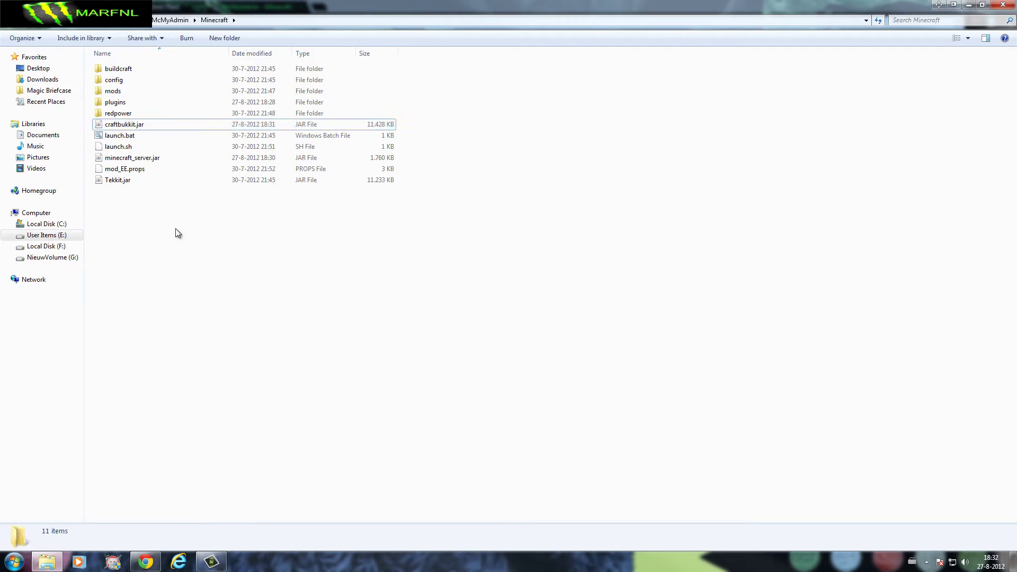
Delete the original craftbukkit.jar to the Recycle Bin
left_click(148, 125)
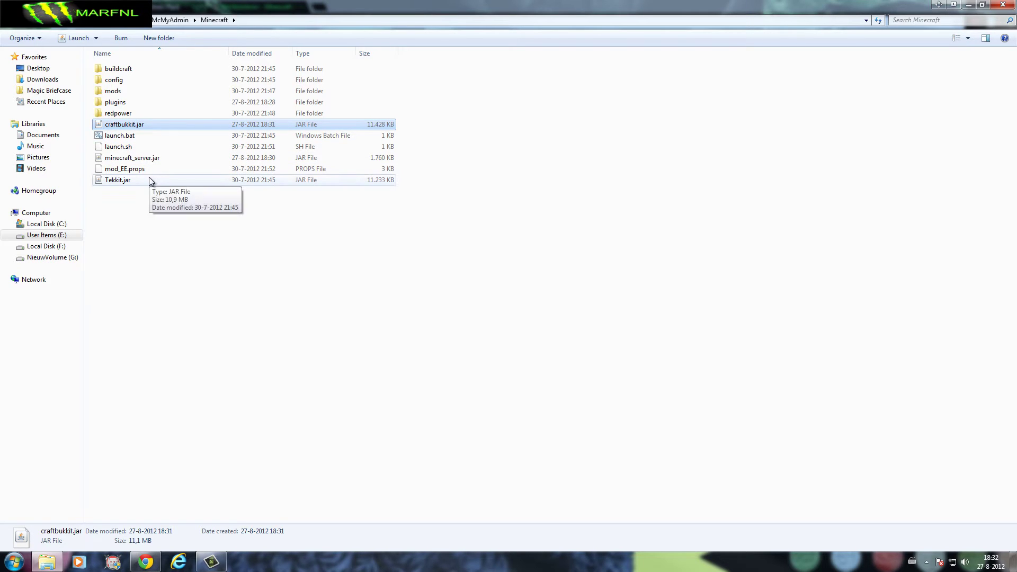
right_click(133, 123)
left_click(165, 276)
left_click_drag(151, 122, 85, 123)
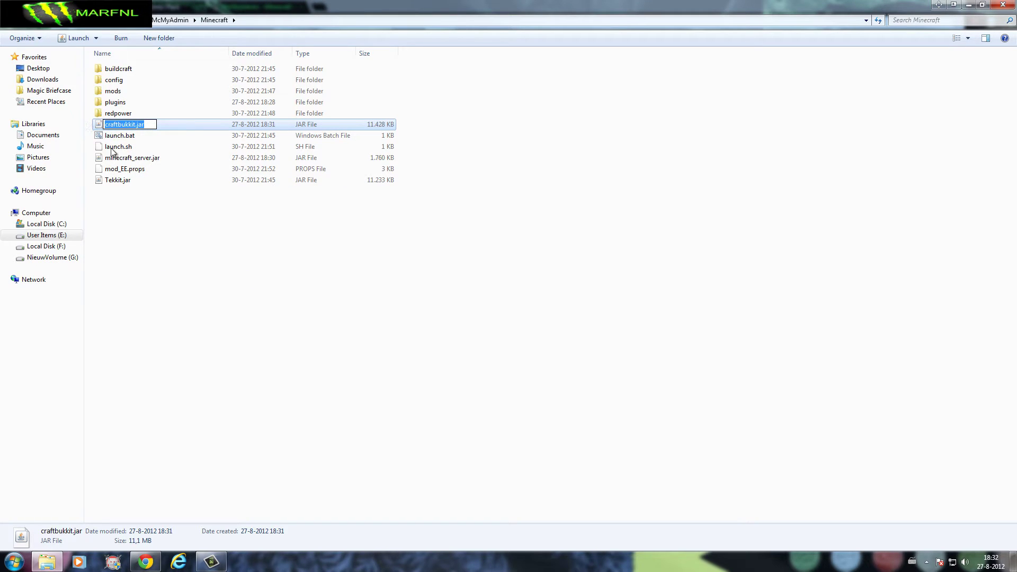
left_click(135, 182)
left_click(135, 182)
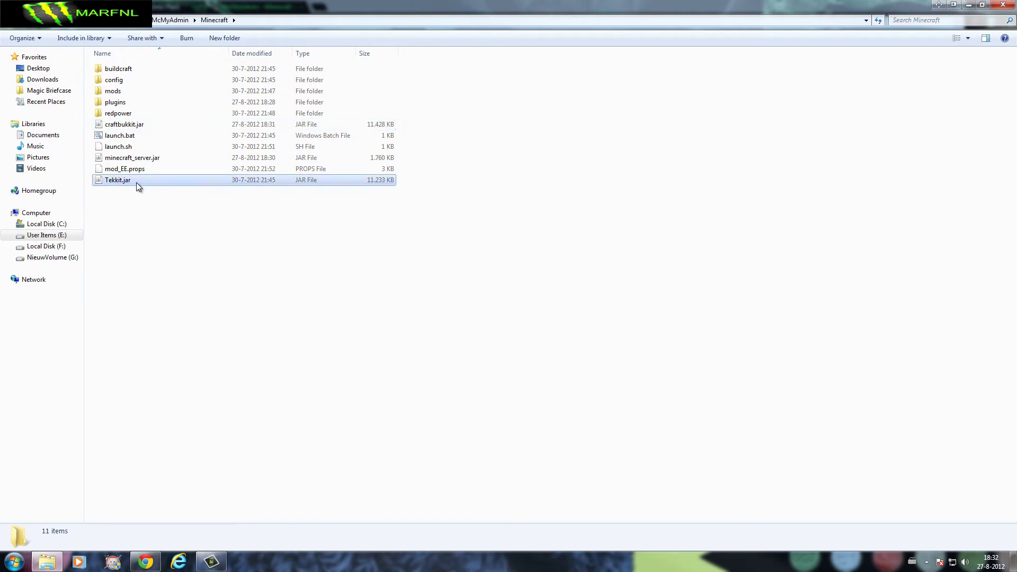
left_click(138, 127)
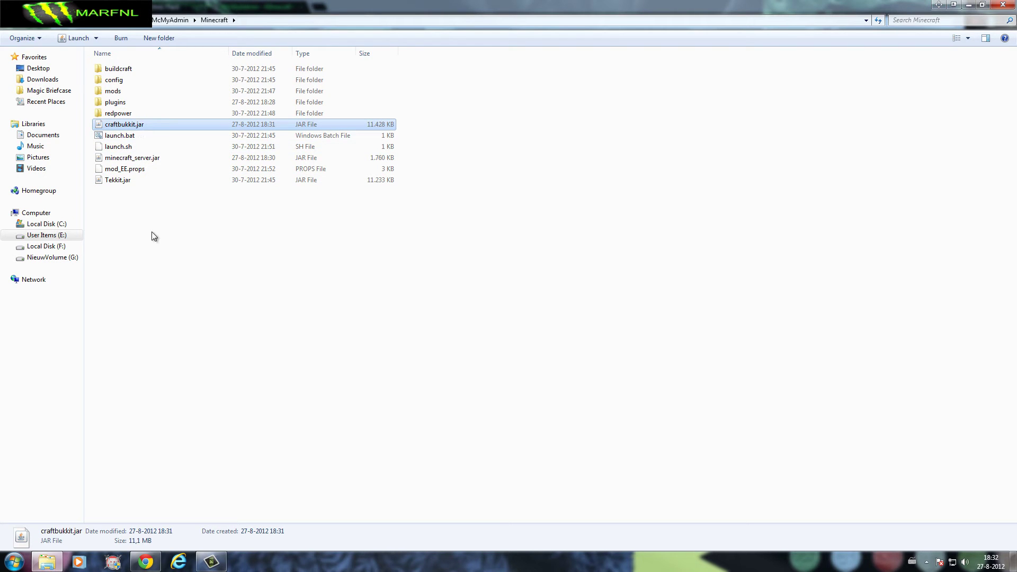
key("Delete")
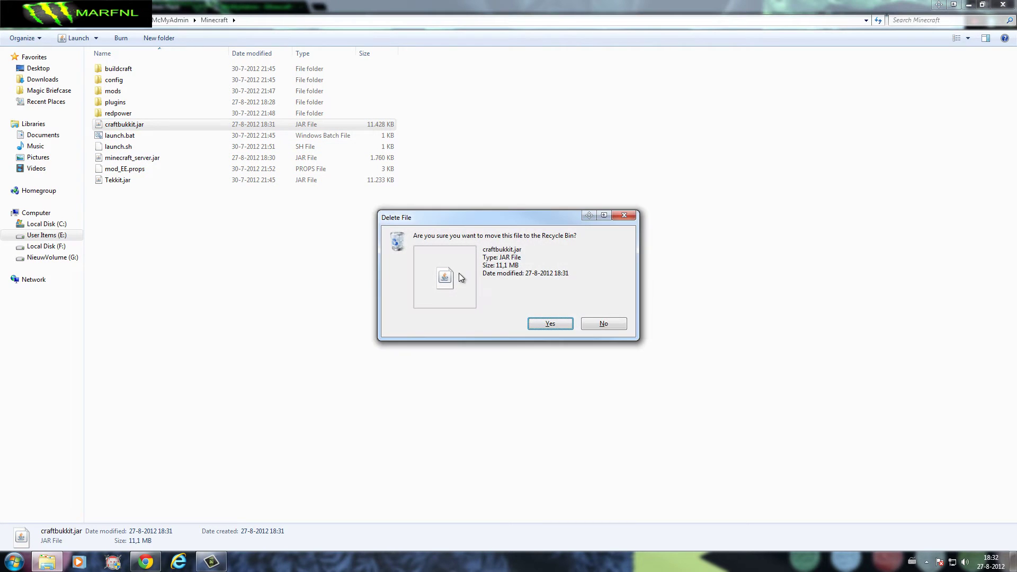
left_click(543, 327)
Rename Tekkit.jar to craftbukkit.jar, leaving ten items in the folder
left_click(153, 149)
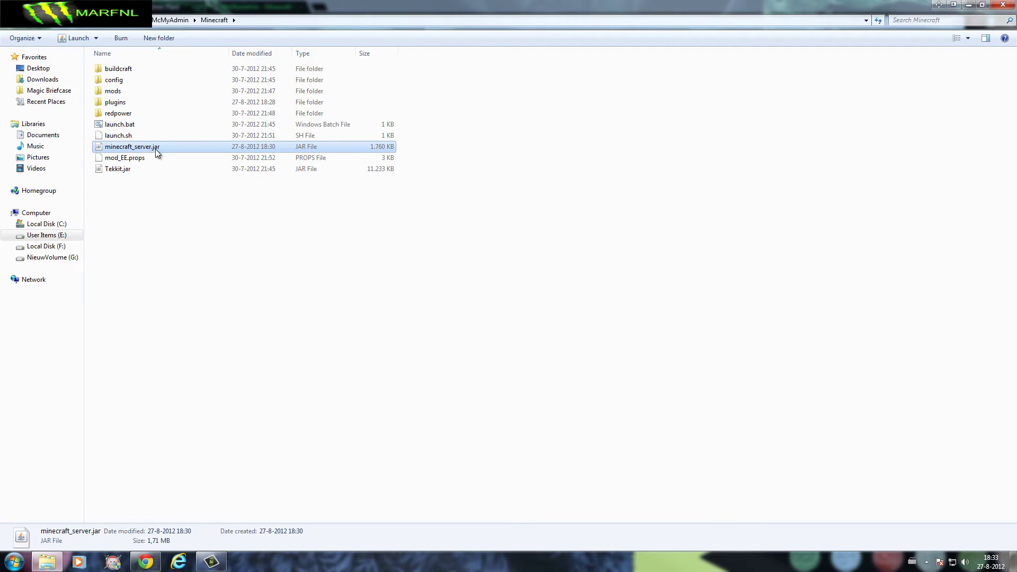
left_click(118, 170)
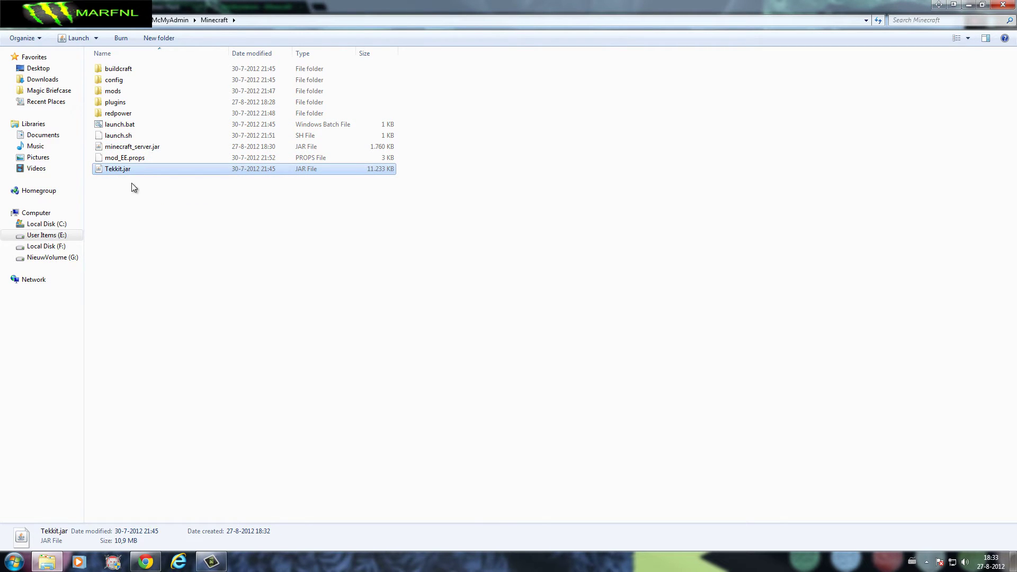
right_click(119, 170)
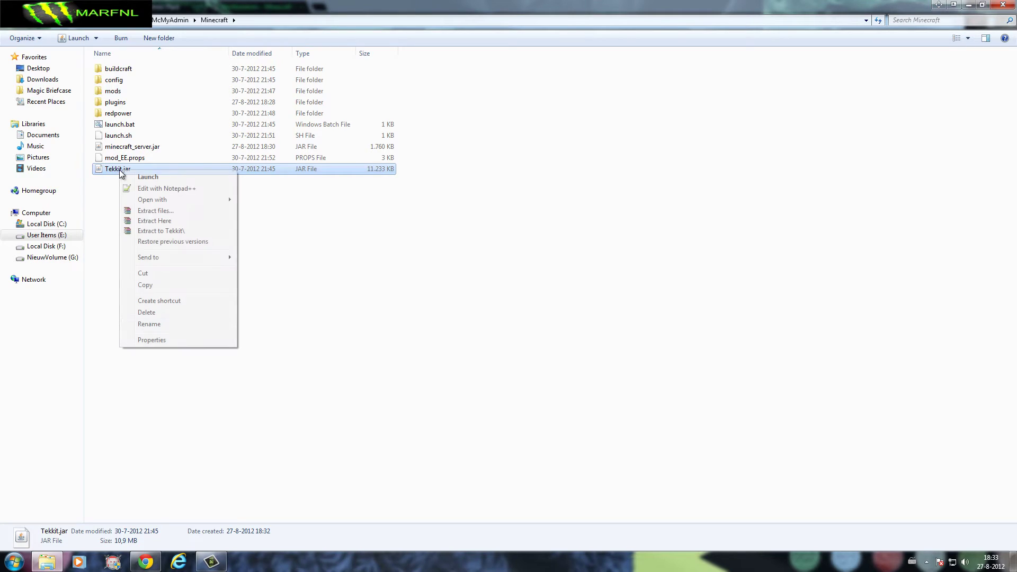
left_click(186, 326)
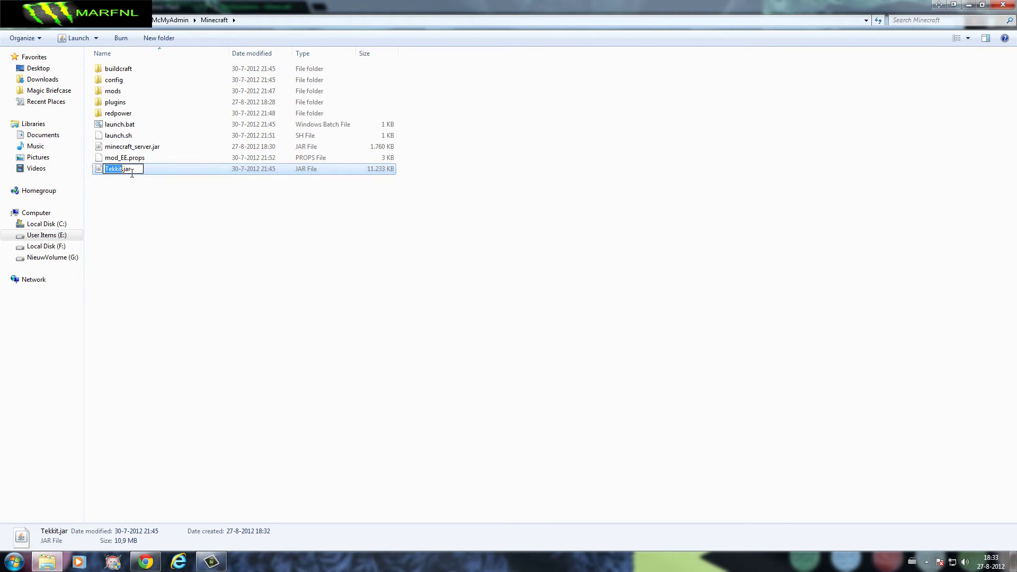
left_click_drag(132, 170, 100, 171)
key("ctrl+z")
key("Return")
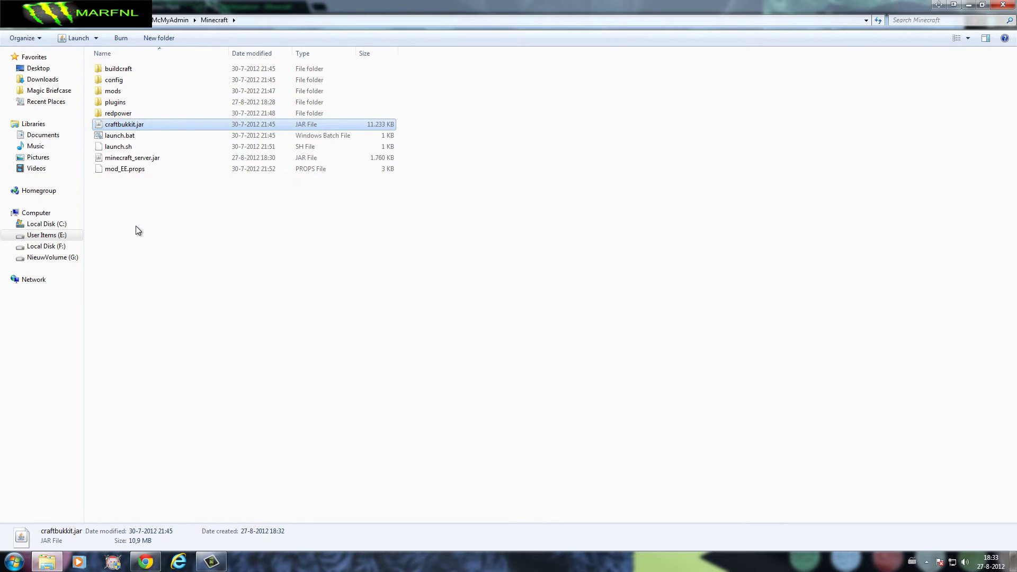
left_click(135, 215)
left_click_drag(140, 215, 169, 65)
Run McMyAdmin.exe from the McMyAdmin folder as administrator
left_click(150, 243)
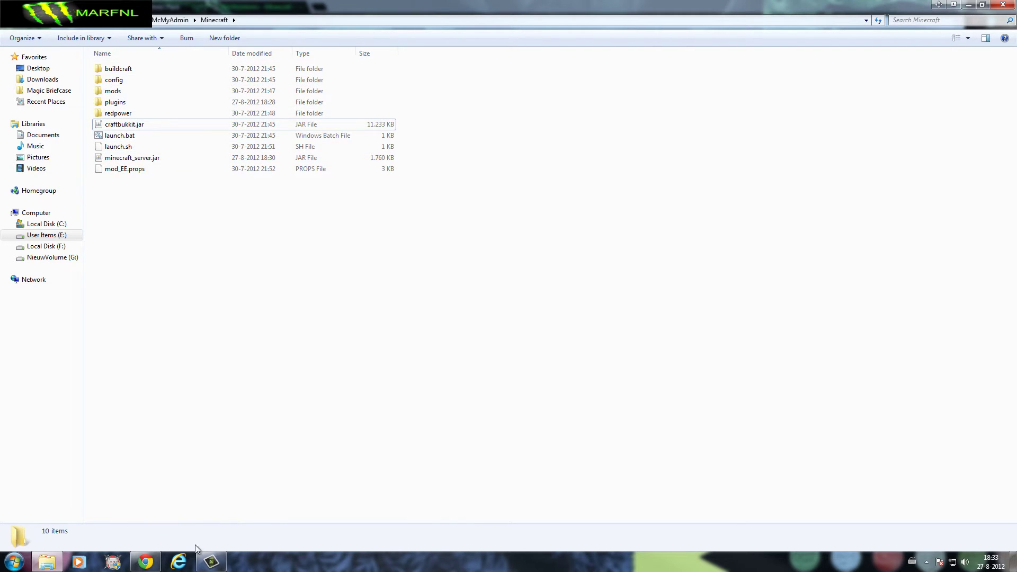
left_click(170, 19)
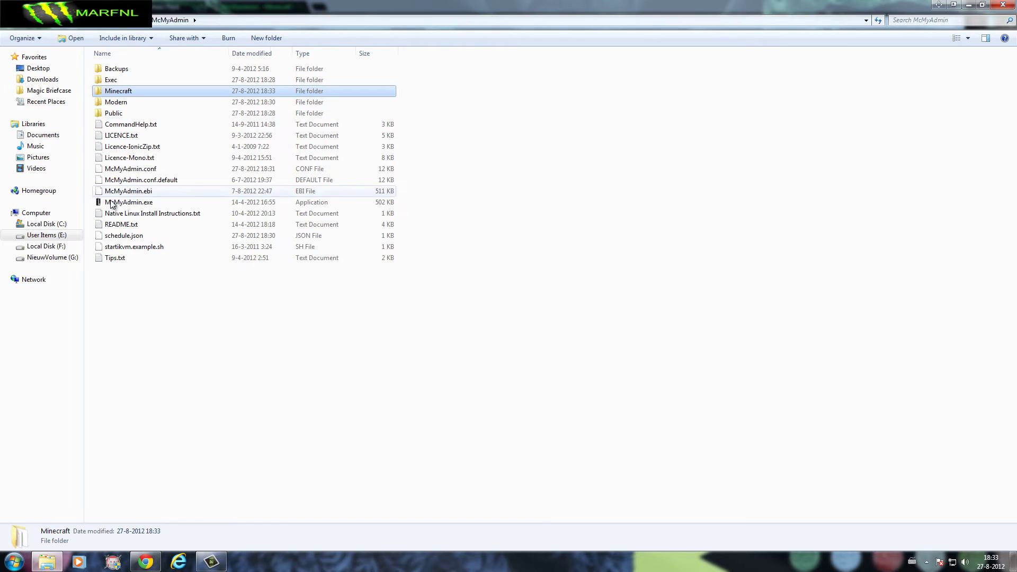
left_click(119, 201)
right_click(120, 200)
left_click(151, 211)
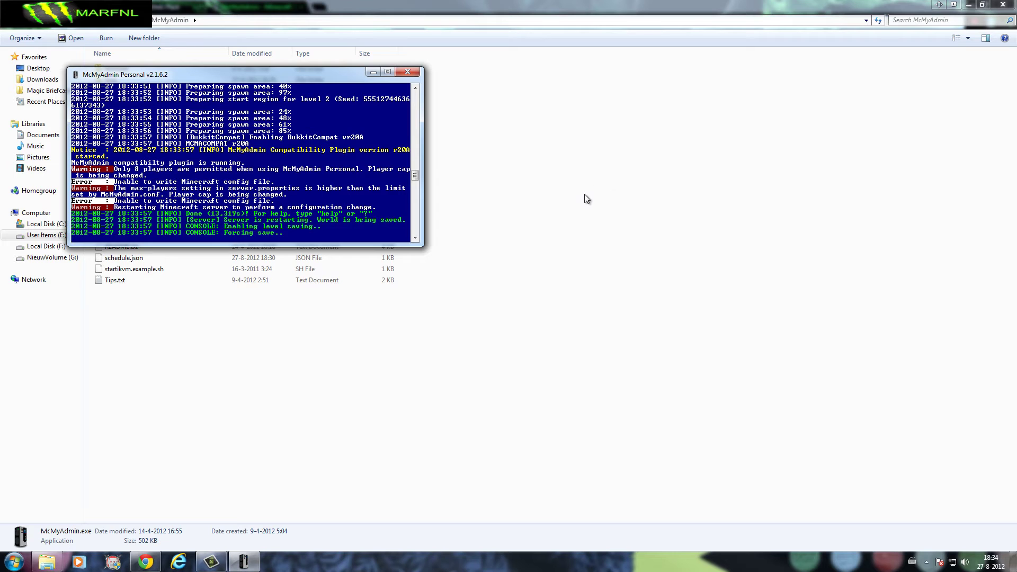
left_click(615, 176)
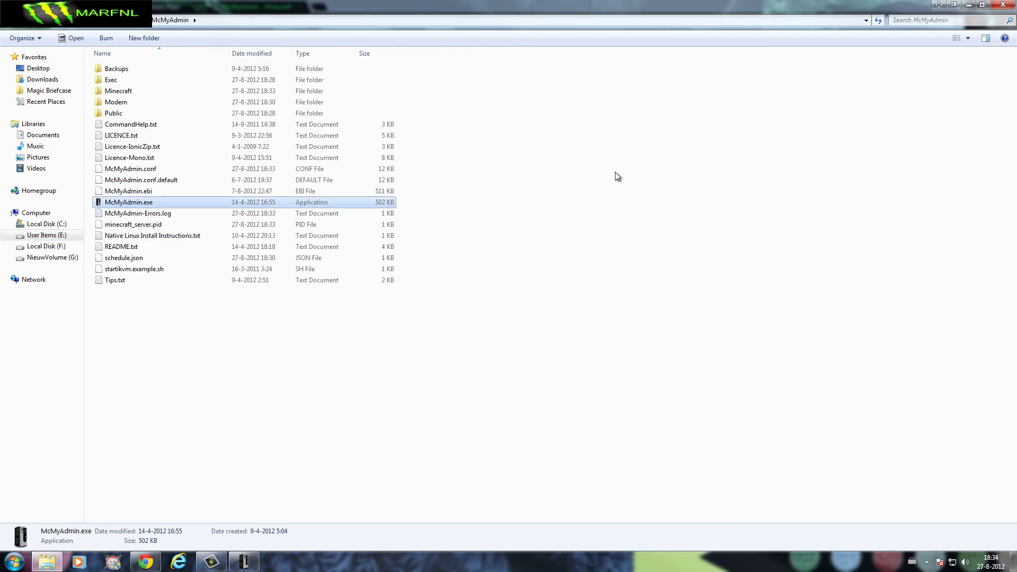
Dismiss the communications error and log into the web panel with the admin credentials, confirming the server is online
left_click(968, 6)
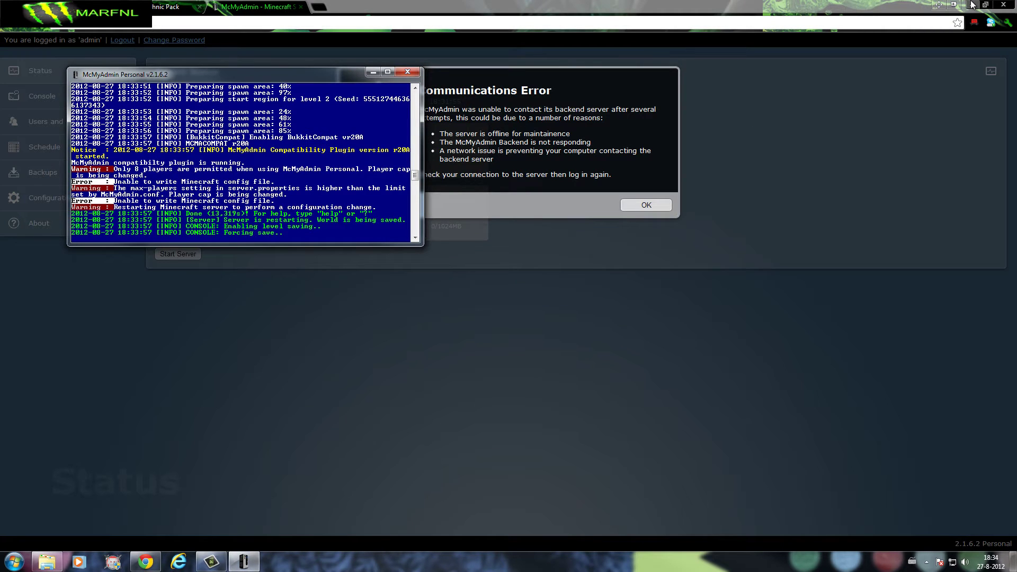
left_click(676, 215)
left_click(648, 206)
left_click(501, 330)
type("admin")
key("Tab")
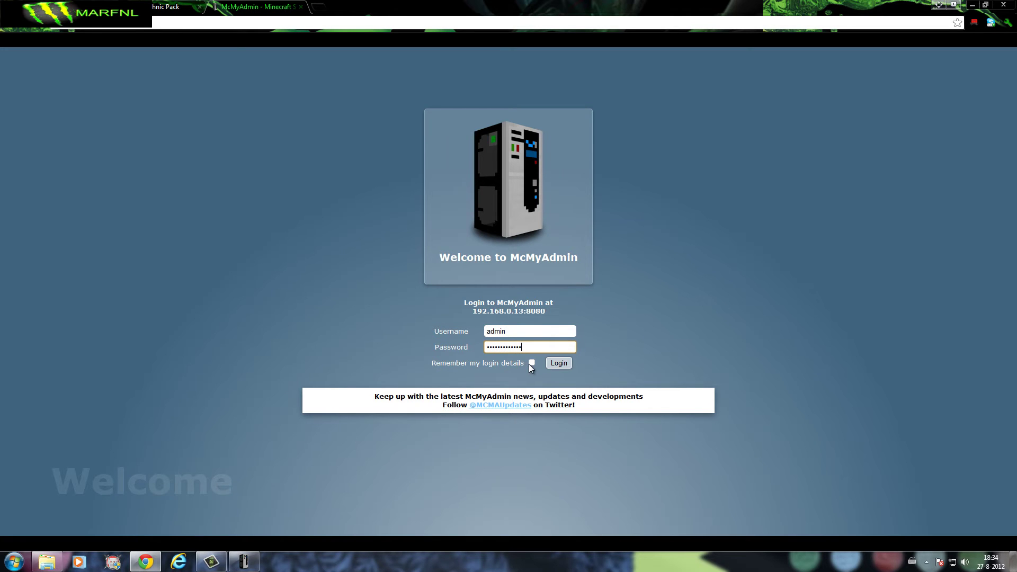
left_click(561, 364)
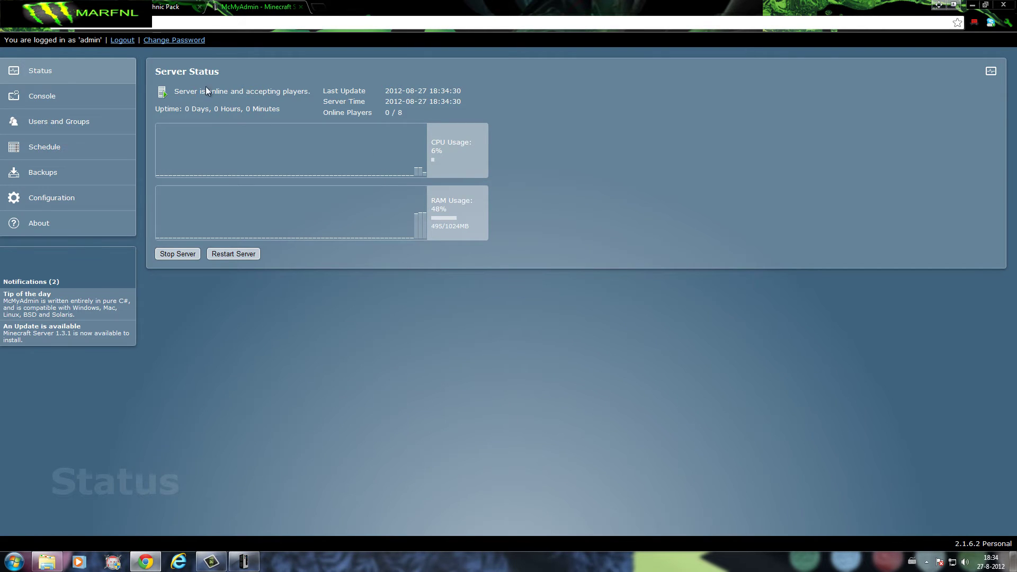
left_click_drag(174, 91, 310, 91)
left_click(415, 322)
Run the Technic Launcher desktop shortcut as administrator
left_click(973, 4)
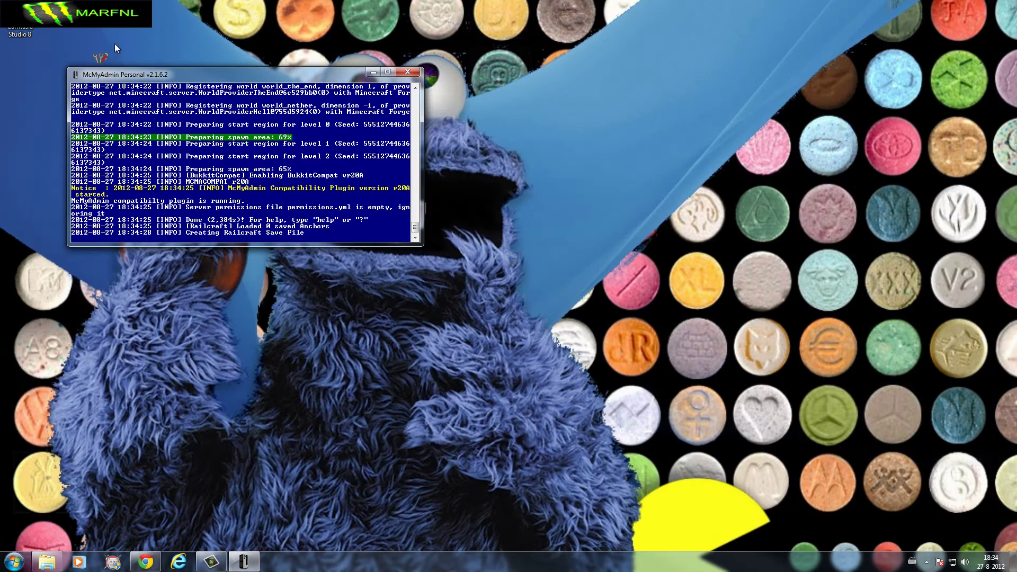
left_click_drag(164, 74, 161, 126)
right_click(107, 60)
left_click(164, 82)
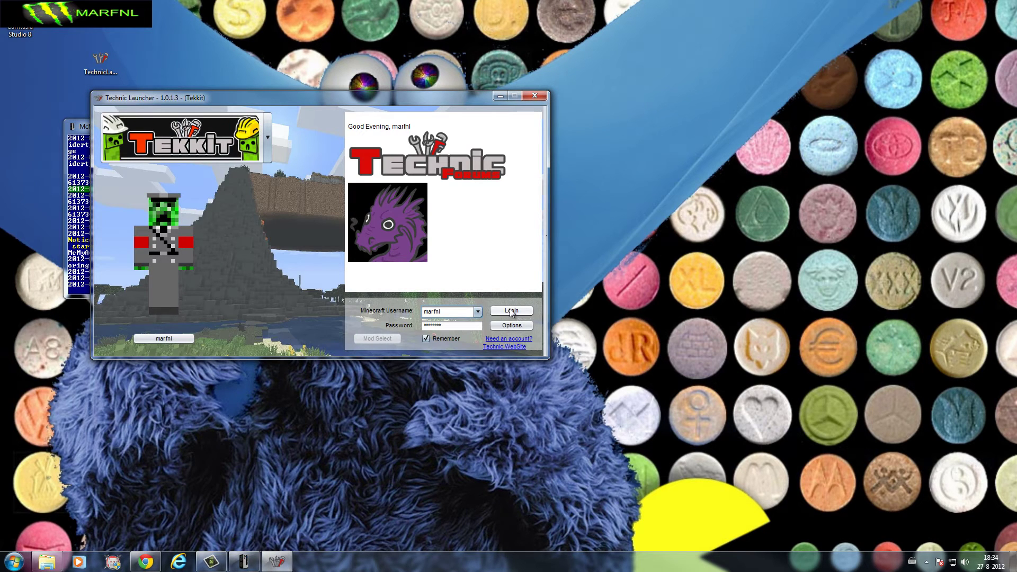
Log in through the Technic Launcher to launch Tekkit
left_click(509, 312)
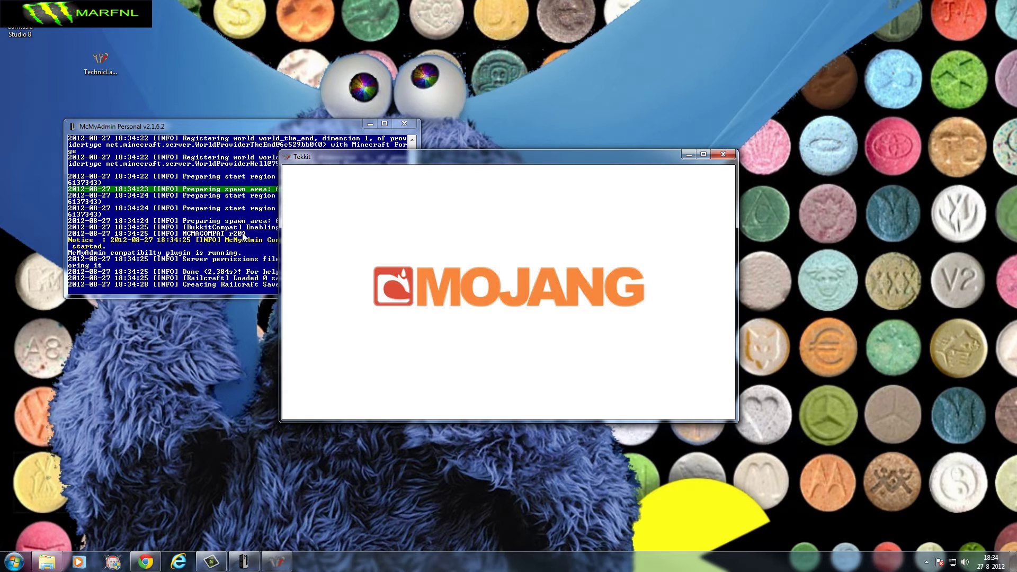
Maximize the game window and join the Test server from the Multiplayer list
left_click(707, 155)
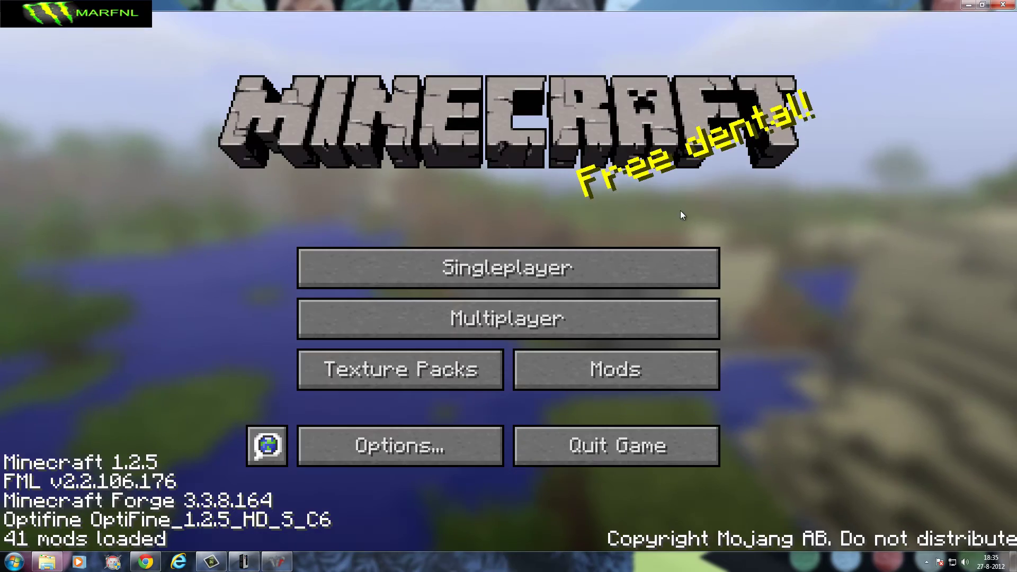
left_click(513, 317)
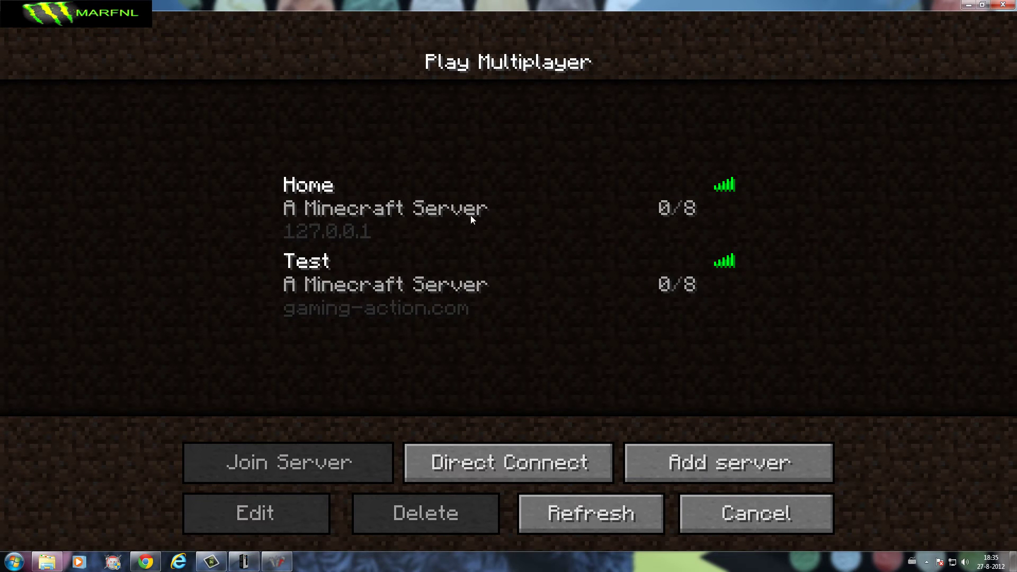
left_click(403, 212)
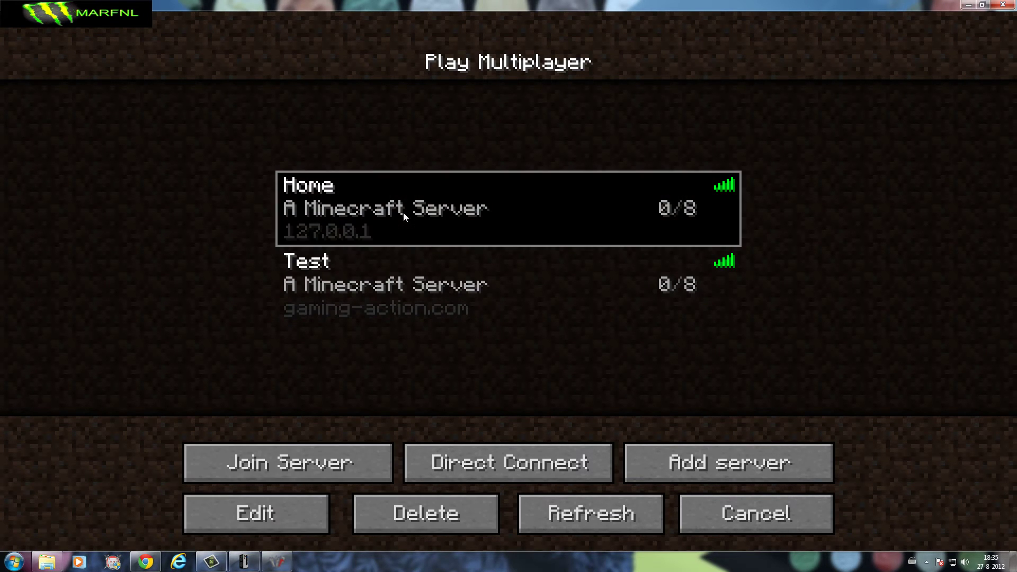
left_click(409, 286)
left_click(561, 233)
left_click(551, 277)
left_click(485, 241)
left_click(387, 298)
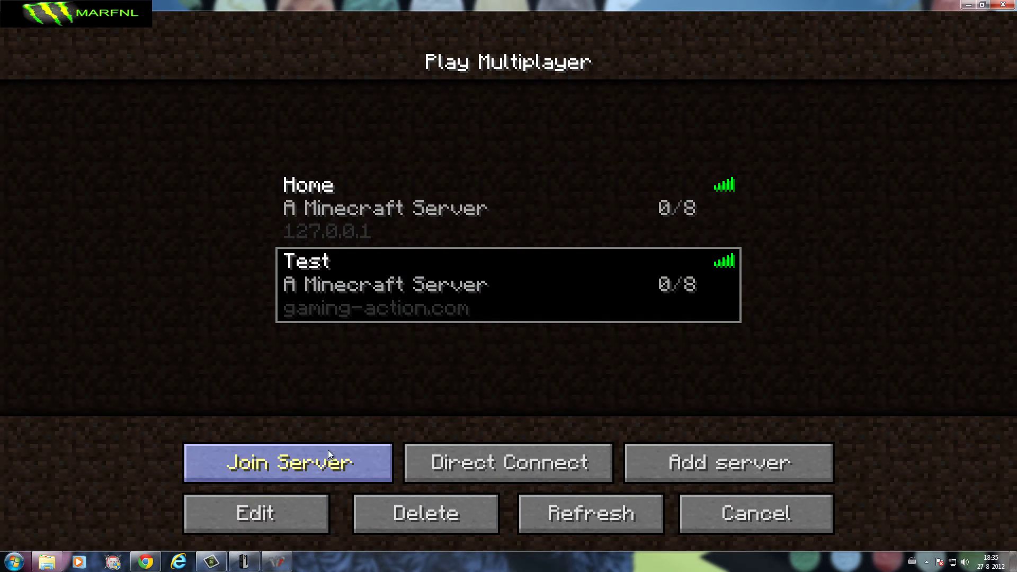
left_click(453, 235)
left_click(382, 299)
left_click(325, 466)
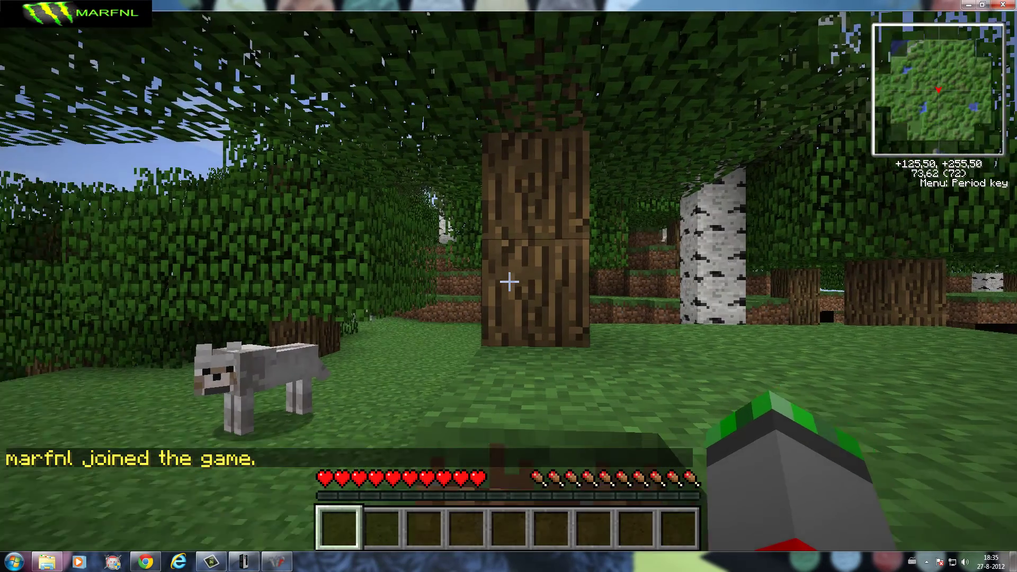
Open the inventory, clear the 'jet' item search, and page through the full item list
key("w")
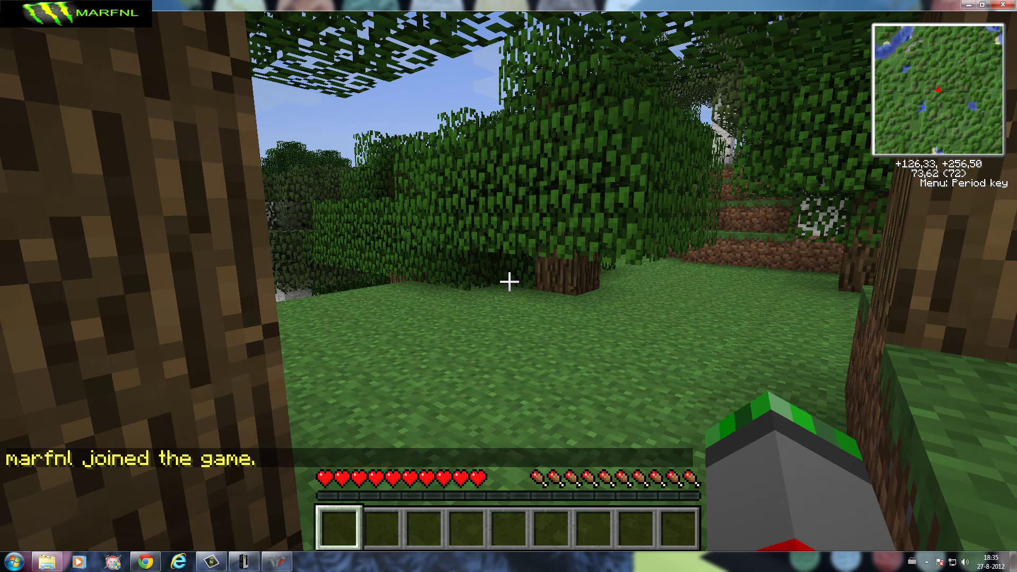
key("e")
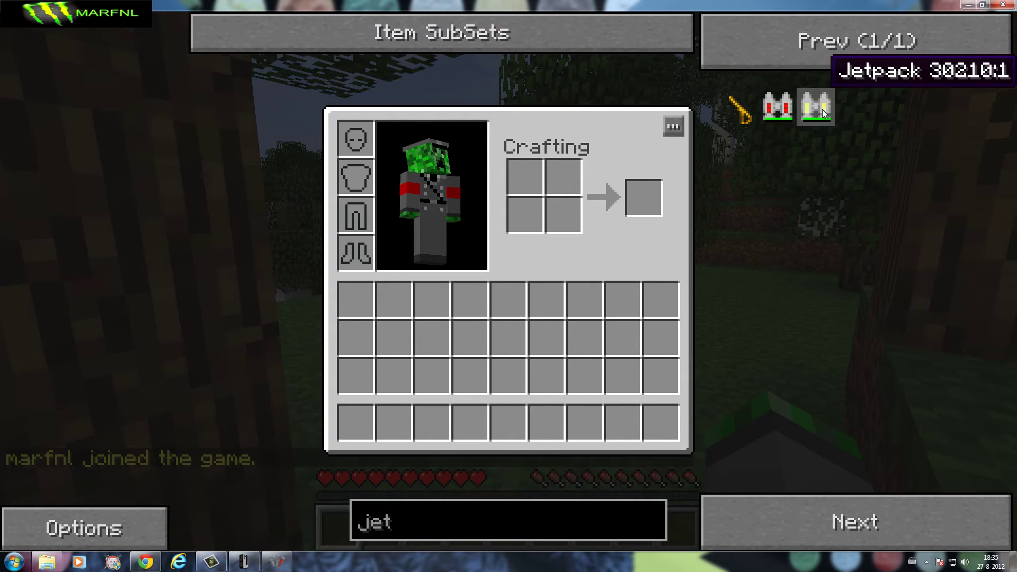
left_click(453, 514)
key("BackSpace")
key("BackSpace")
key("BackSpace")
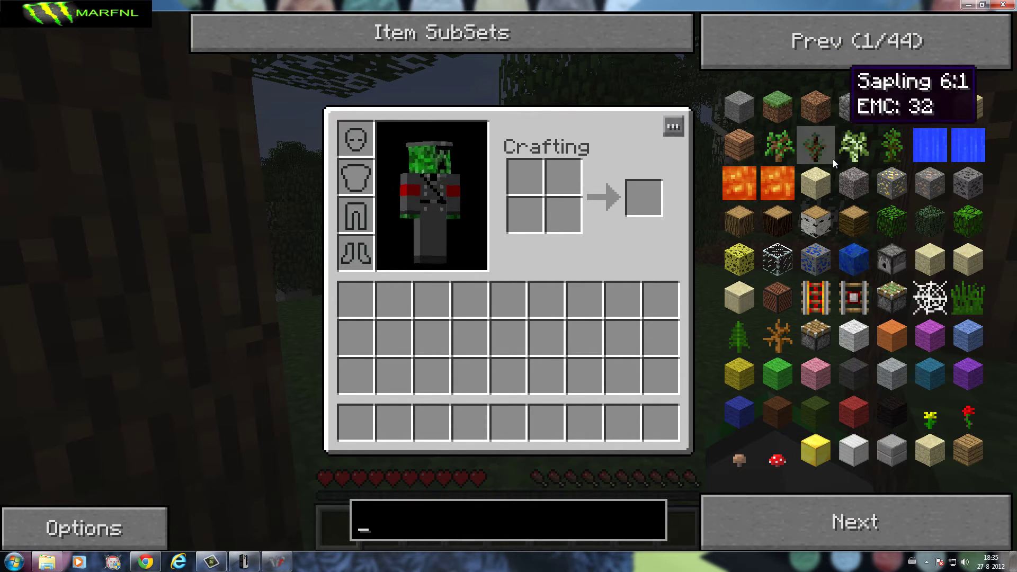
left_click(845, 536)
left_click(845, 535)
left_click(839, 47)
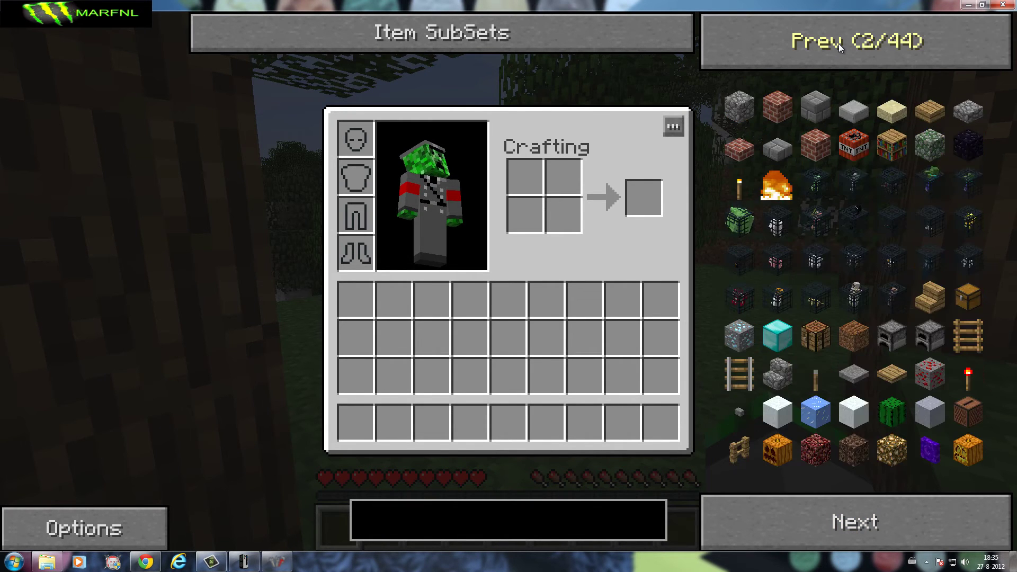
left_click(838, 43)
left_click(837, 43)
left_click(837, 44)
View IC2 recipes like Electronic Circuit, OV Scanner, Compressor, Tin Can and Diamond Drill
left_click(815, 145)
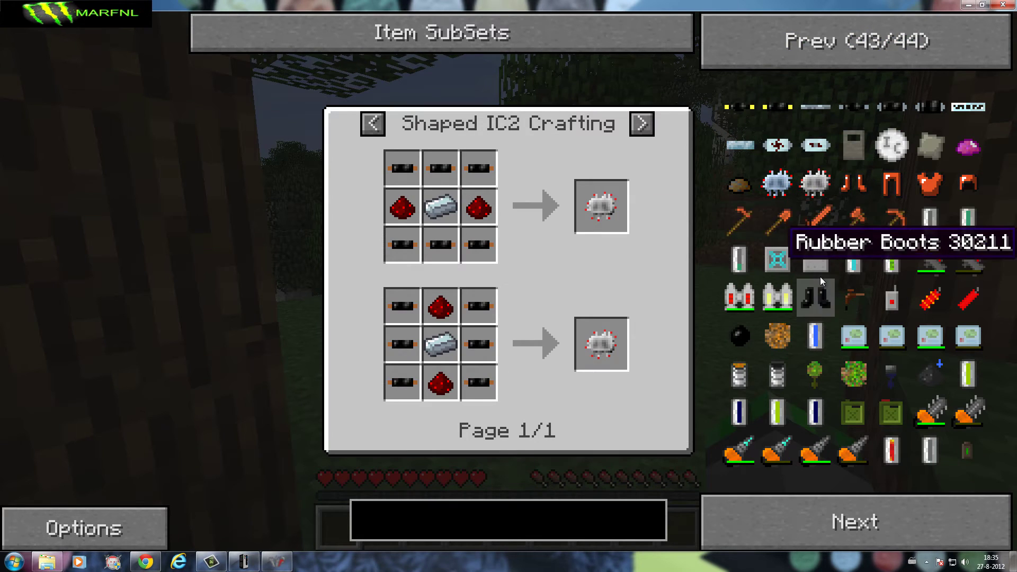
left_click(816, 258)
left_click(869, 335)
left_click(887, 366)
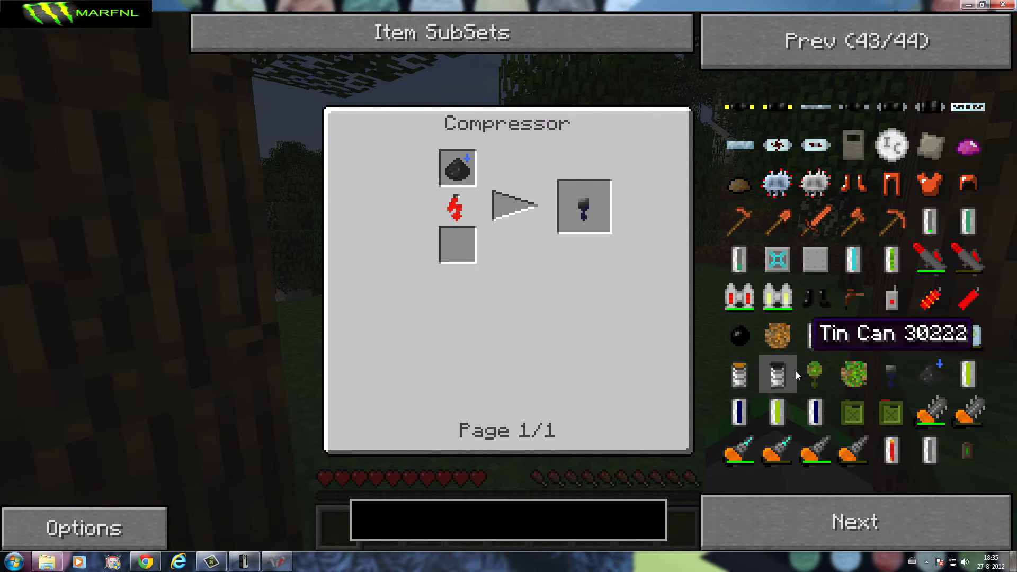
left_click(794, 373)
left_click(843, 432)
left_click(810, 450)
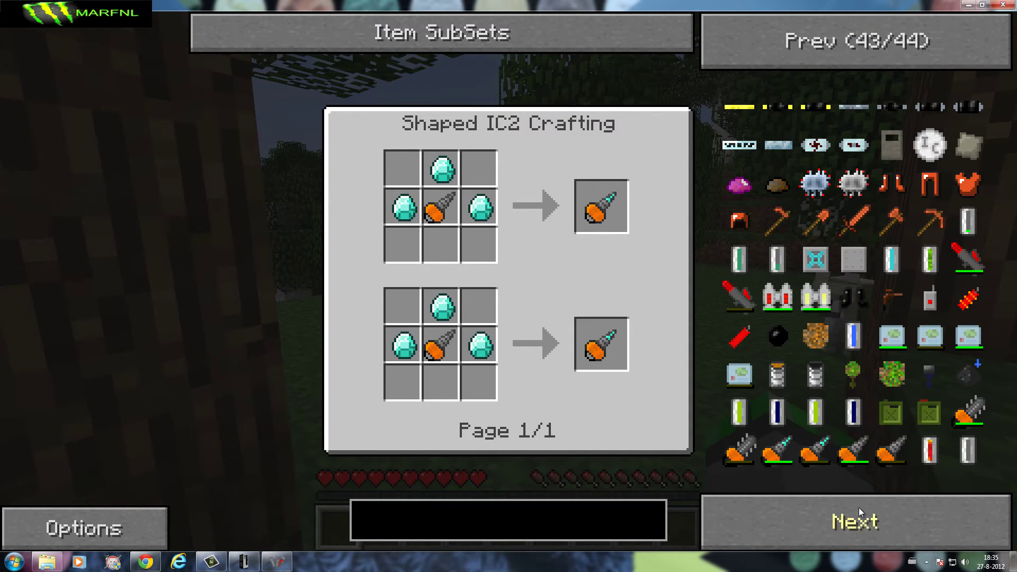
left_click(859, 508)
key("e")
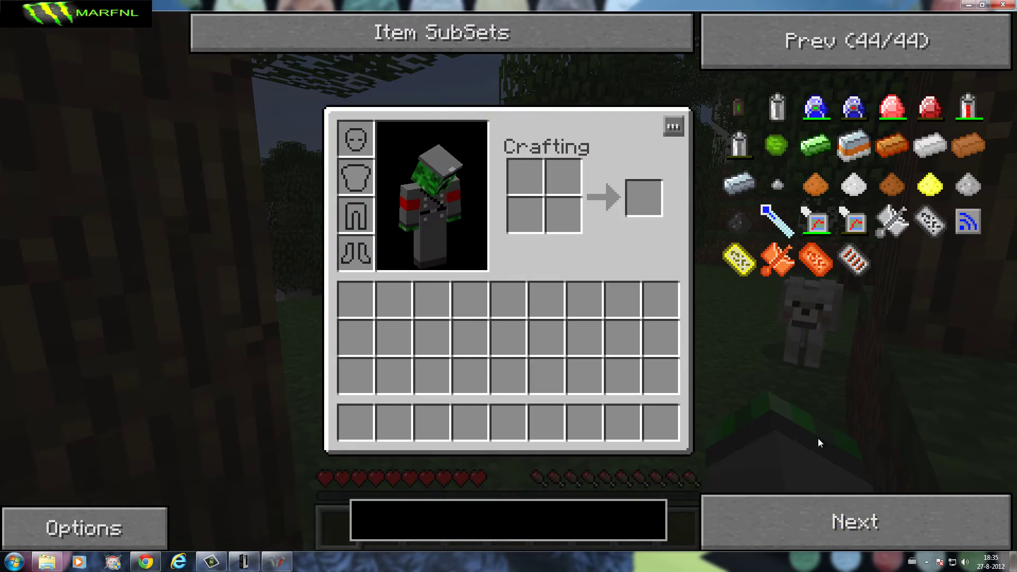
key("e")
key("e")
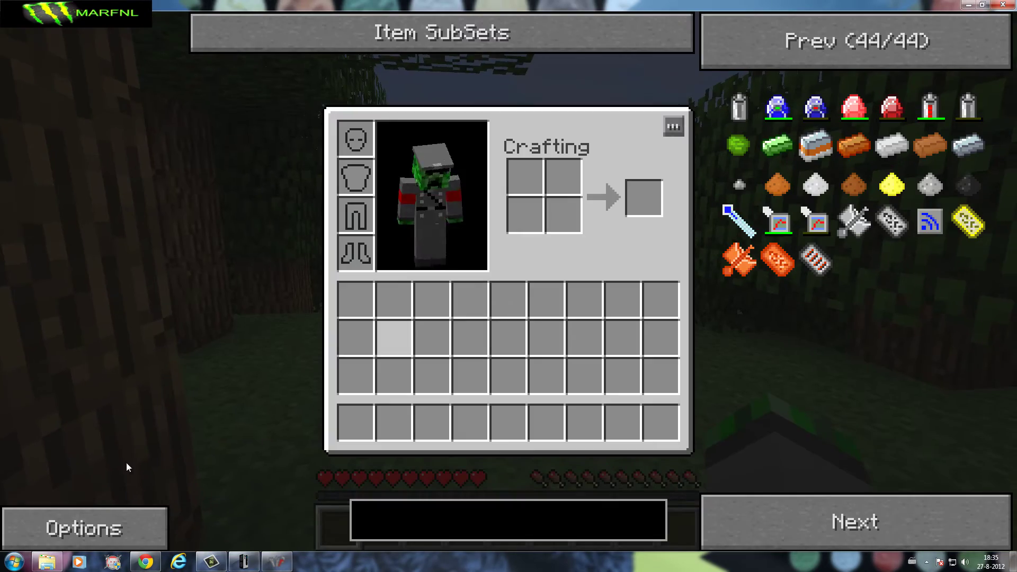
left_click(245, 564)
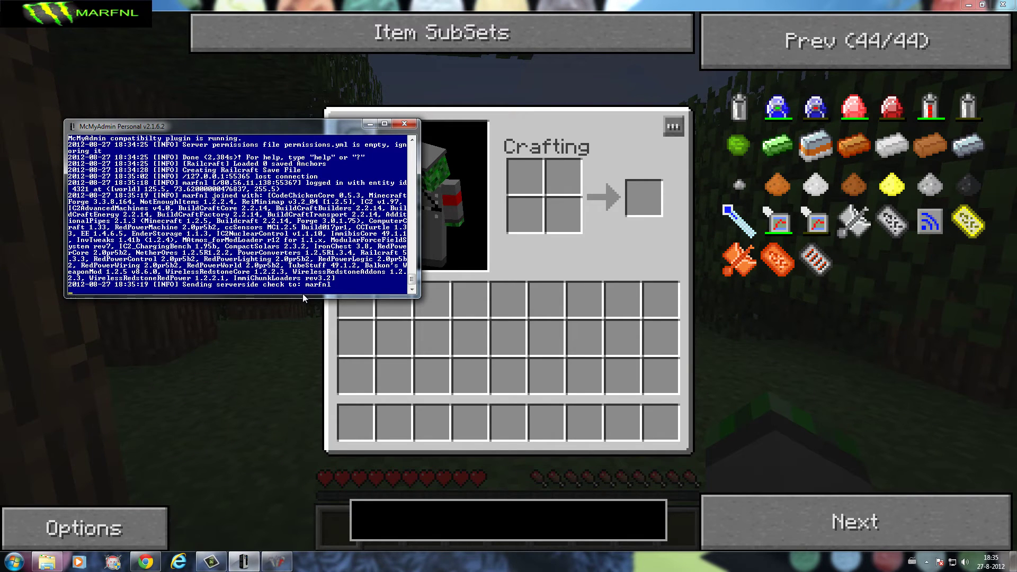
Op the in-game player with the op command in the McMyAdmin console, then return to the game
type("op")
key("BackSpace")
type("op marfnl")
key("Return")
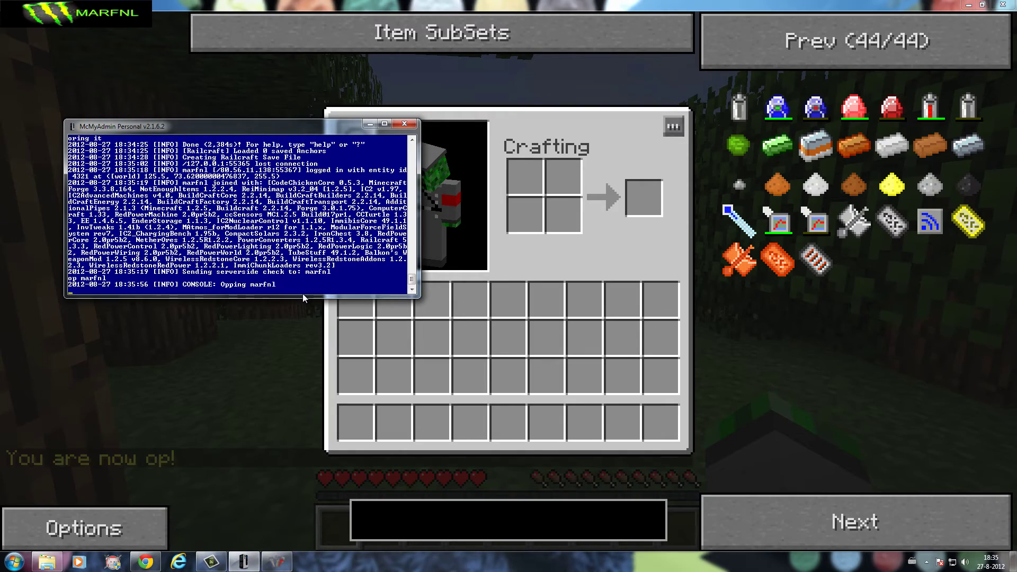
left_click(283, 374)
Page back through the NEI item list to page 31/44 to find the Nuclear Reactor (ID 246:5)
key("e")
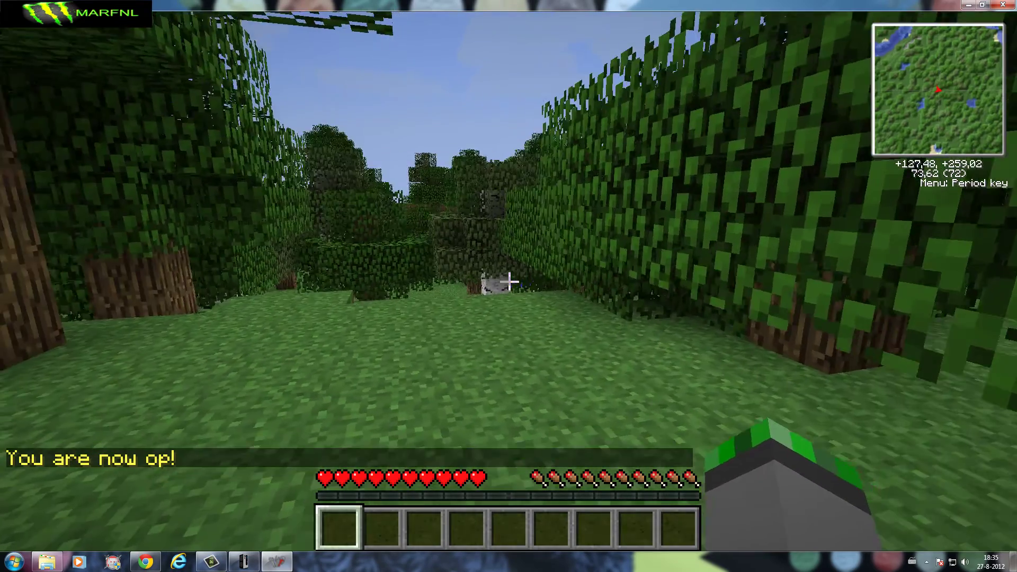
key("e")
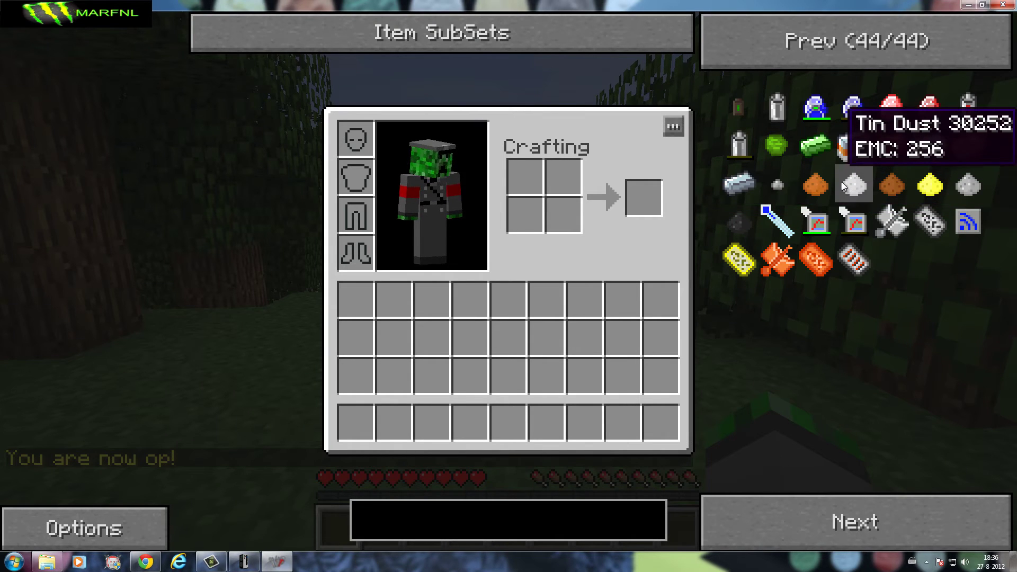
left_click(830, 55)
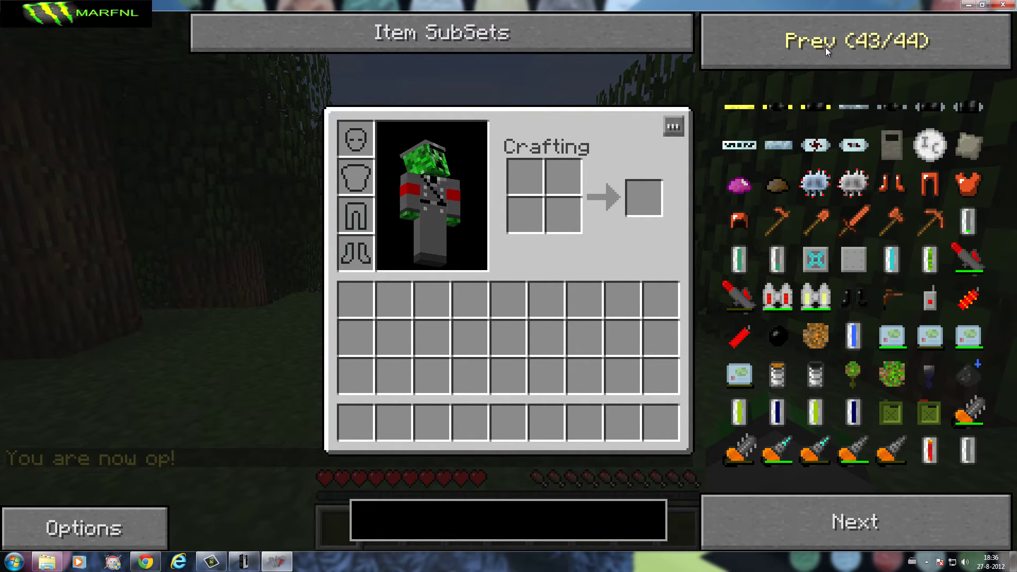
left_click(824, 45)
left_click(824, 46)
left_click(824, 45)
left_click(824, 45)
left_click(824, 46)
left_click(824, 45)
left_click(824, 45)
left_click(824, 46)
left_click(824, 45)
left_click(824, 45)
left_click(824, 45)
left_click(824, 46)
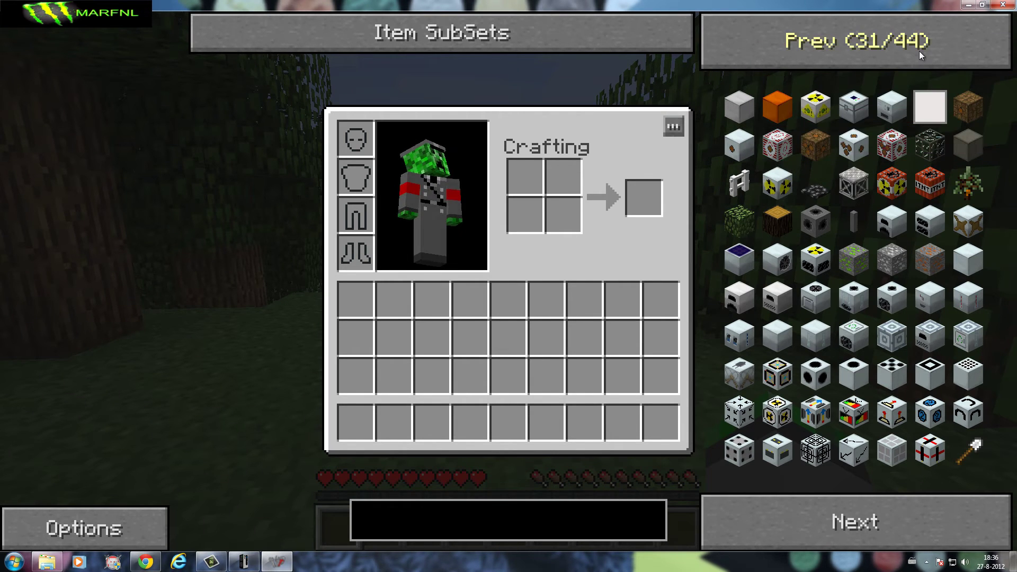
left_click(919, 51)
left_click(856, 522)
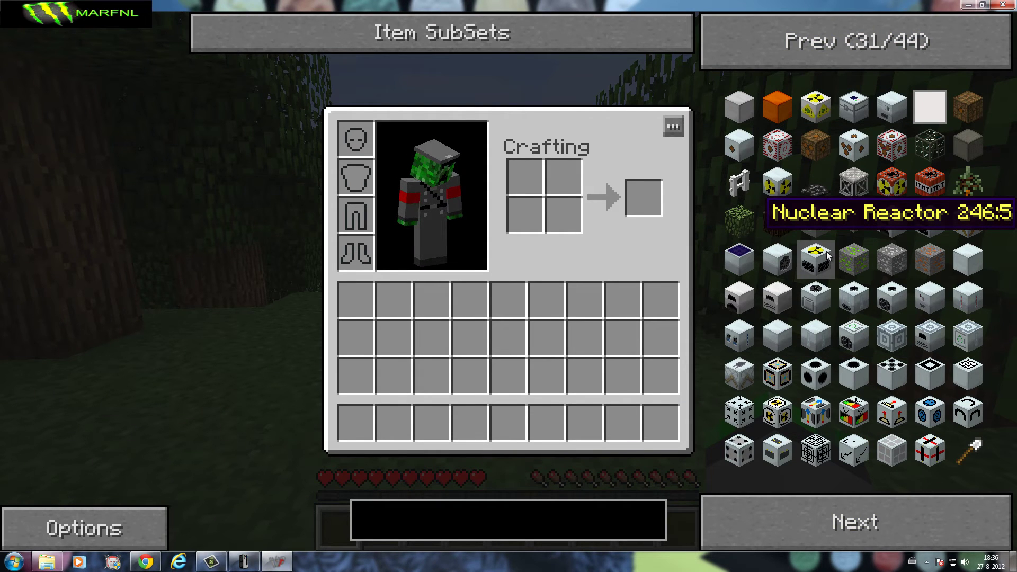
Run /give for item 246, then toggle NEI from Cheat Mode to Recipe Mode in its options
type("e")
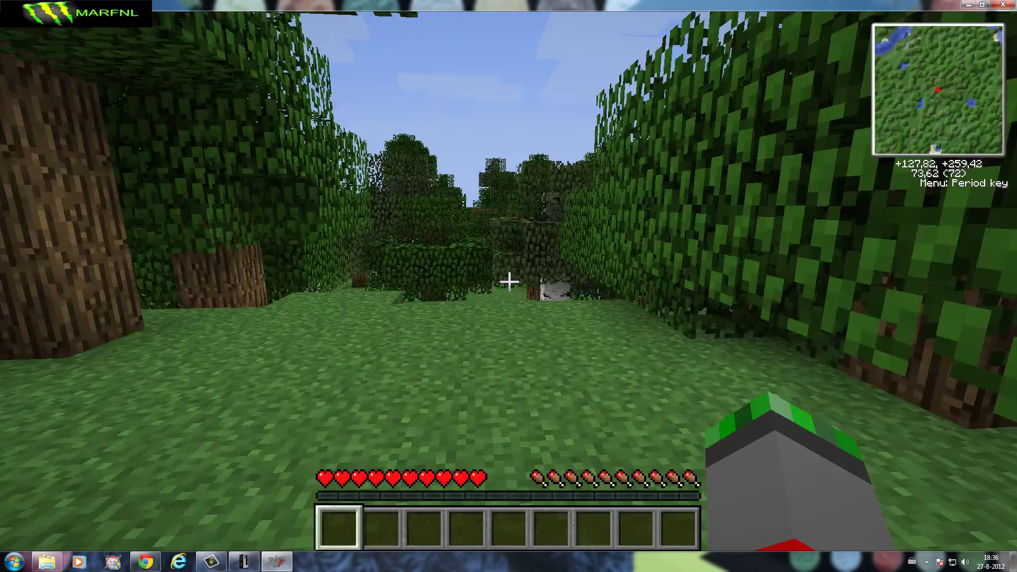
type("t/give")
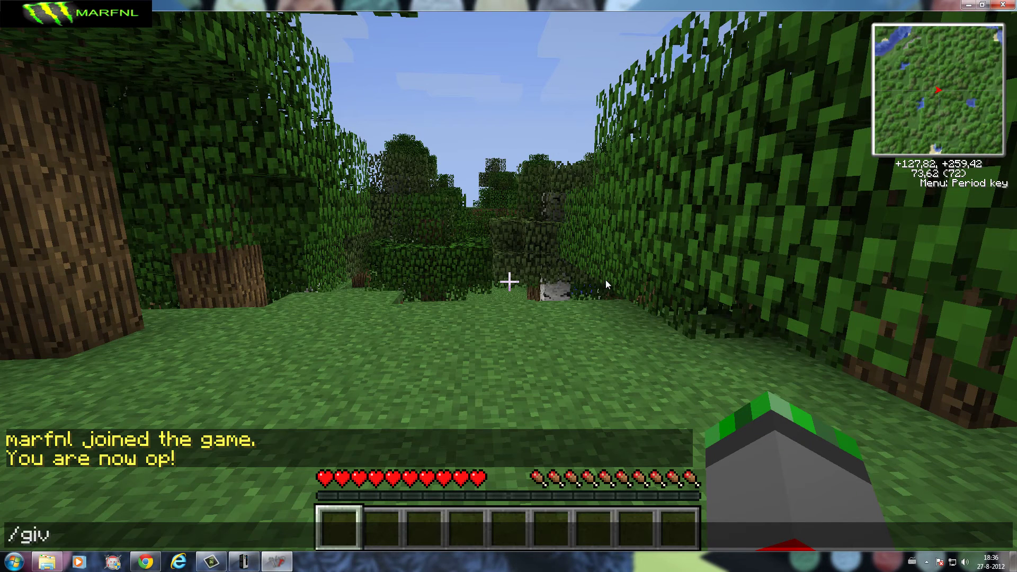
type(" marfnl")
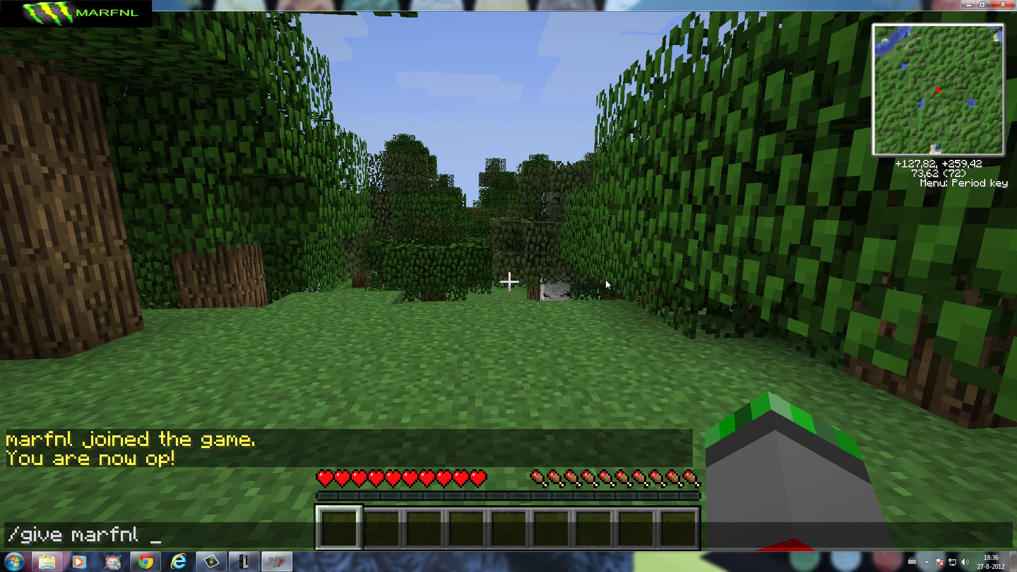
type(" 246")
key("Return")
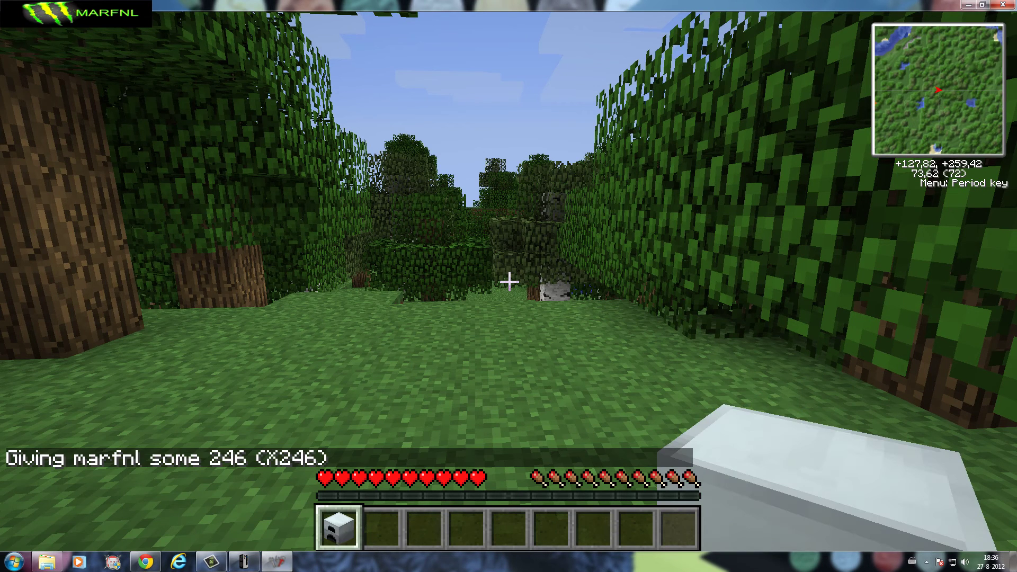
key("e")
left_click(143, 510)
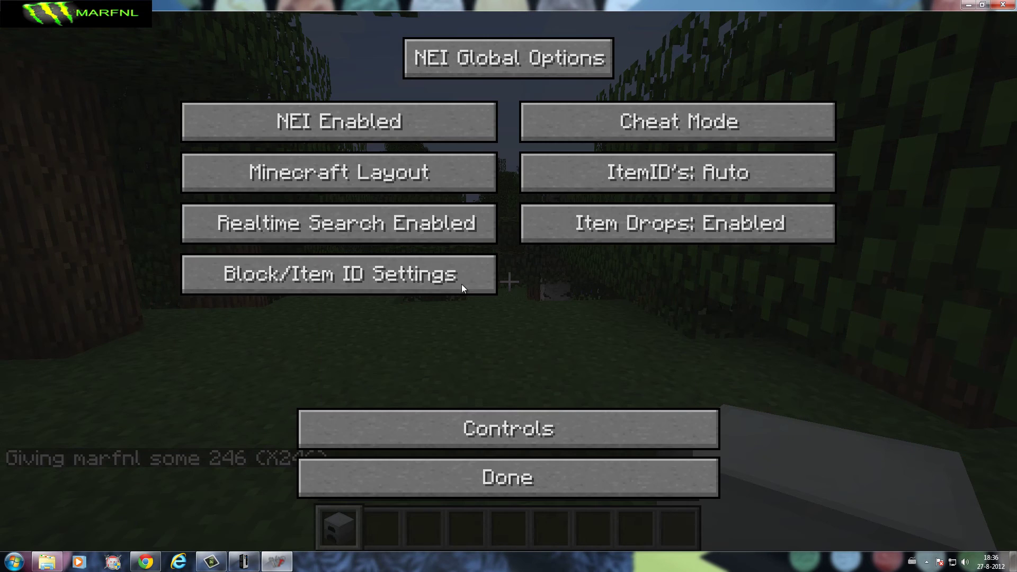
left_click(695, 125)
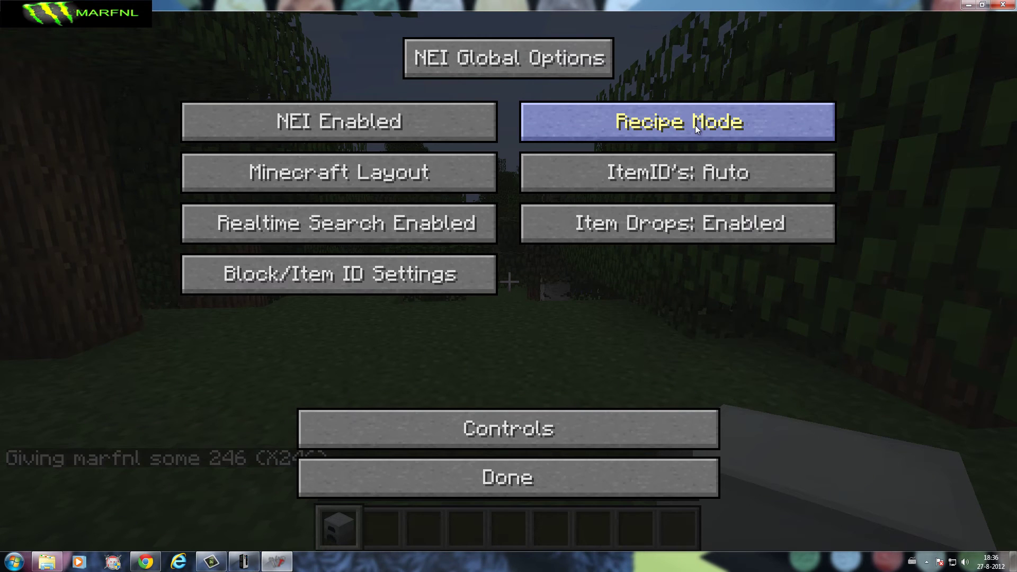
left_click(493, 477)
Check the Nuclear Reactor crafting recipe, then close the inventory back to the game
left_click(812, 260)
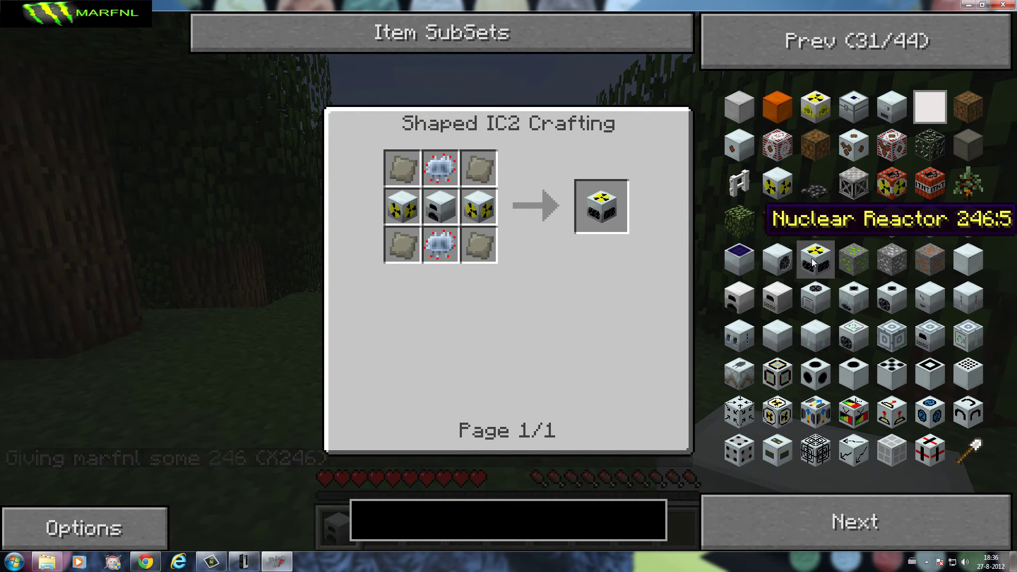
key("Escape")
left_click(814, 260)
key("Escape")
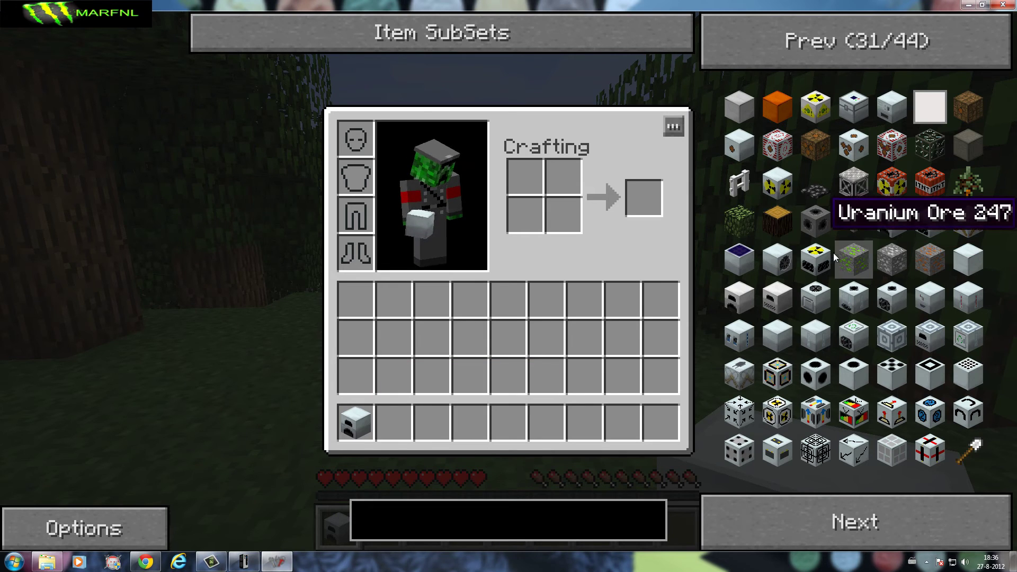
key("Escape")
key("t")
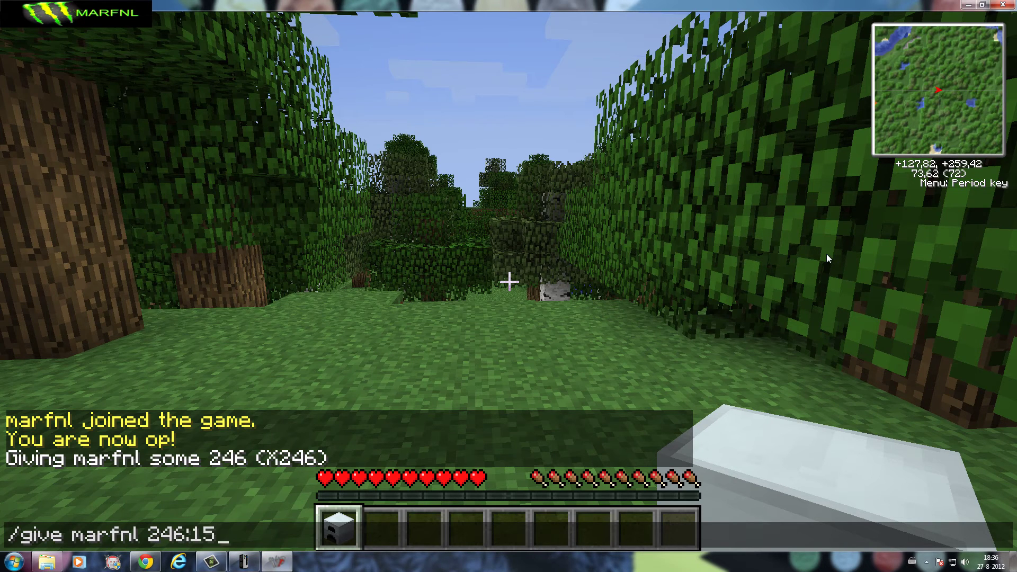
Try giving items 246:15 and 246:5, both rejected as unknown, then open NEI Global Options
key("Return")
key("e")
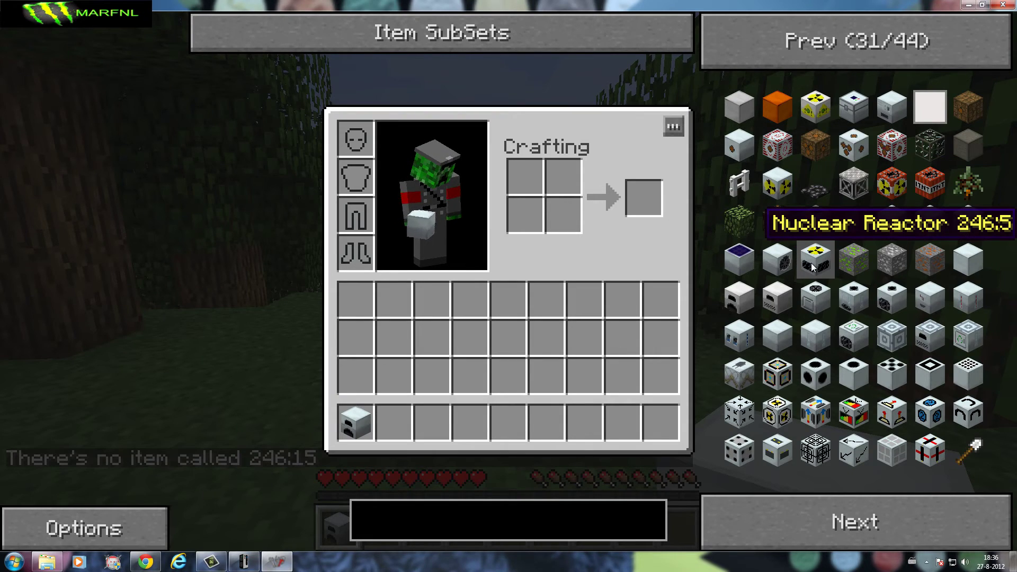
key("e")
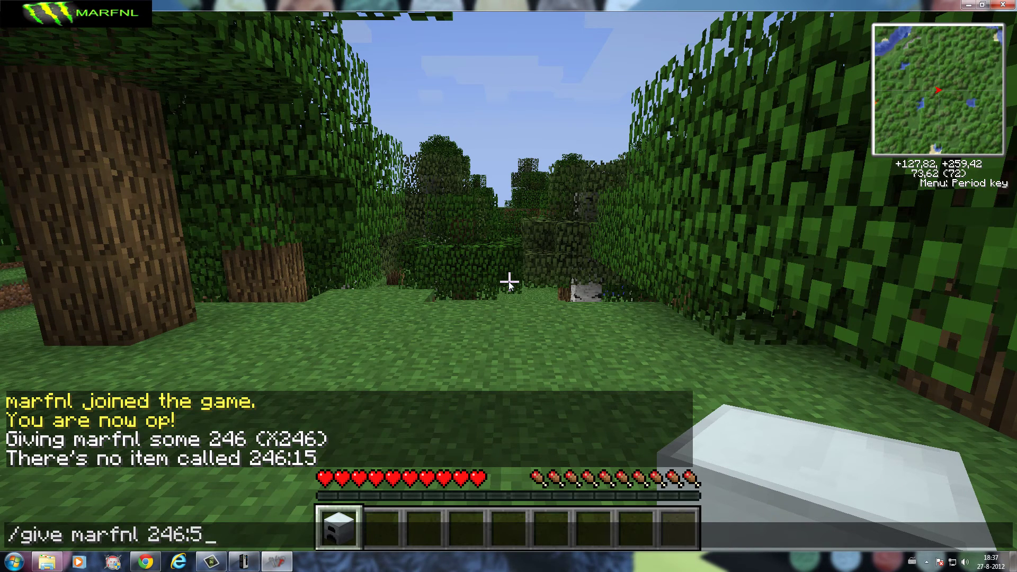
key("Return")
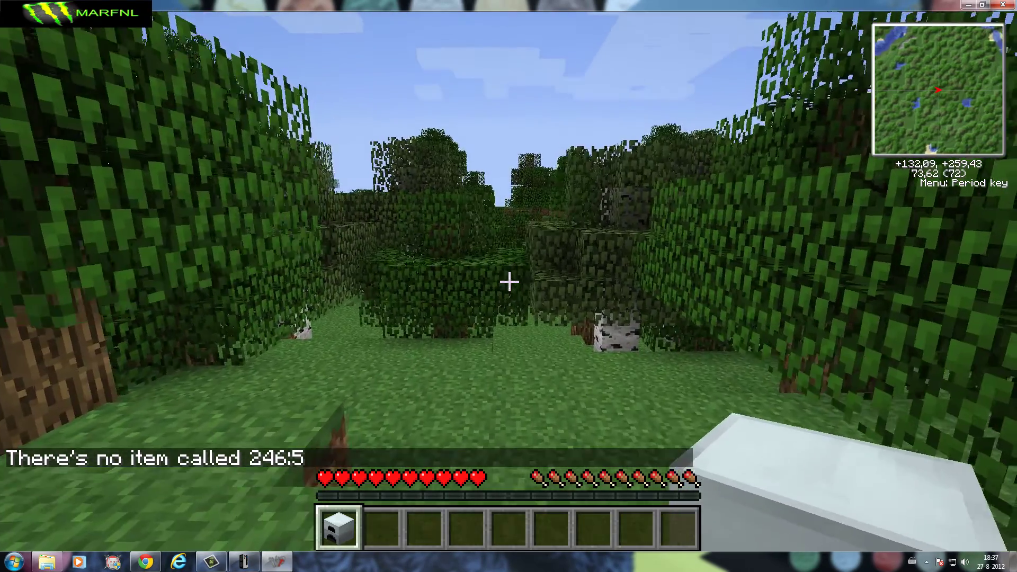
key("e")
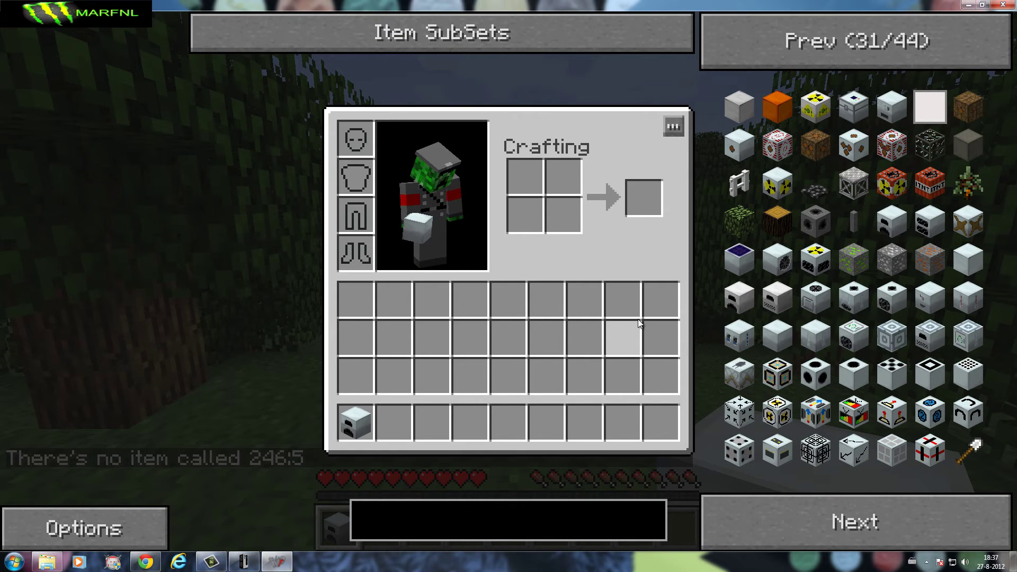
left_click(133, 511)
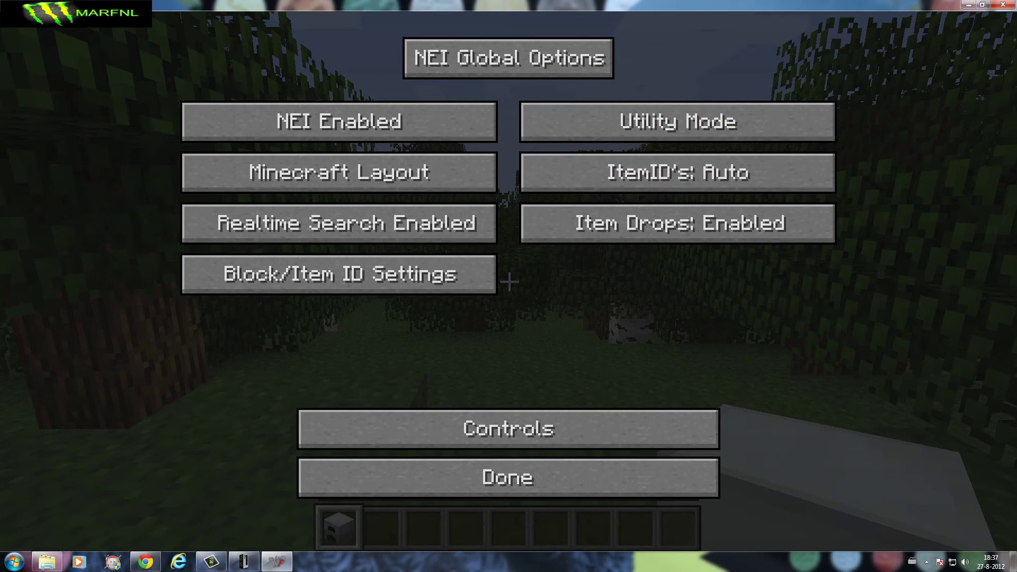
Switch the NEI item browser to Cheat Mode in its Global Options
left_click(508, 477)
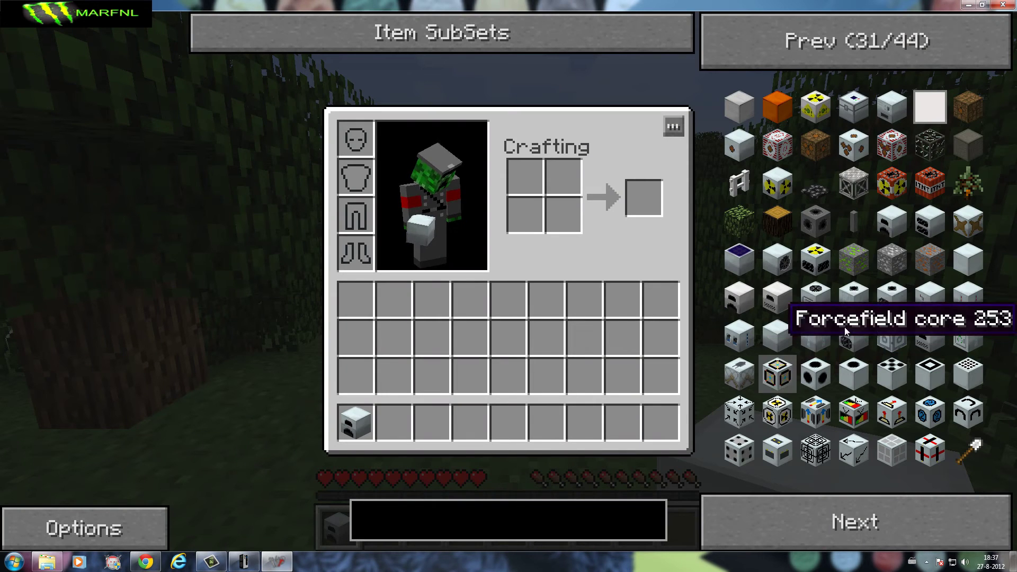
left_click(815, 264)
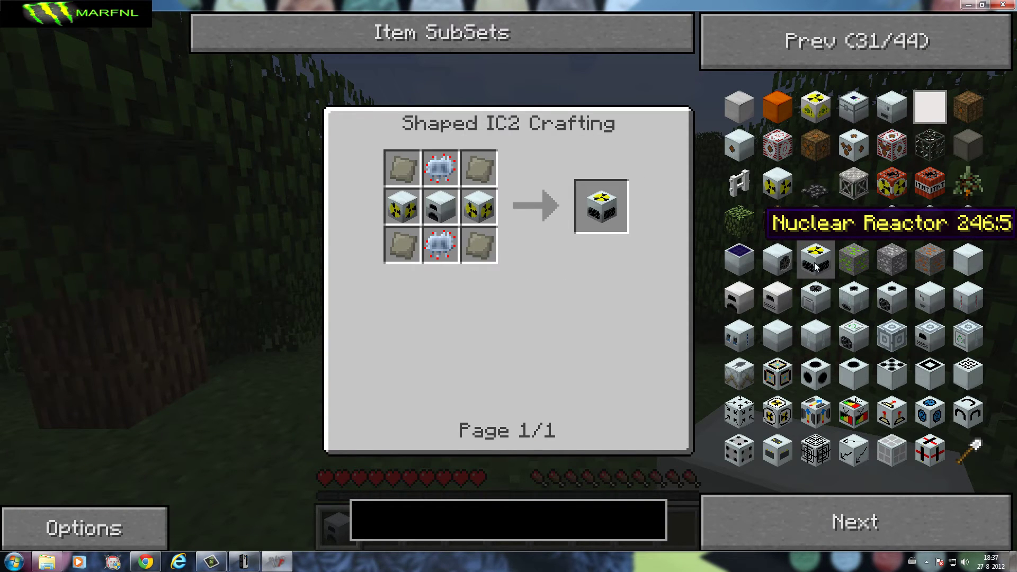
left_click(122, 516)
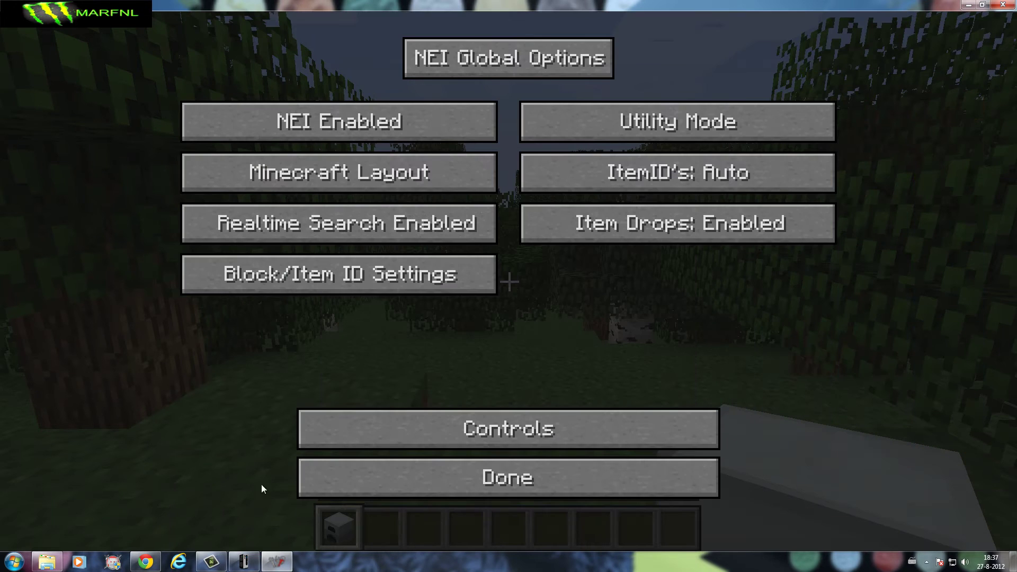
left_click(641, 121)
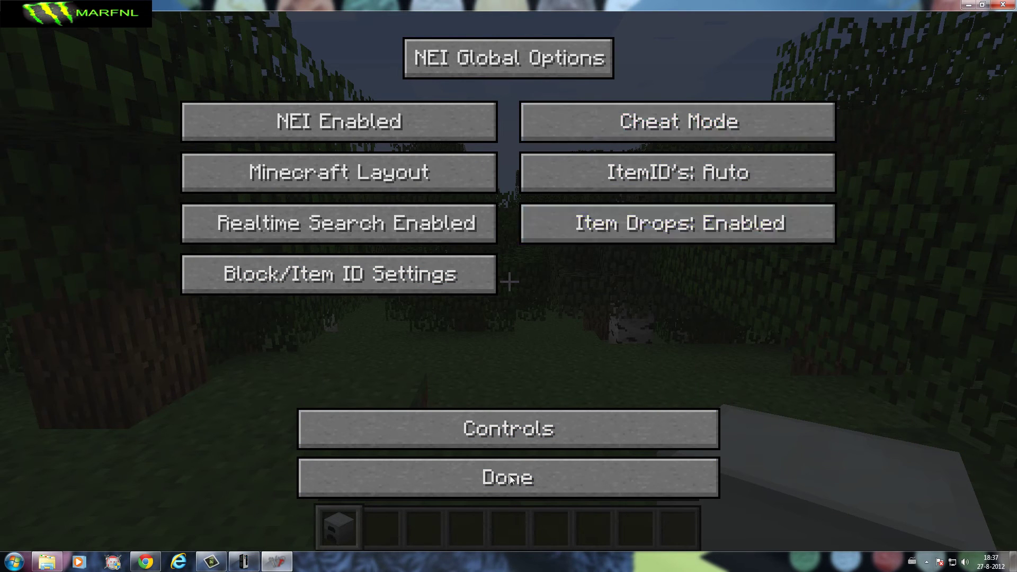
left_click(526, 59)
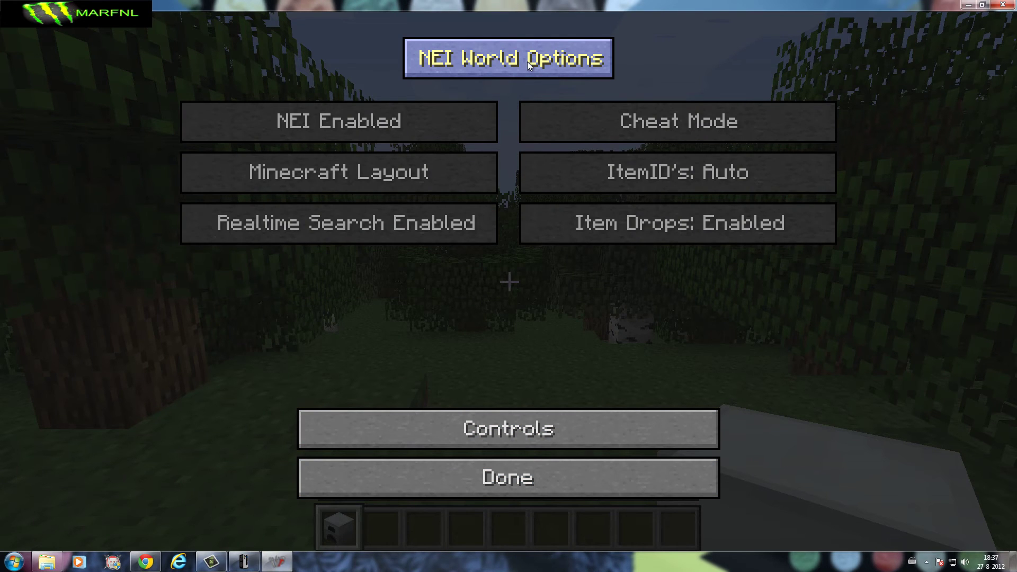
left_click(527, 62)
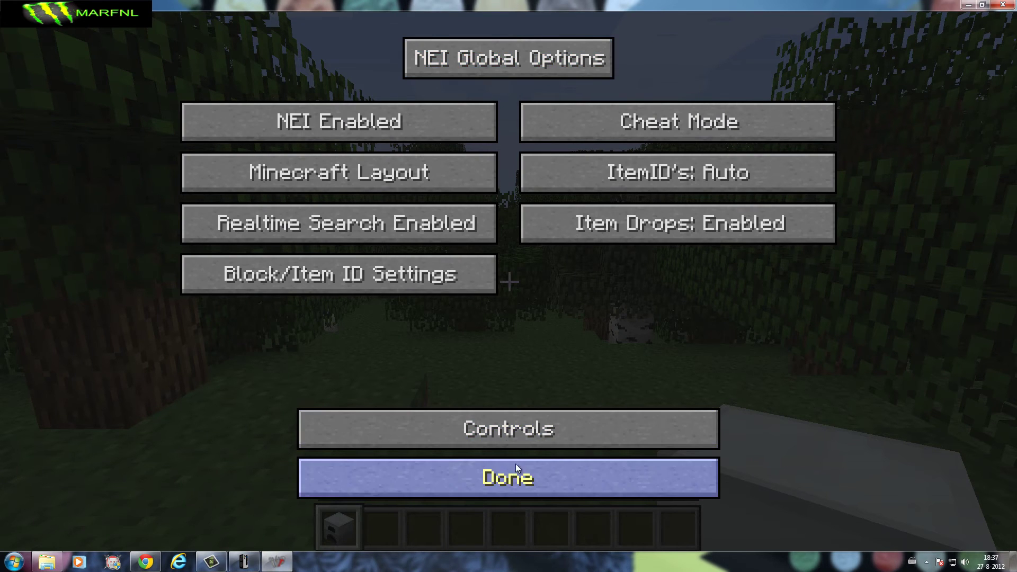
left_click(529, 476)
key("Escape")
Look at the Nuclear Reactor recipe, page back through the item list, and view Stone's smelting recipe
left_click(814, 259)
key("Escape")
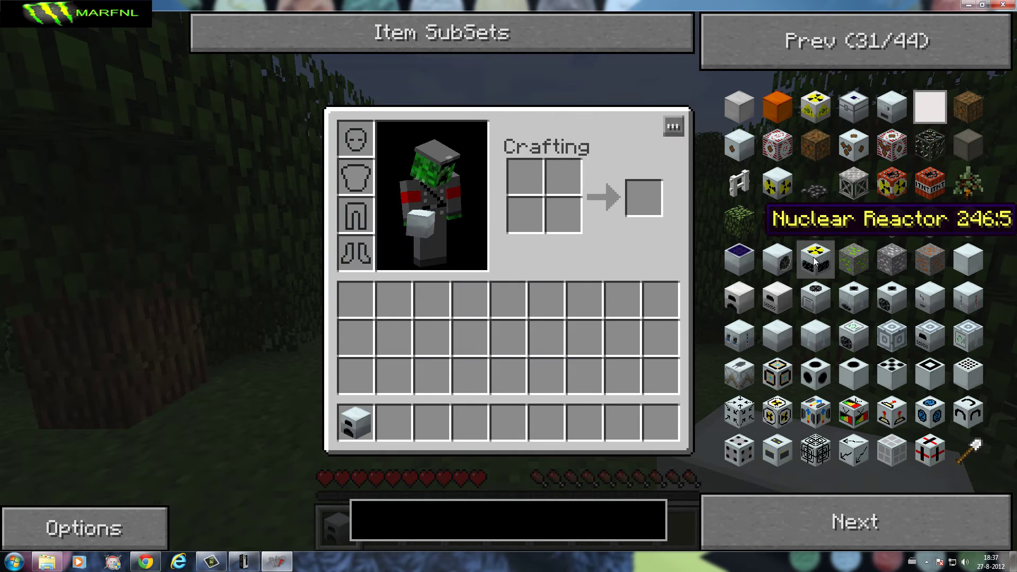
left_click(815, 259)
key("Escape")
left_click(876, 52)
left_click(876, 52)
left_click(876, 52)
left_click(876, 51)
left_click(876, 51)
left_click(875, 52)
left_click(876, 52)
left_click(875, 52)
left_click(876, 52)
left_click(876, 52)
left_click(876, 52)
left_click(875, 52)
left_click(876, 52)
left_click(876, 52)
left_click(876, 52)
left_click(876, 52)
left_click(745, 112)
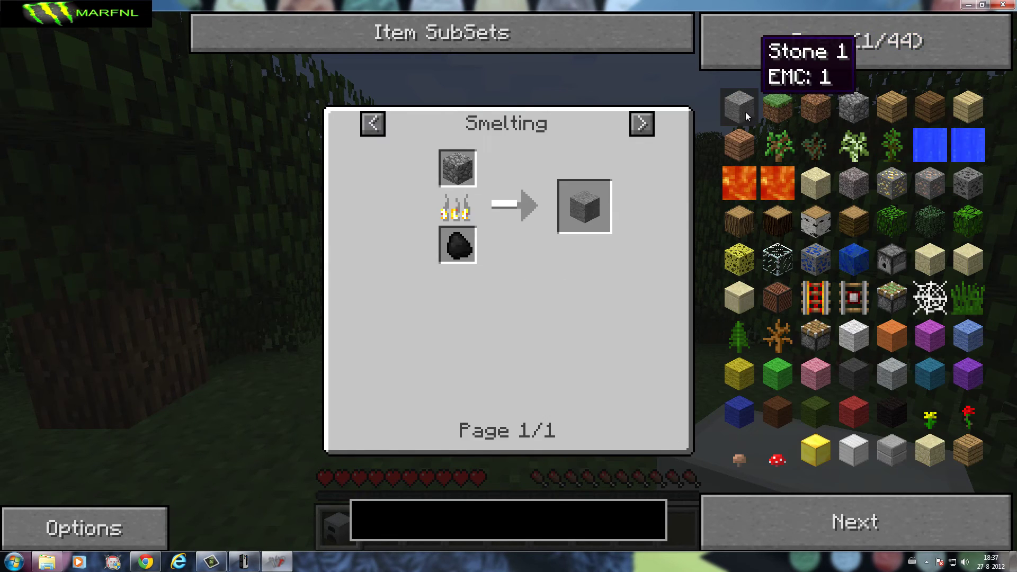
left_click(794, 56)
Leave the world by disconnecting and bring up the Multiplayer server list
key("Escape")
key("Escape")
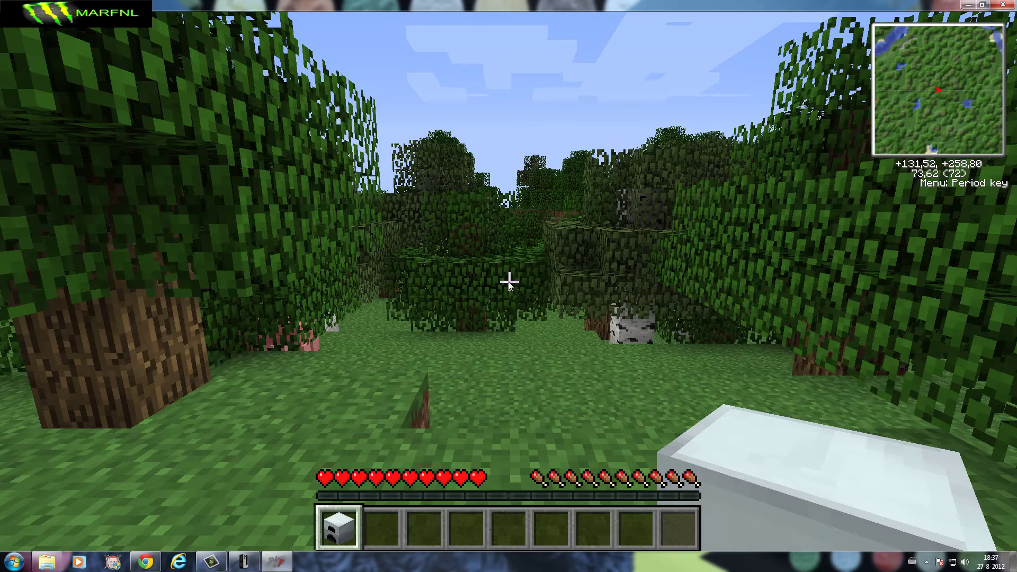
key("Escape")
left_click(508, 388)
left_click(529, 328)
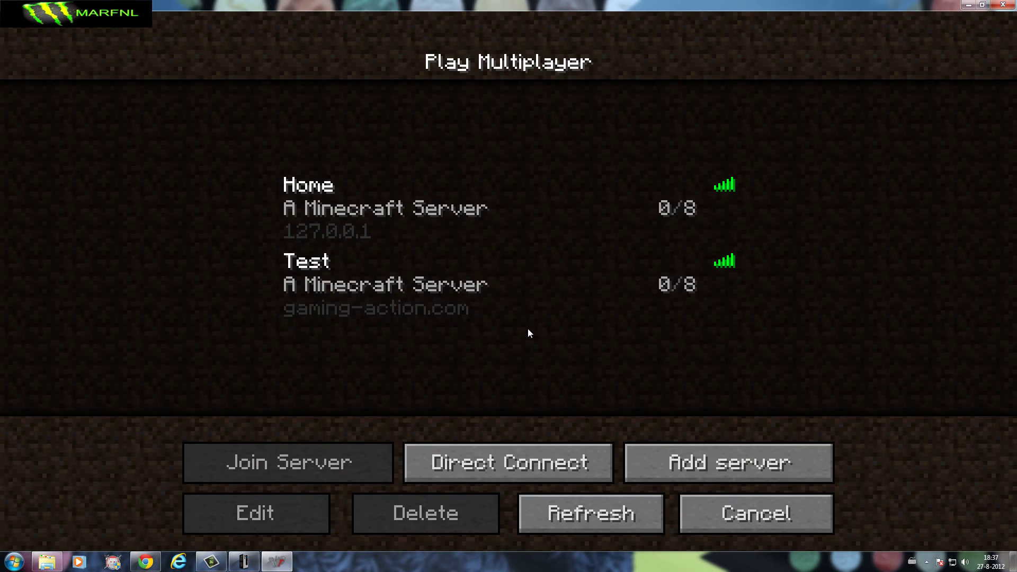
Join the Test server and take a stack of 64 Refined Uranium
left_click(415, 286)
left_click(351, 466)
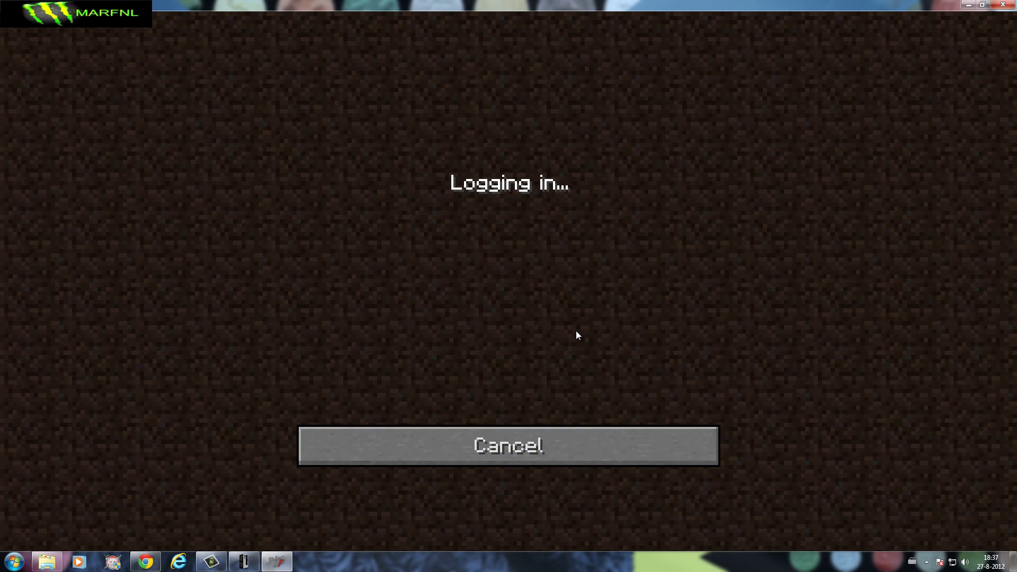
key("e")
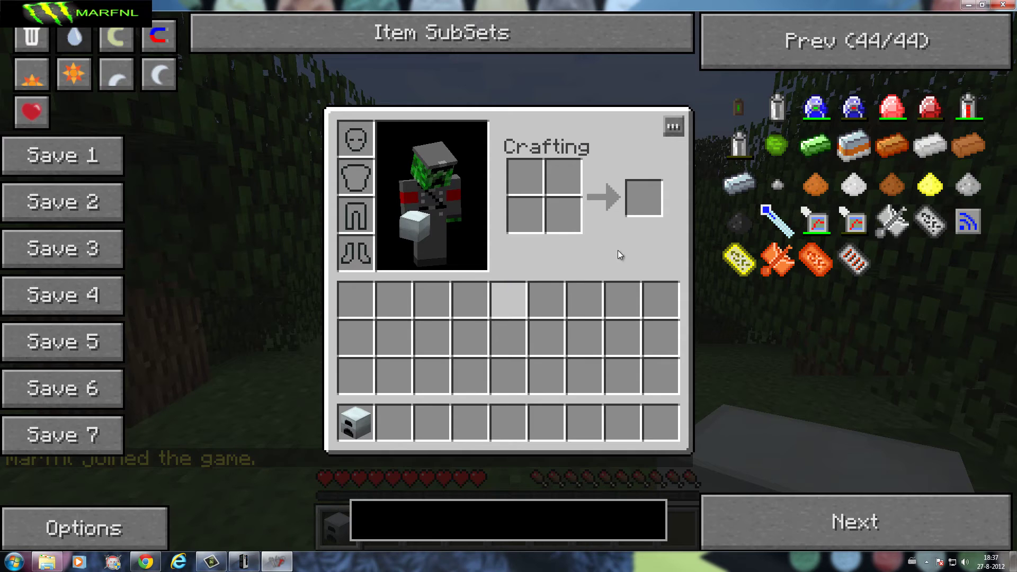
left_click(815, 144)
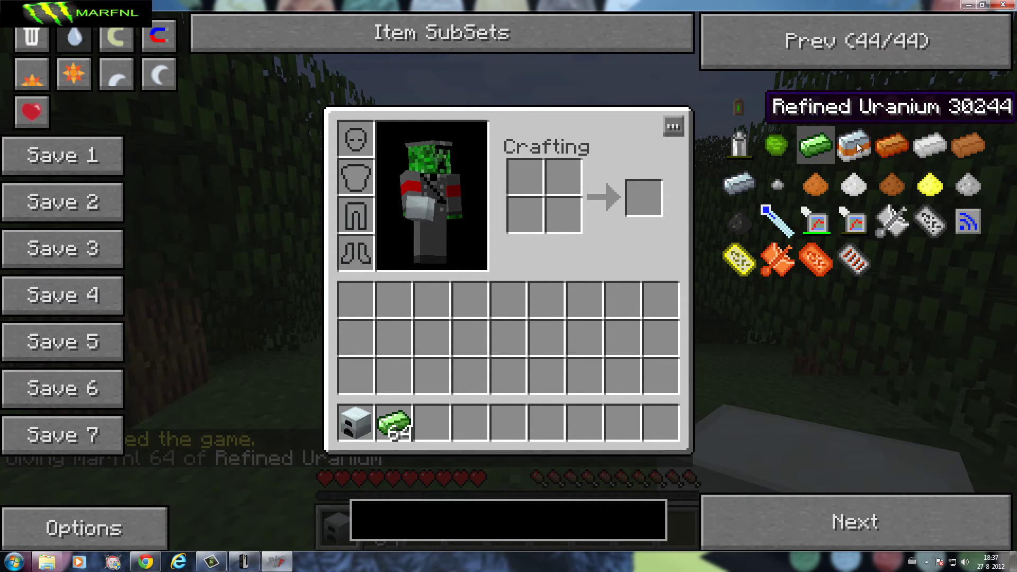
Find a Jetpack in the item list and wear it in the chest armour slot
left_click(863, 51)
left_click(862, 51)
left_click(822, 525)
left_click(802, 301)
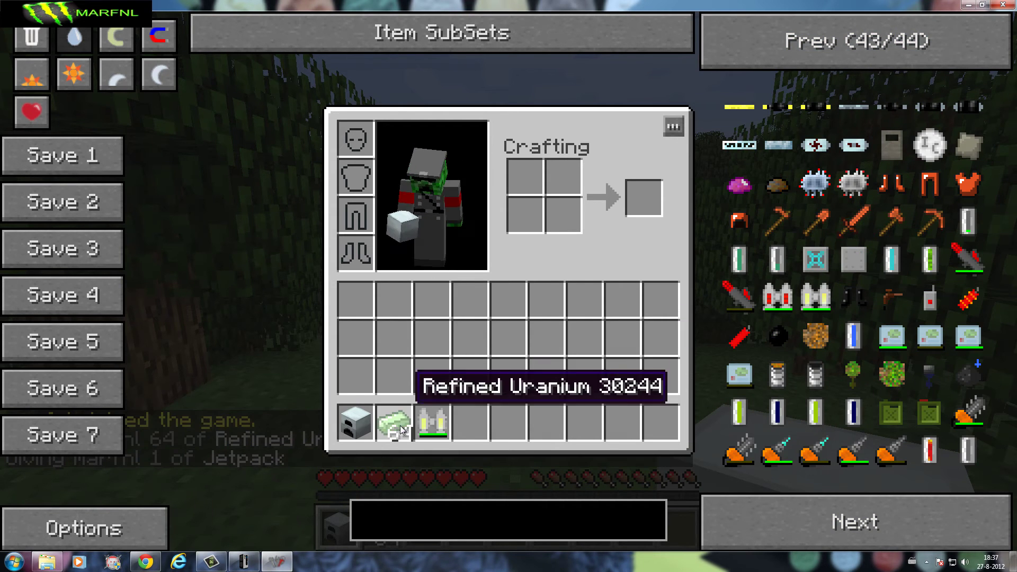
left_click(433, 422, "shift")
left_click(847, 48)
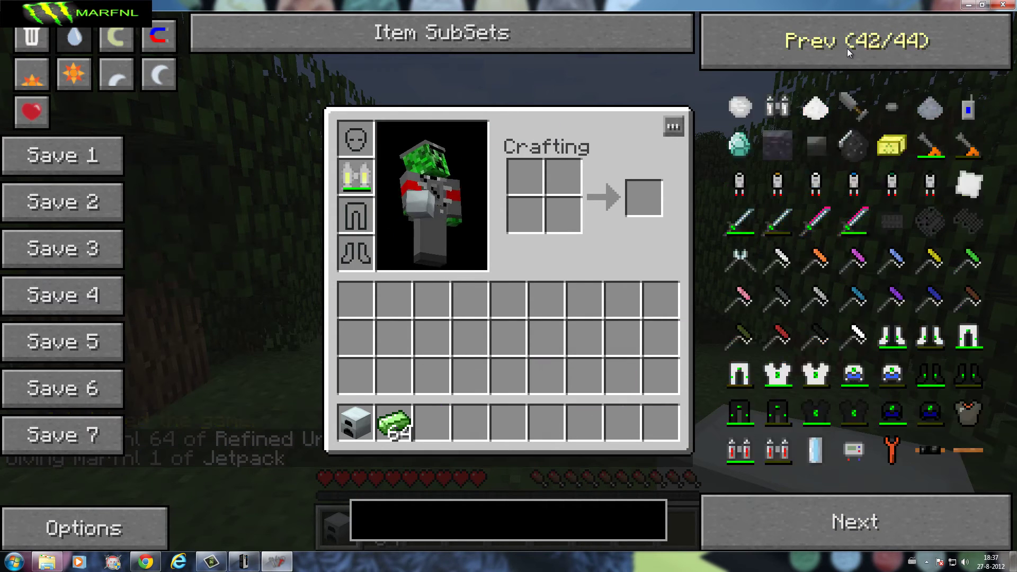
Page through the item list, then filter it by searching 'nu'
left_click(844, 49)
left_click(844, 49)
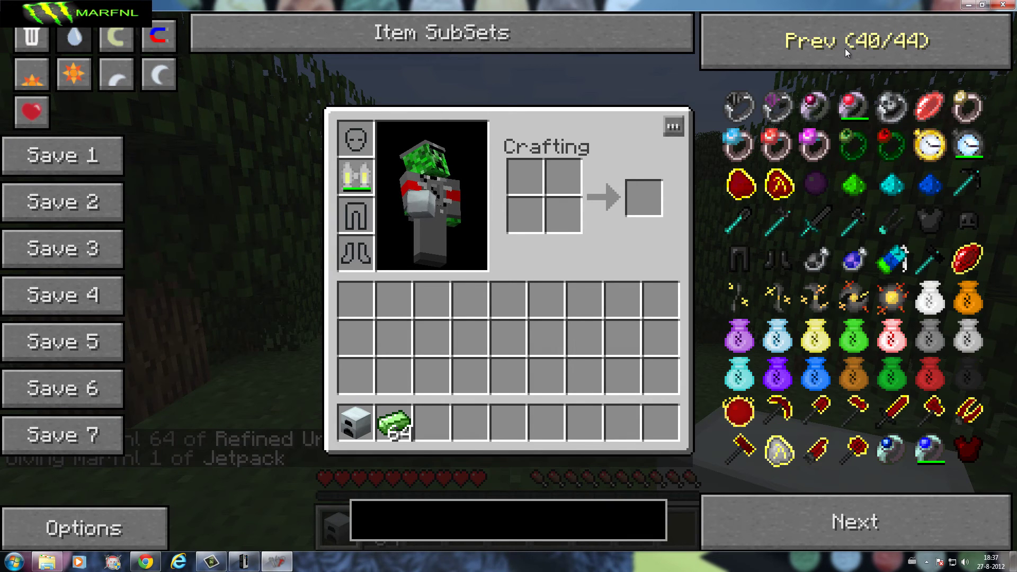
left_click(844, 48)
left_click(844, 49)
left_click(844, 48)
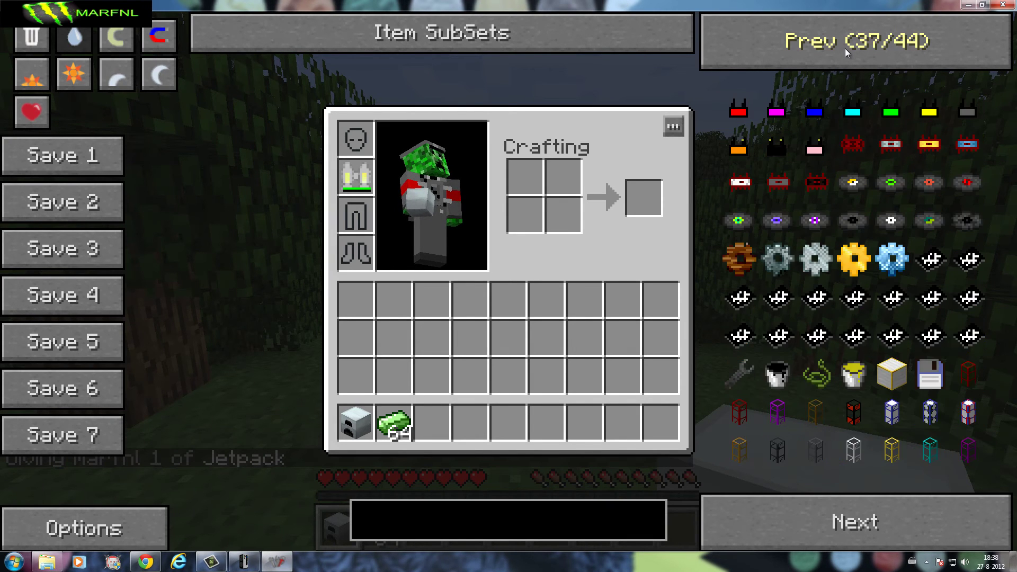
left_click(844, 48)
left_click(845, 48)
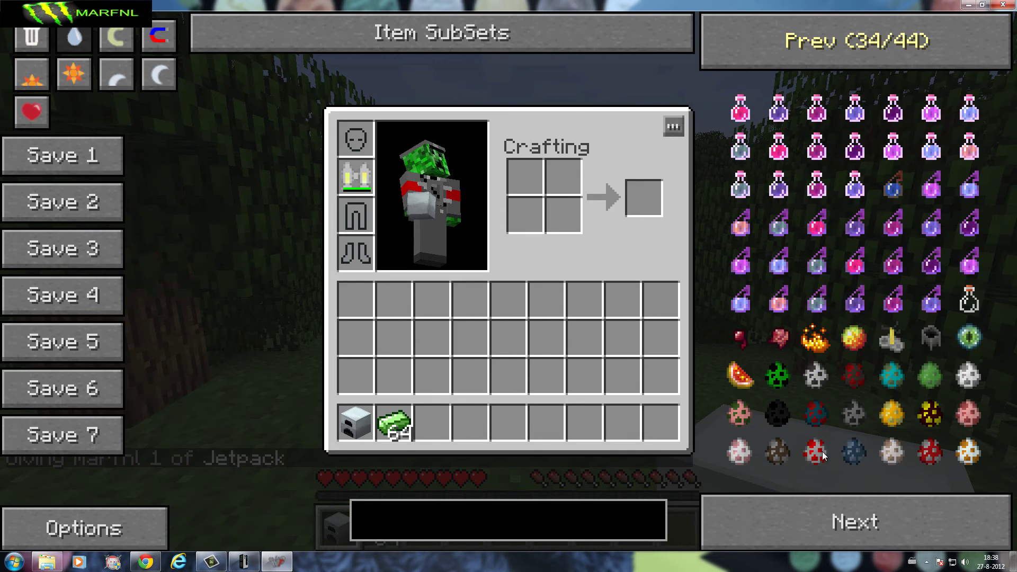
left_click(844, 49)
left_click(828, 523)
left_click(828, 524)
left_click(828, 523)
left_click(828, 523)
left_click(828, 523)
left_click(828, 523)
left_click(829, 524)
left_click(829, 523)
left_click(829, 523)
left_click(828, 523)
left_click(447, 537)
type("nuk")
key("BackSpace")
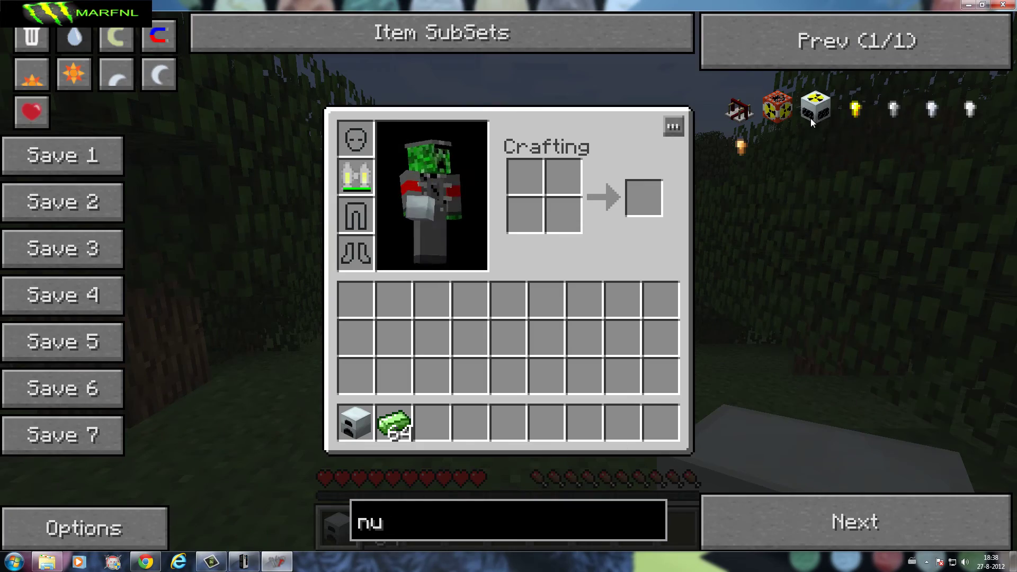
Take 64 Nuclear Reactors and place one on the forest floor
left_click(810, 117)
key("Escape")
key("3")
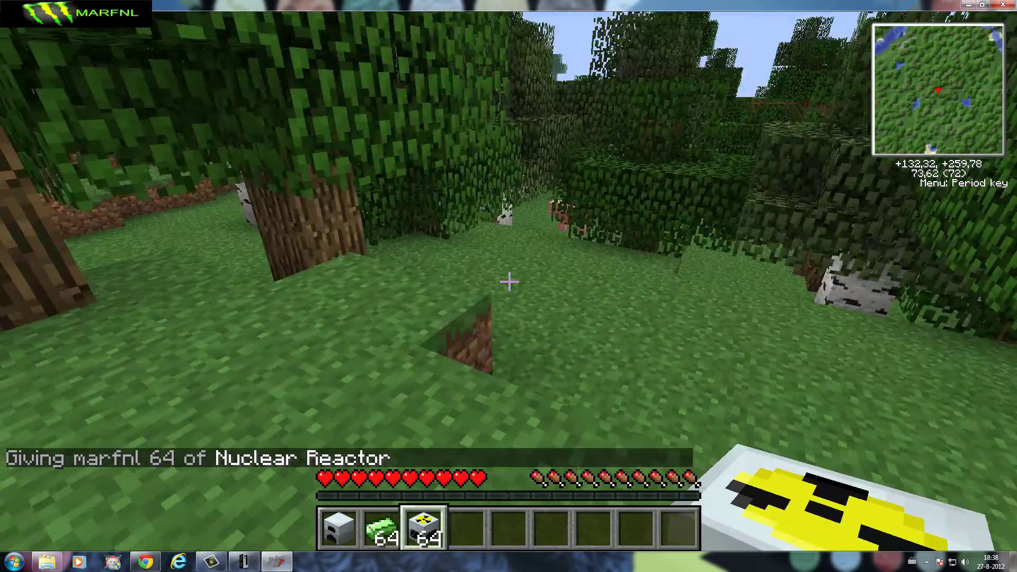
right_click(508, 282)
key("space")
key("shift")
Search the item list for 'ura' and collect several Uranium Cells
key("e")
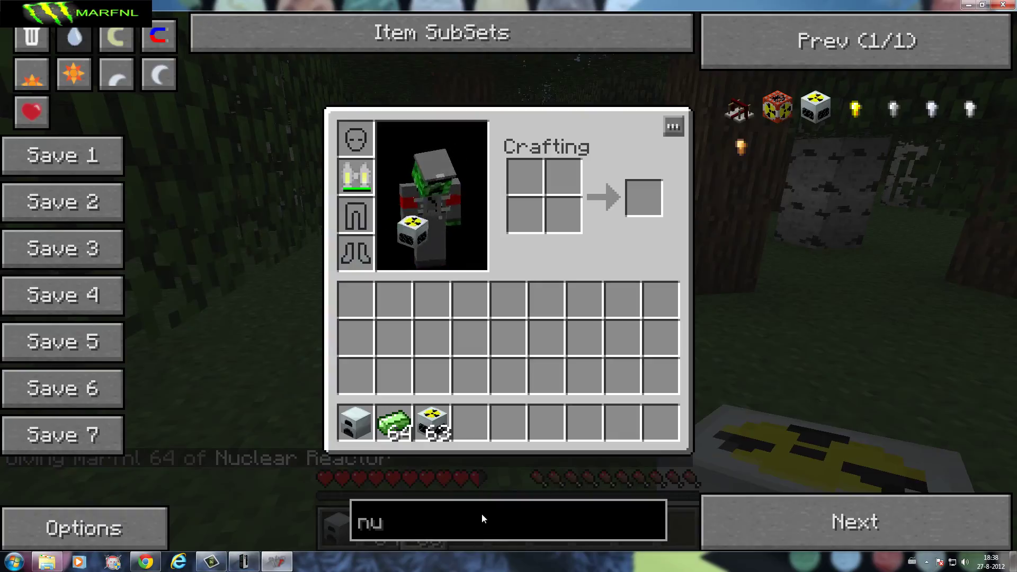
key("BackSpace")
key("BackSpace")
left_click(875, 512)
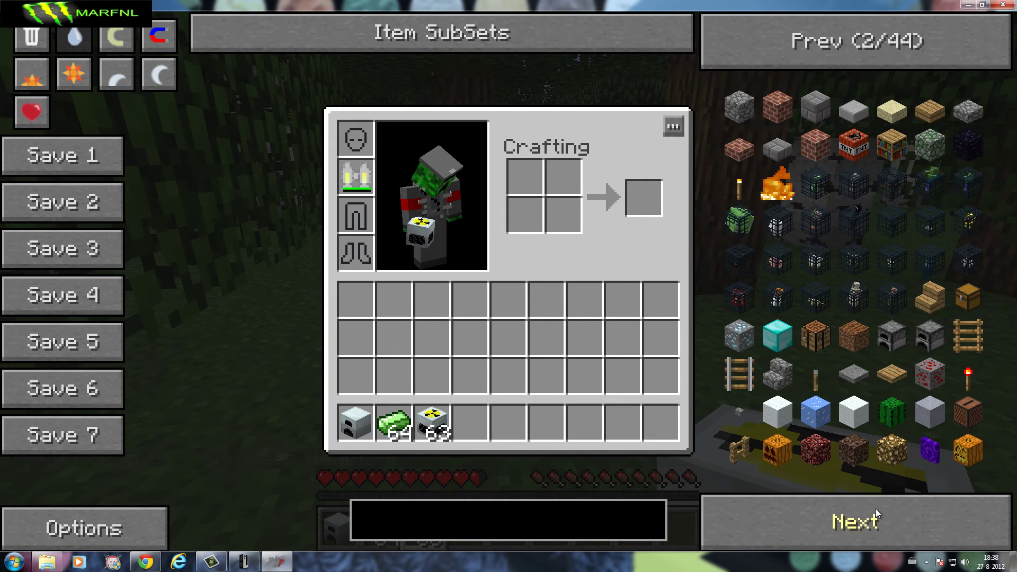
left_click(876, 513)
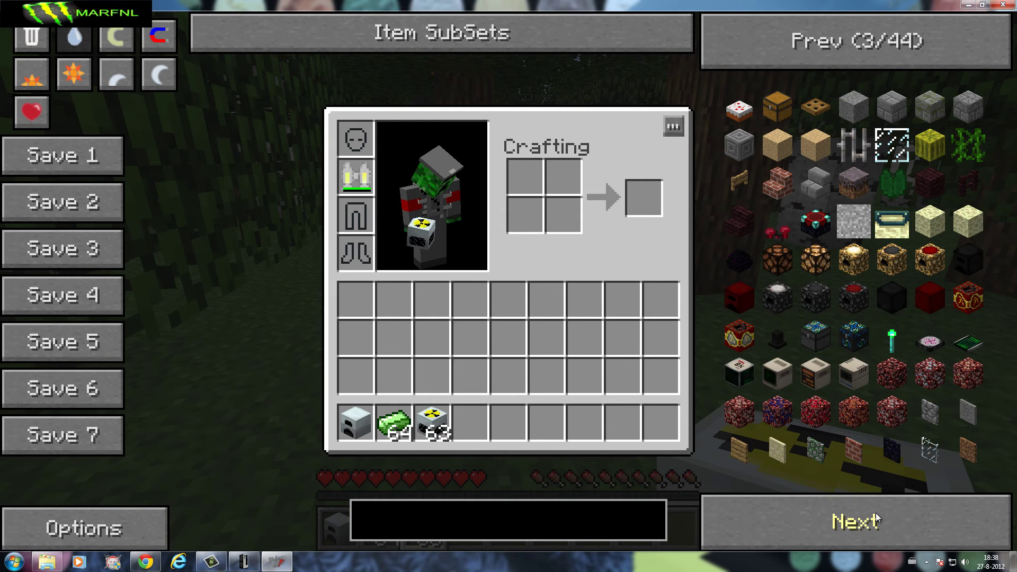
left_click(875, 513)
left_click(876, 513)
left_click(555, 522)
type("ura")
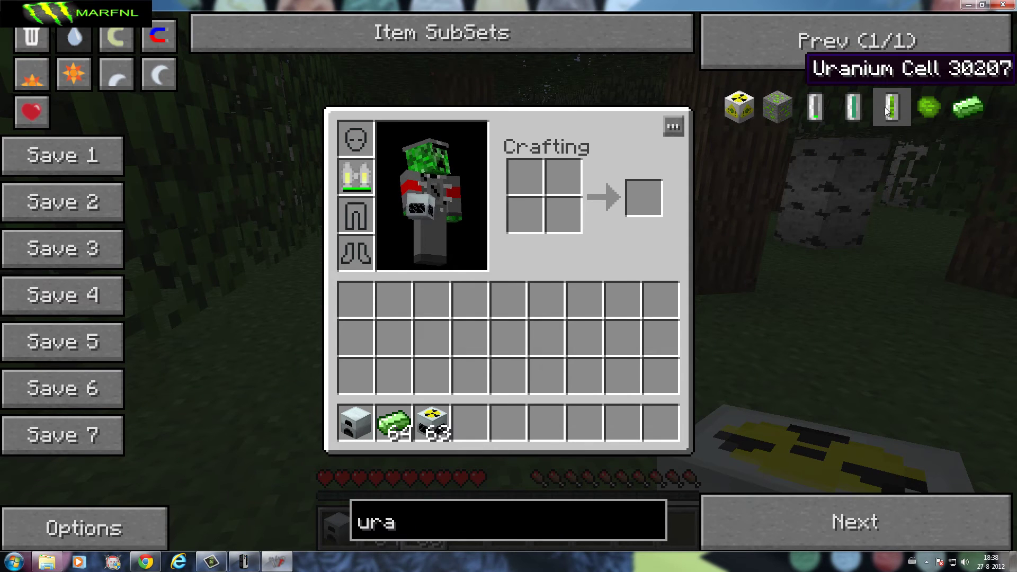
left_click(885, 107)
left_click(884, 107)
left_click(884, 107)
left_click(884, 107)
left_click(884, 107)
left_click(884, 107)
left_click(884, 107)
left_click(884, 107)
left_click(884, 107)
left_click(885, 107)
left_click(884, 107)
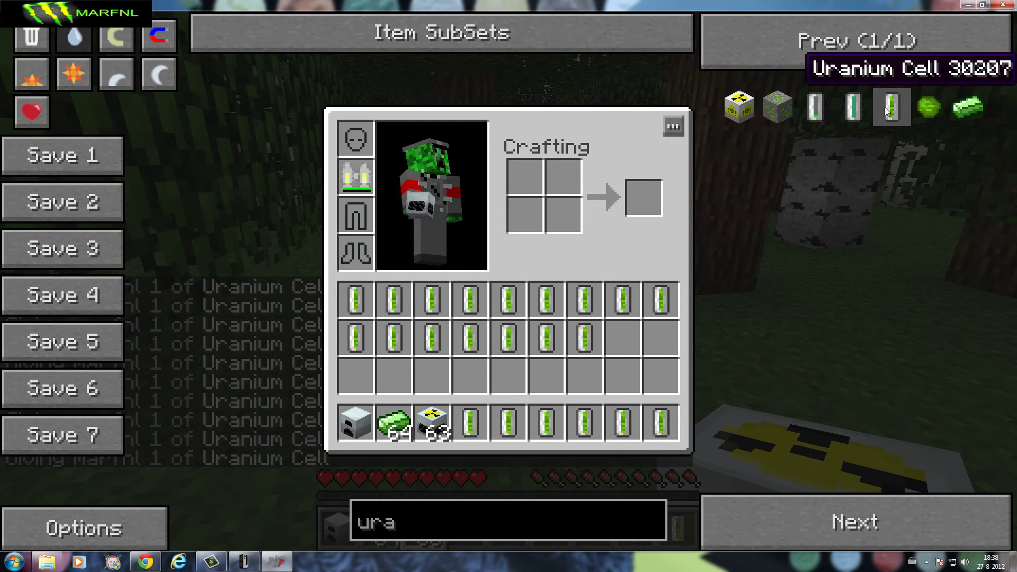
left_click(885, 107)
left_click(885, 107)
left_click(884, 107)
key("Escape")
Open the placed reactor and fill all 18 of its slots with Uranium Cells
right_click(509, 285)
left_click(374, 365, "shift")
left_click(470, 360, "shift")
left_click(508, 360, "shift")
left_click(546, 360, "shift")
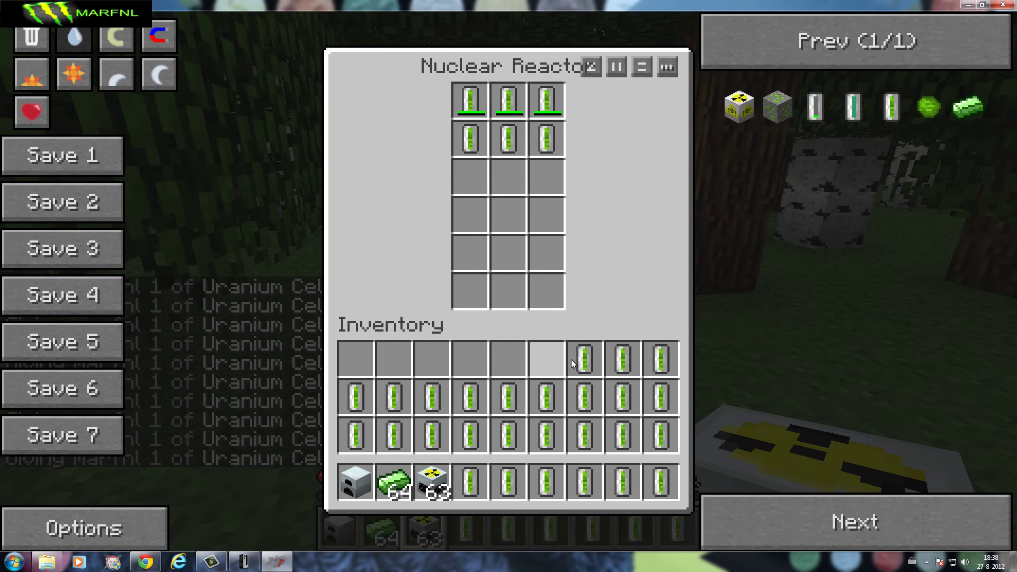
left_click(614, 357, "shift")
left_click(657, 362, "shift")
left_click(664, 395, "shift")
left_click(651, 426, "shift")
left_click(623, 432, "shift")
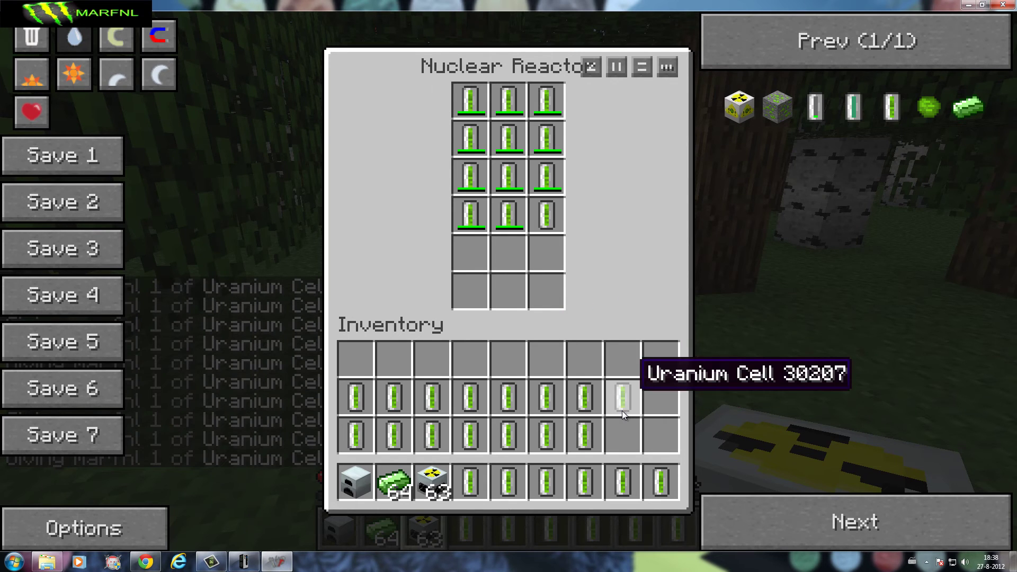
left_click(622, 403, "shift")
left_click(584, 400, "shift")
left_click(546, 399, "shift")
left_click(584, 431, "shift")
left_click(546, 432, "shift")
left_click(500, 402, "shift")
Close the reactor and fly above the trees to watch it from above
key("Escape")
key("s")
key("space")
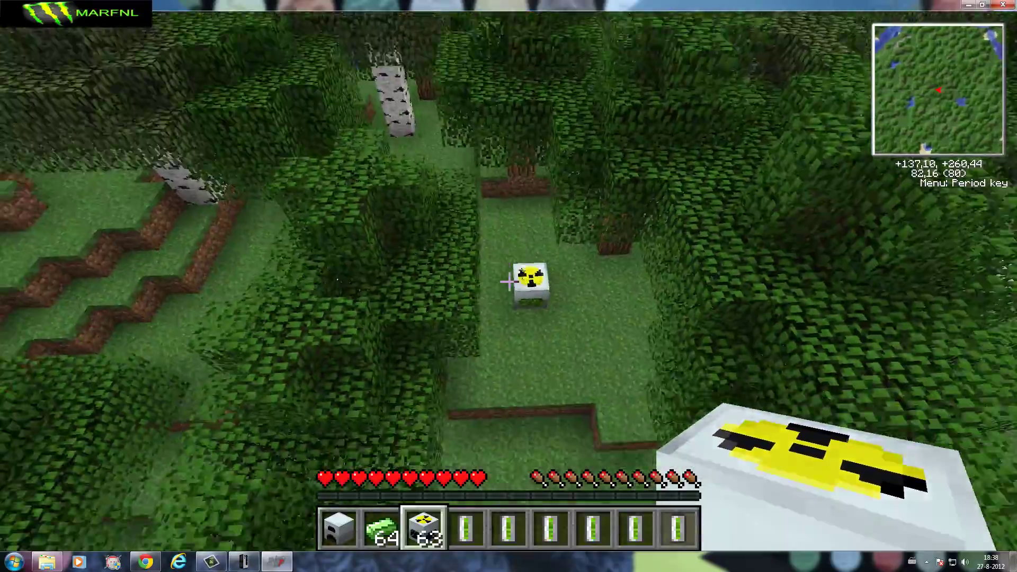
key("shift")
key("w")
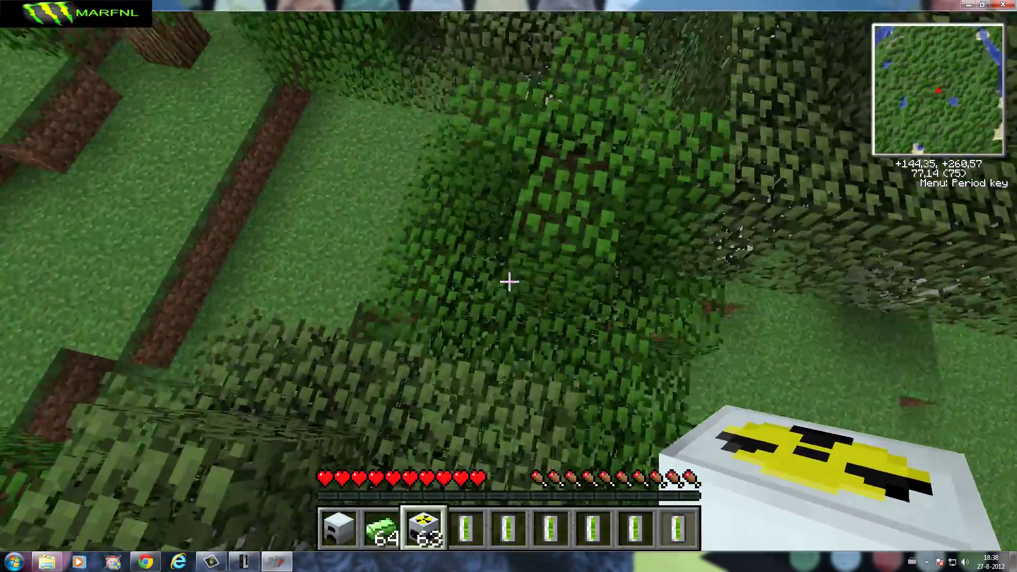
key("s")
key("space")
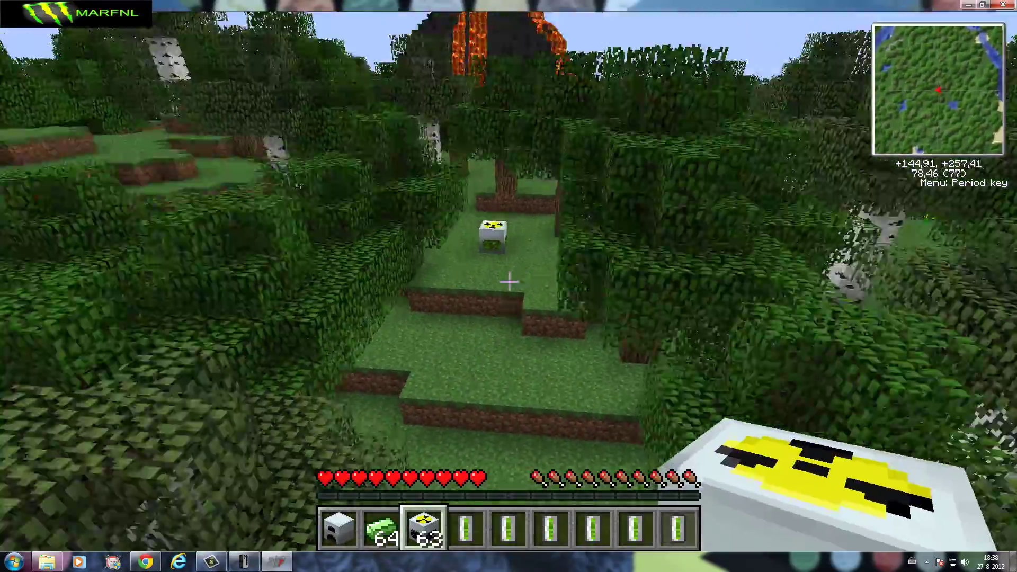
key("w")
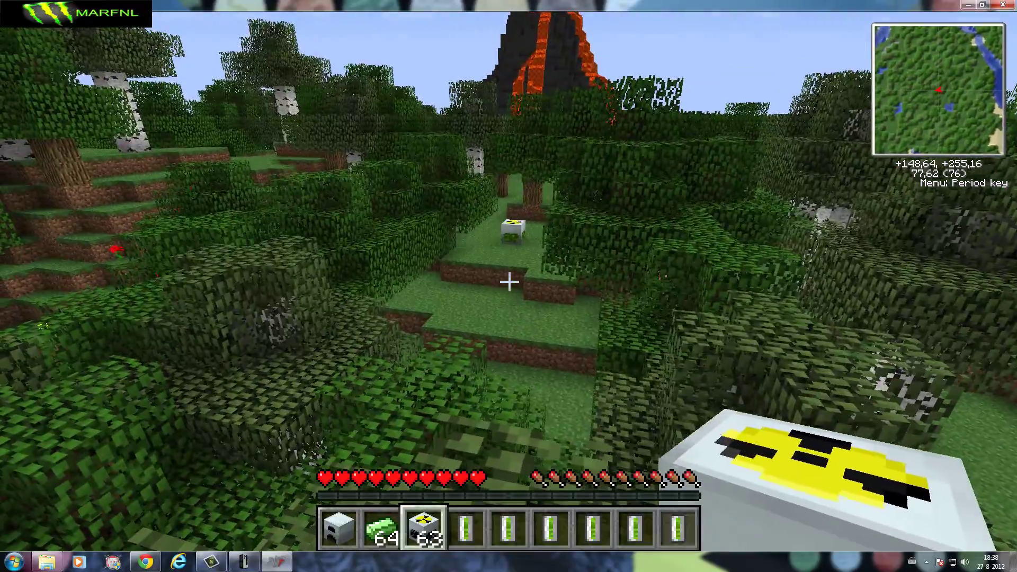
key("w")
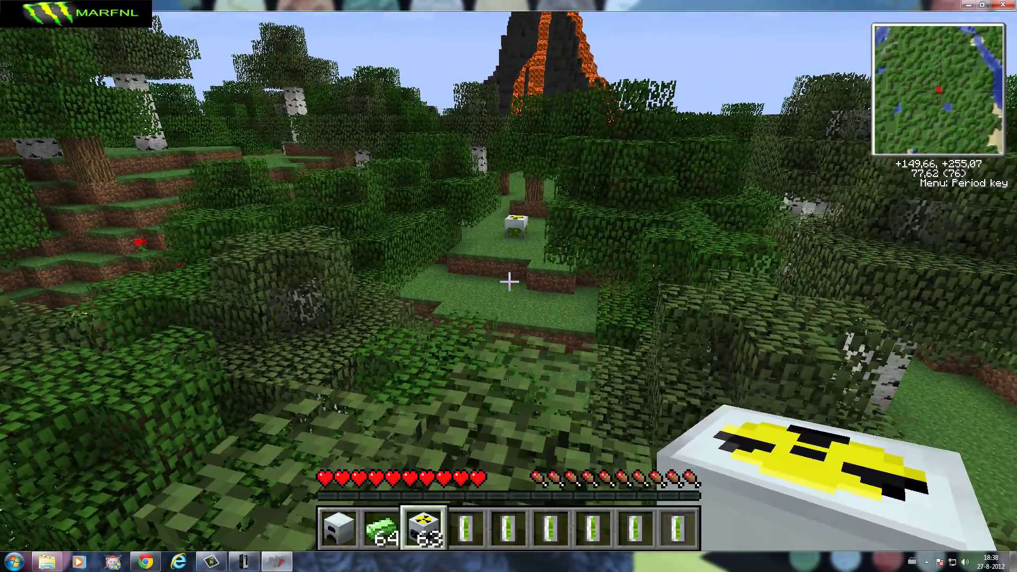
key("w")
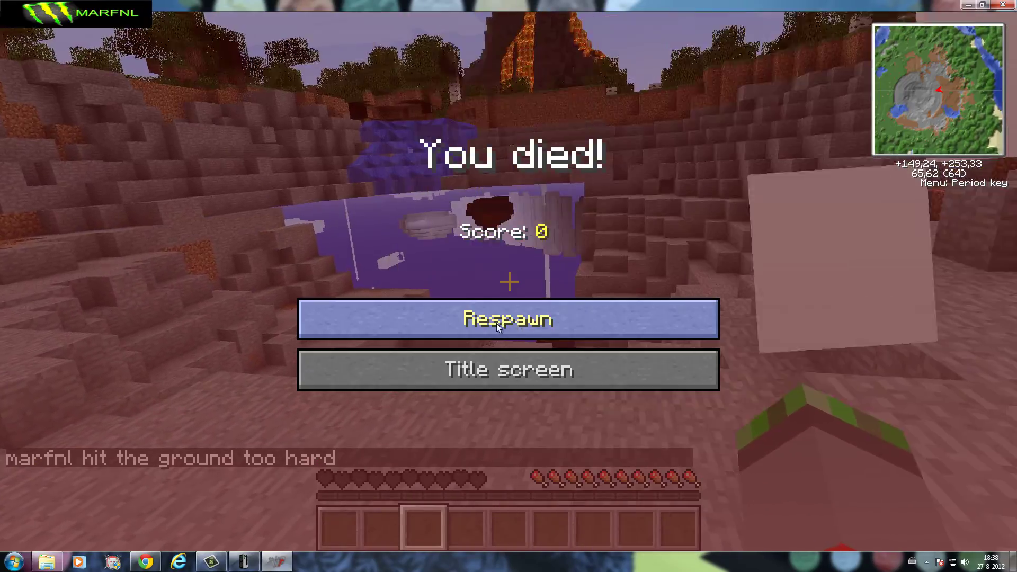
Respawn after the fatal fall and walk across the stone crater
left_click(497, 321)
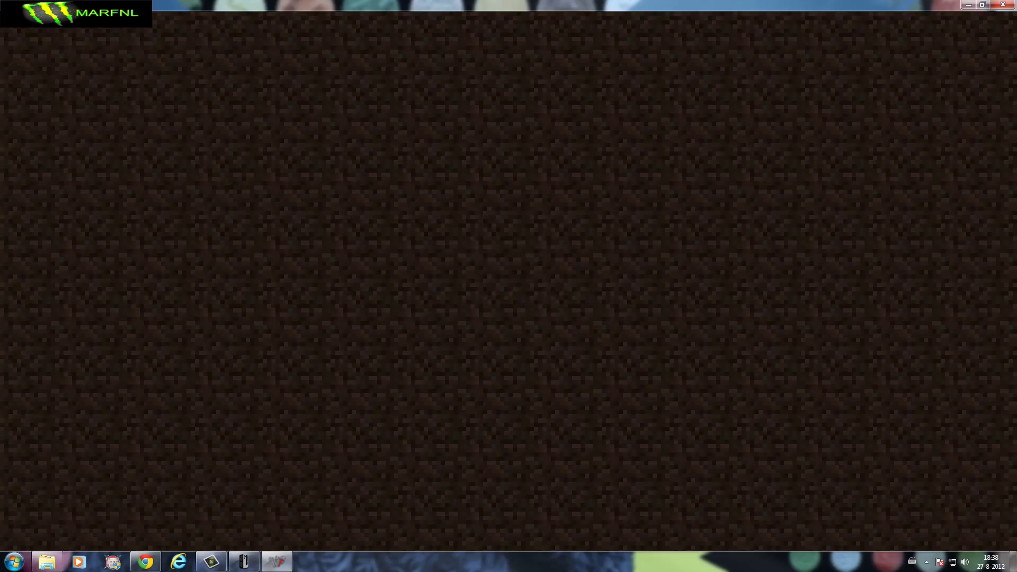
key("w")
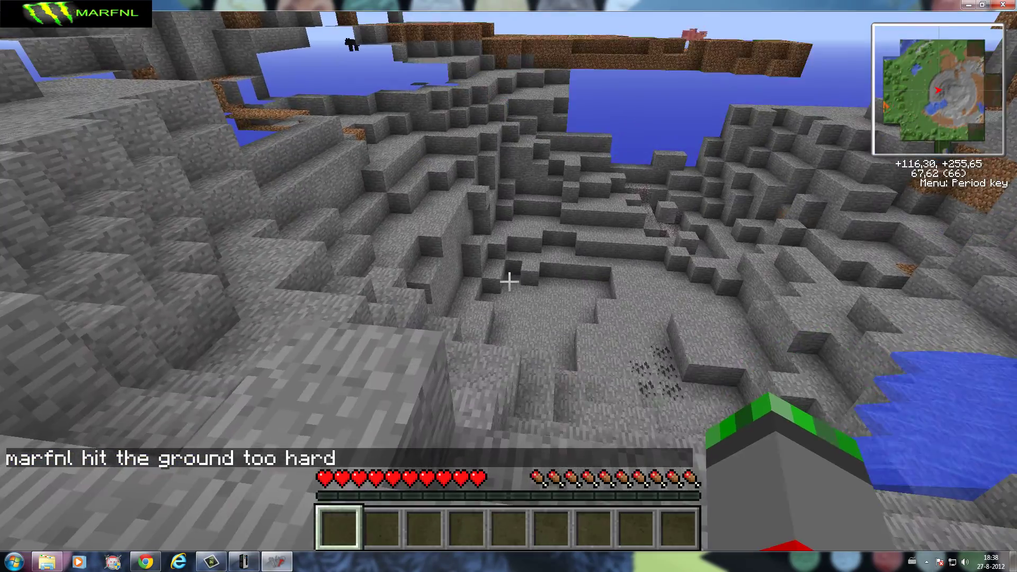
key("w")
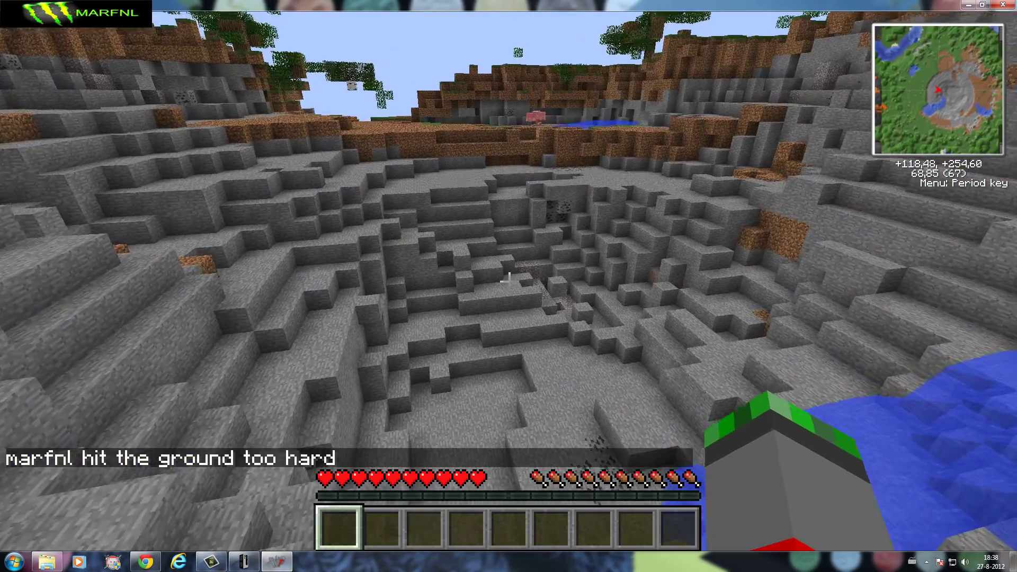
Switch to the McMyAdmin panel in Chrome and browse the Schedule, Console, Users and Backups pages
key("e")
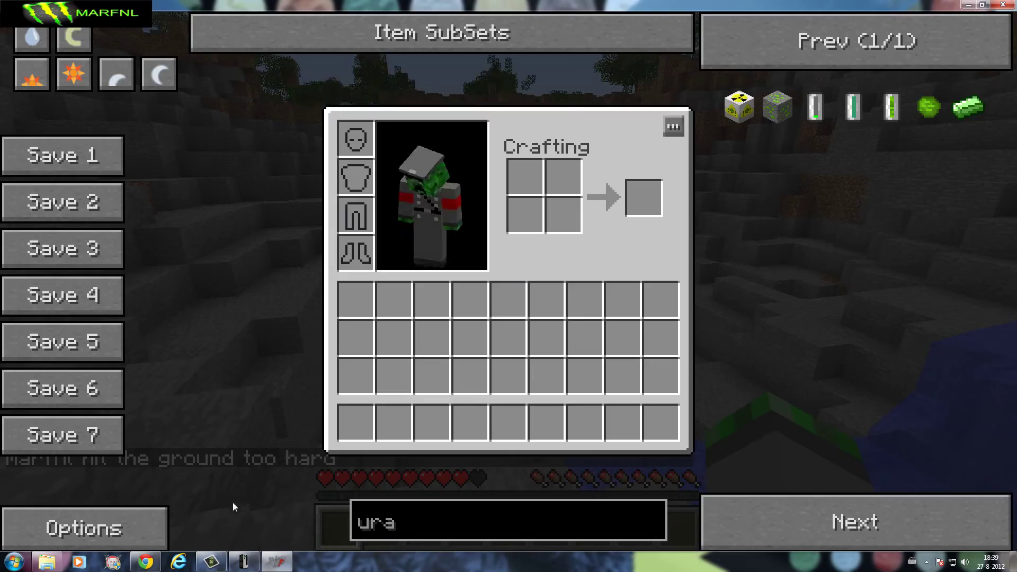
left_click(153, 563)
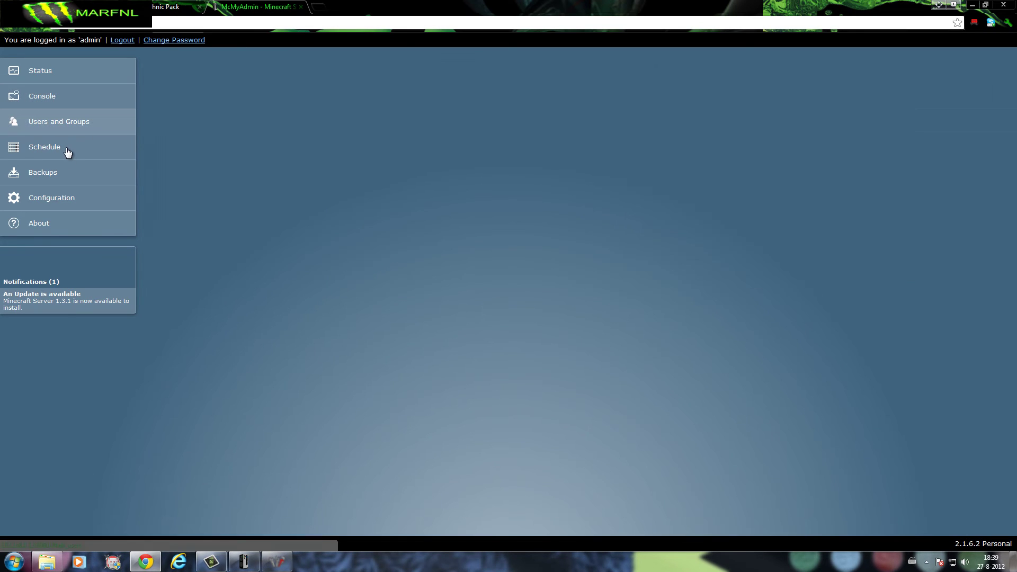
left_click(67, 148)
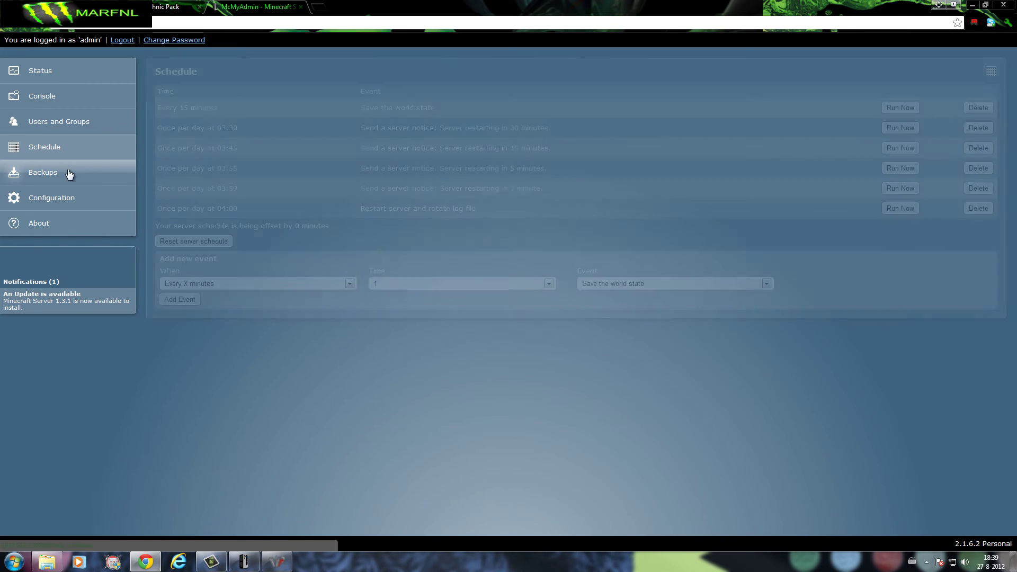
left_click(85, 105)
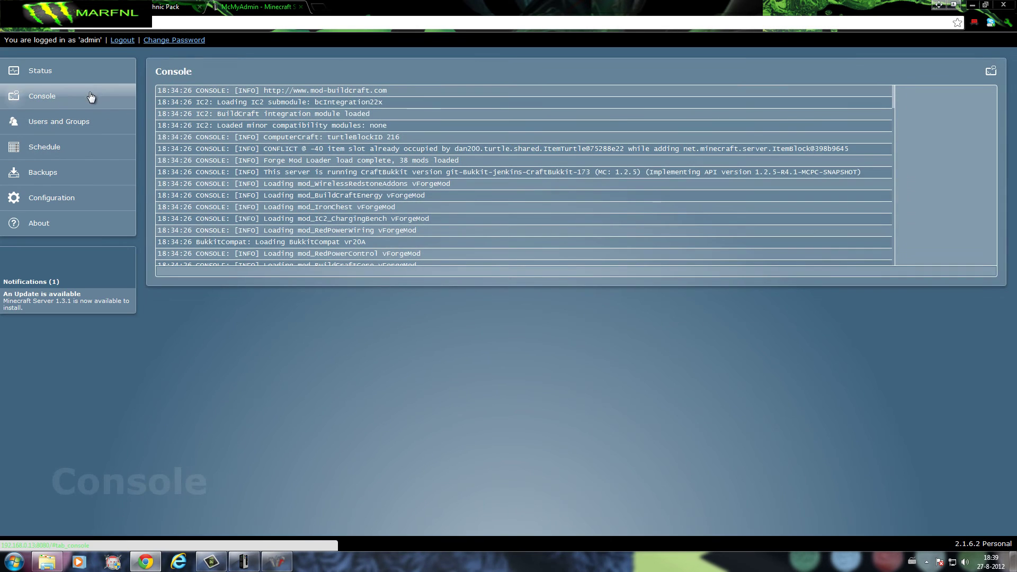
left_click(82, 80)
left_click(84, 118)
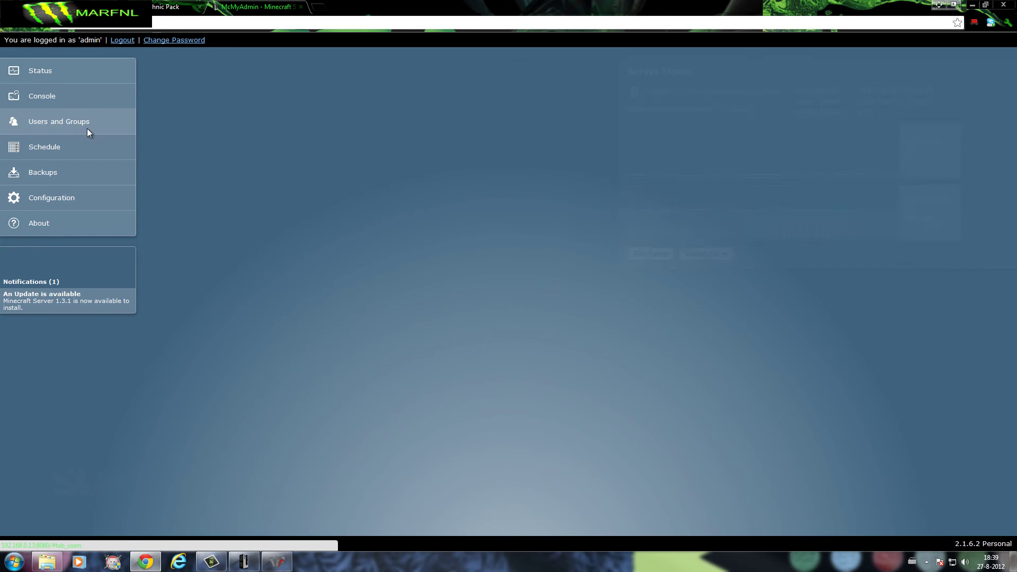
left_click(62, 148)
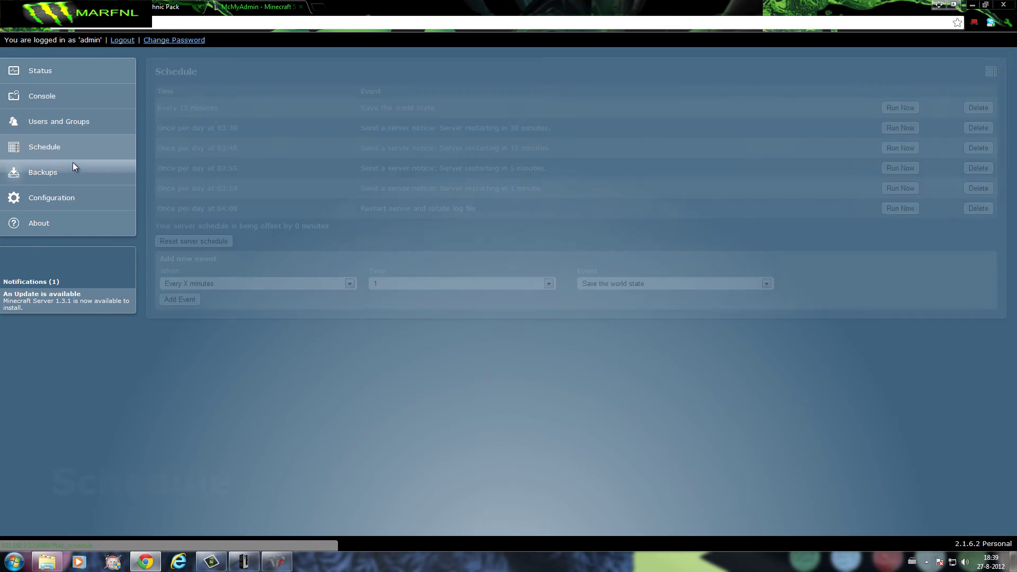
left_click(74, 170)
left_click(75, 108)
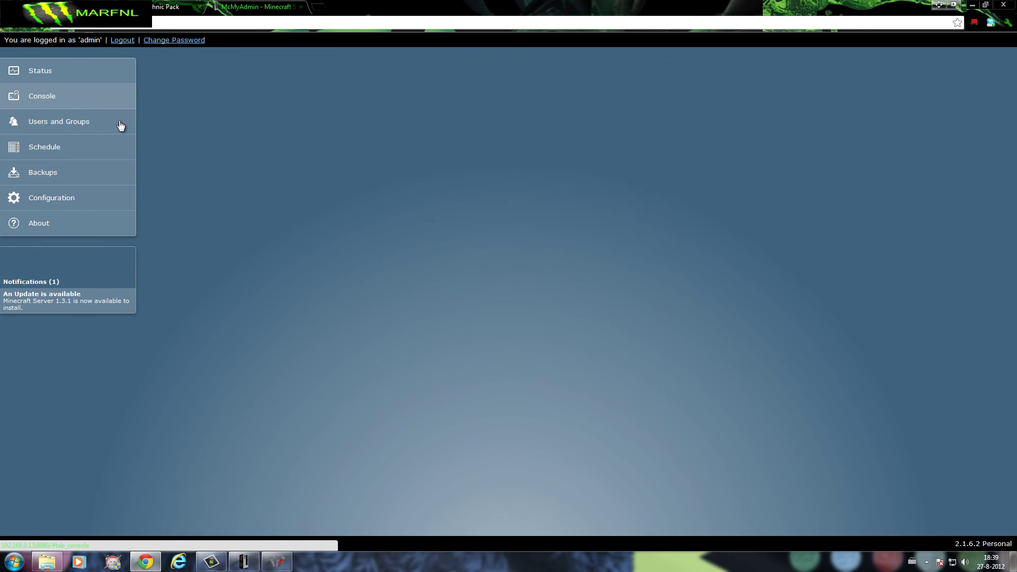
left_click(87, 142)
left_click(92, 128)
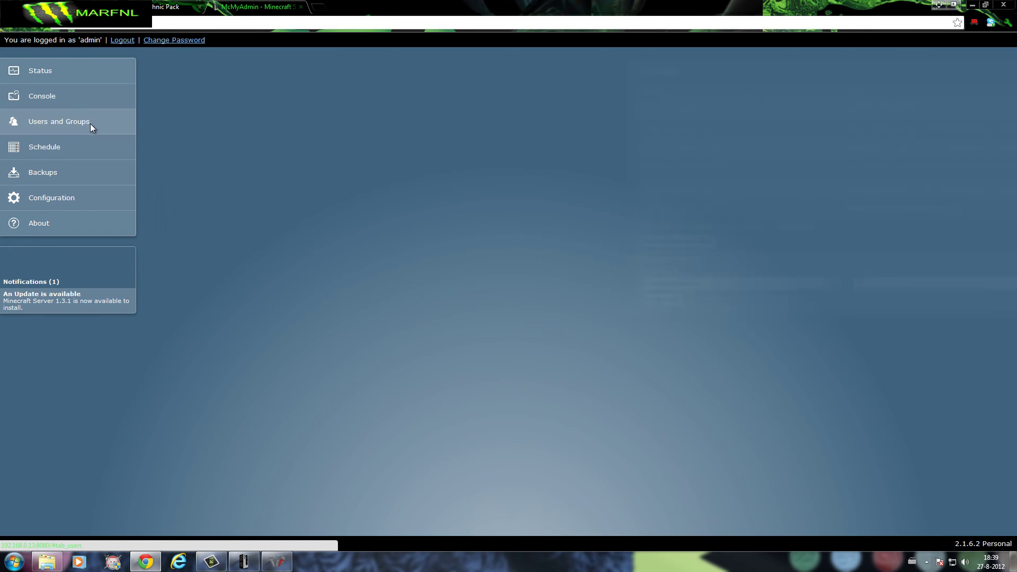
left_click(88, 167)
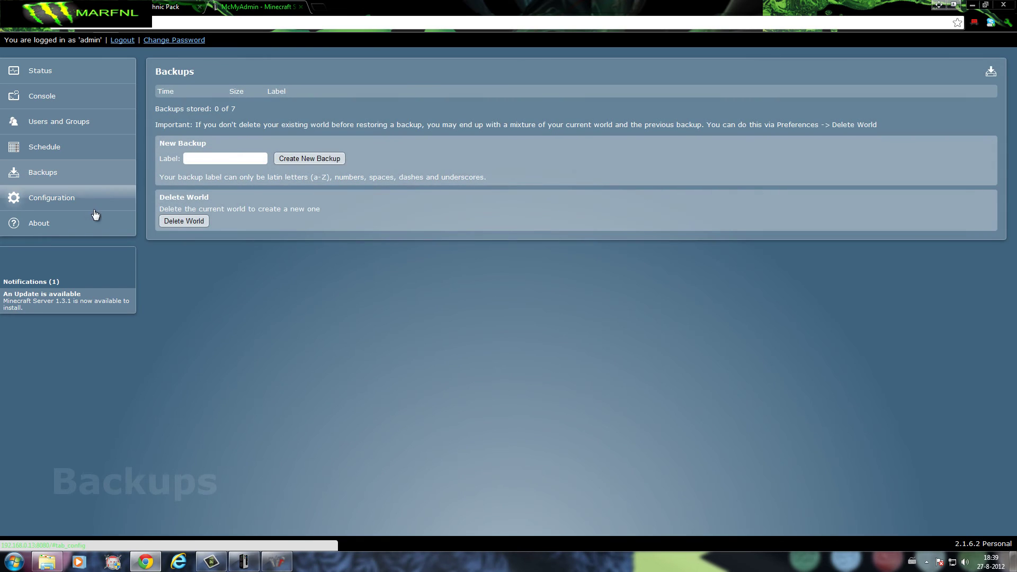
Open Configuration > Plugins and inspect the BukkitCompat r20A entry
left_click(90, 199)
left_click(326, 95)
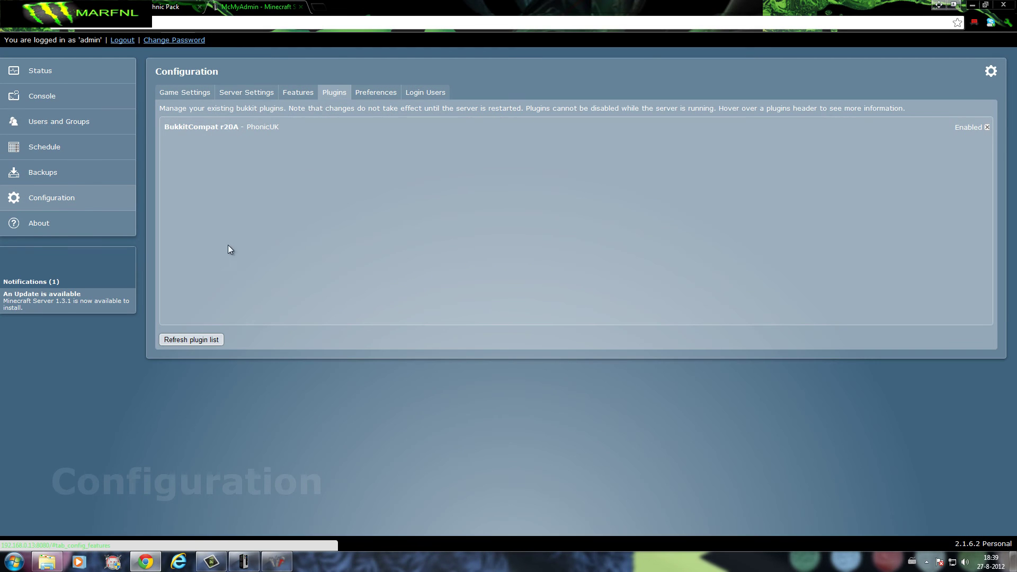
mouse_move(251, 148)
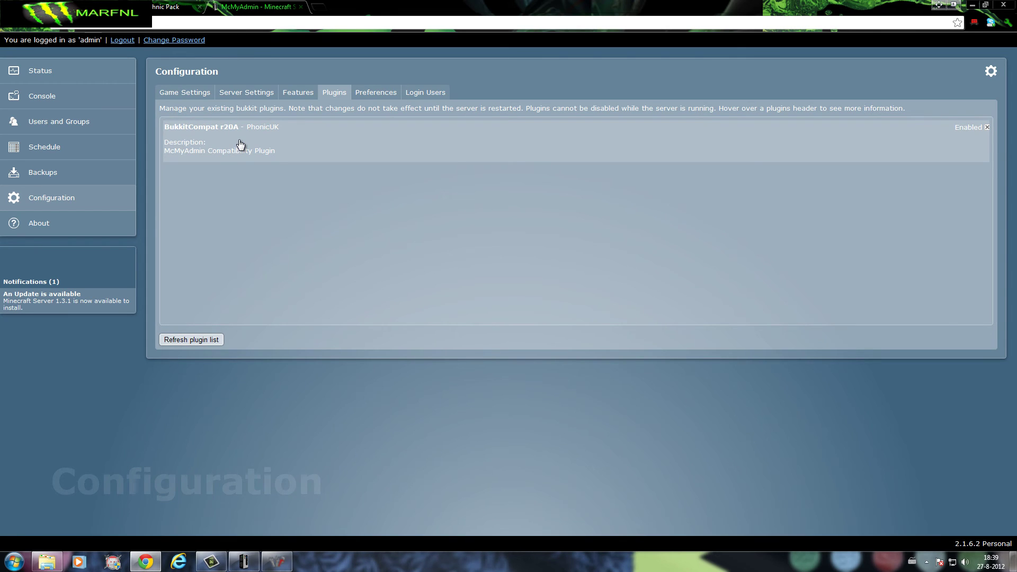
Restart the Minecraft server from the Status page and wait for it to come back online
left_click(70, 181)
left_click(45, 70)
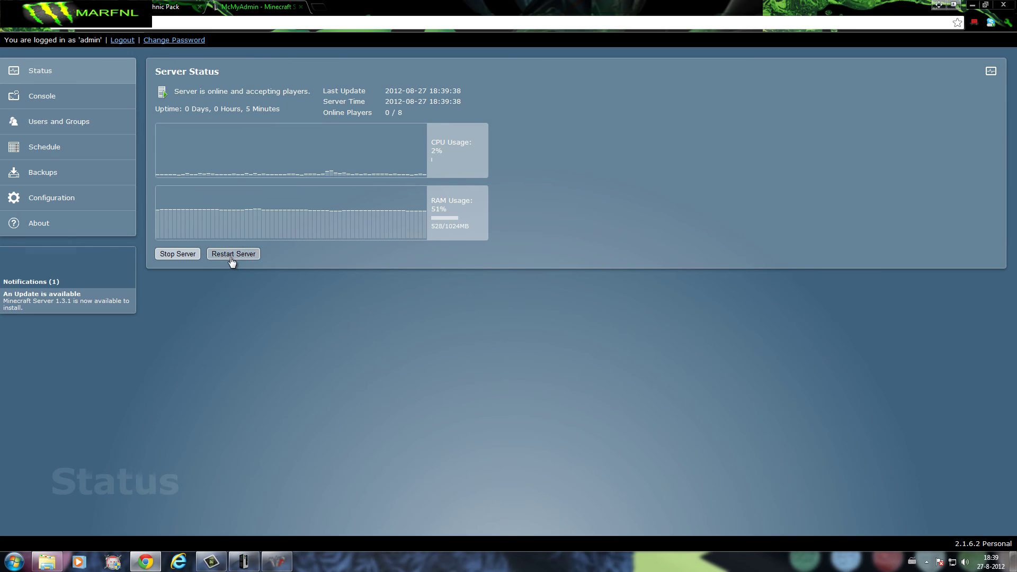
left_click(210, 256)
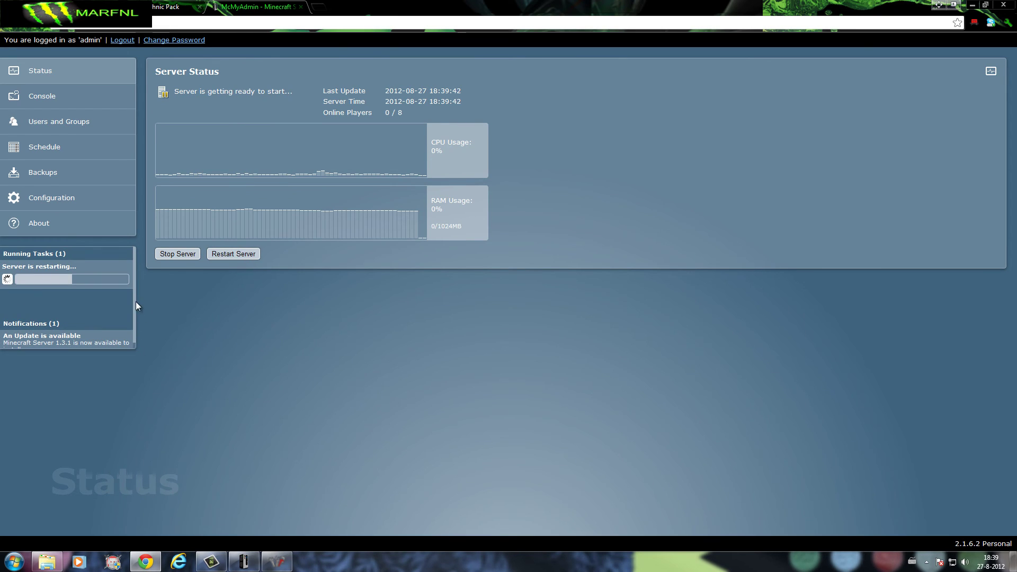
scroll(117, 339, "down", 1)
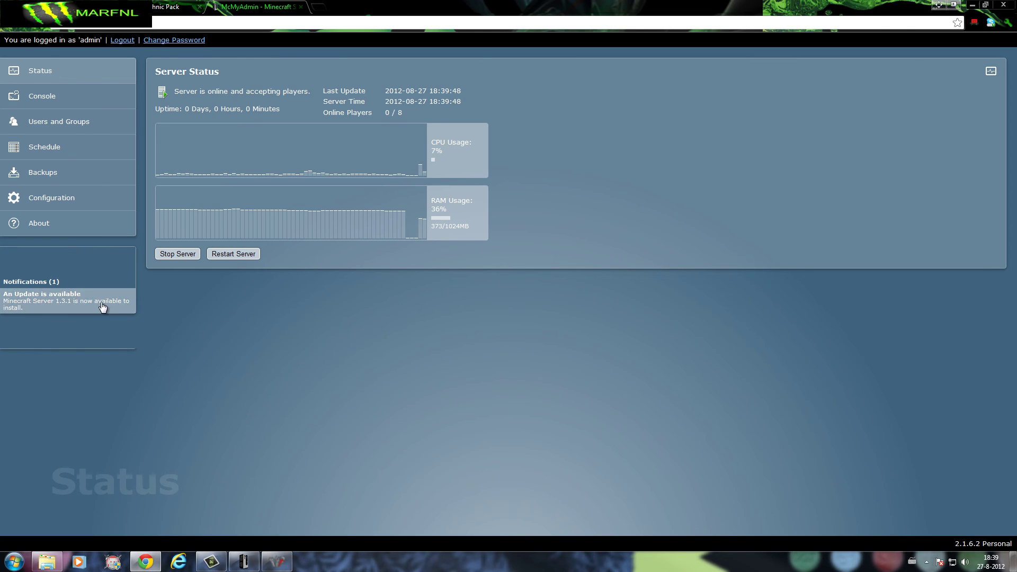
Check About > Updates for new versions, then view the six-event server Schedule
left_click(87, 224)
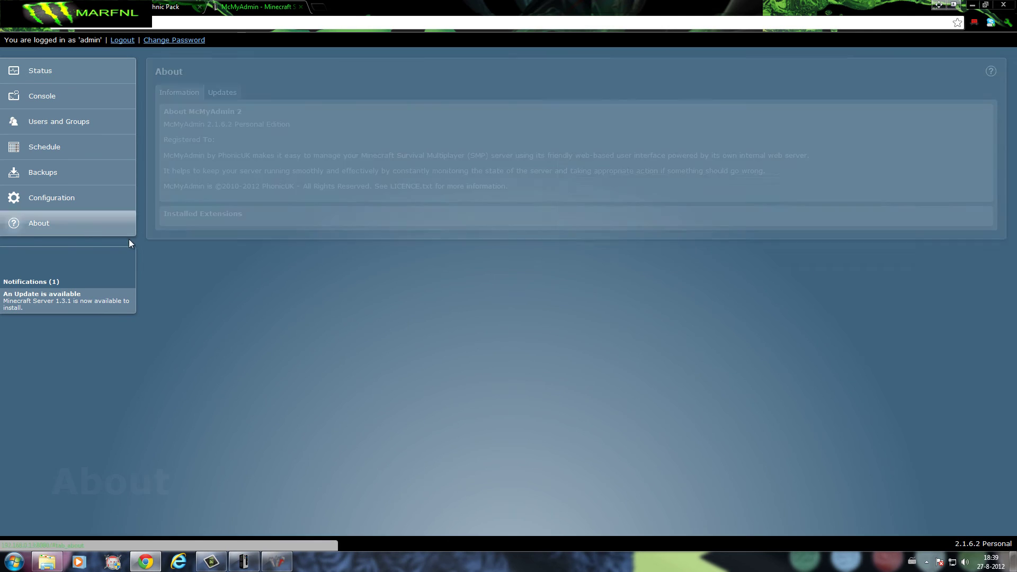
left_click(225, 96)
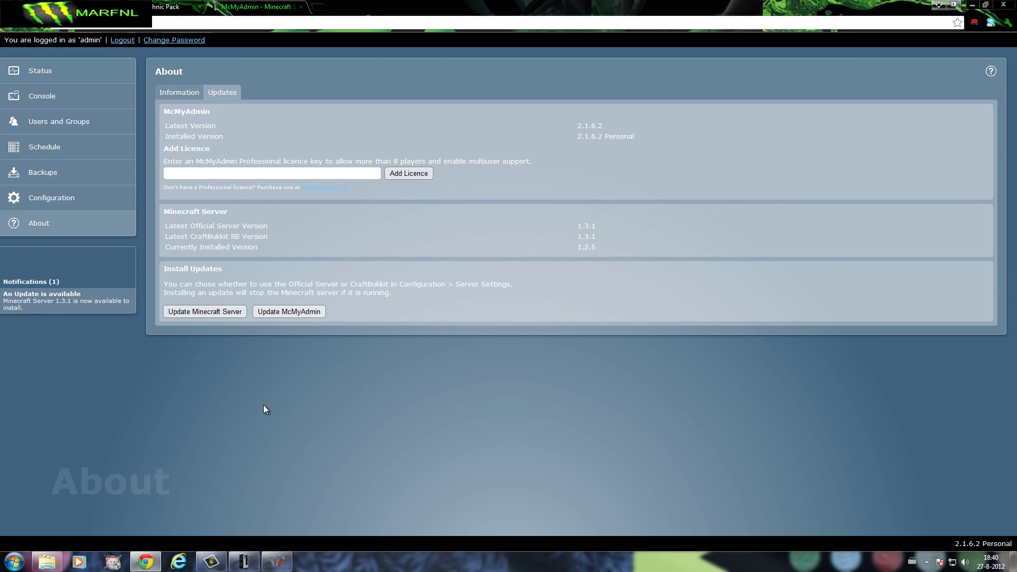
left_click(88, 174)
left_click(95, 140)
left_click(97, 132)
left_click(97, 148)
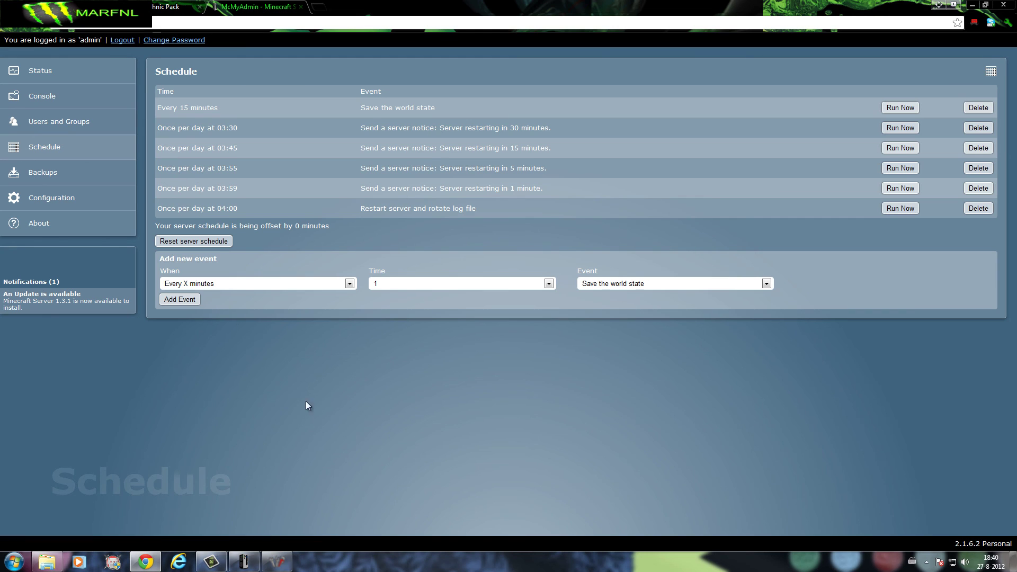
Return Chrome to the Technic Tekkit 3.1 page and minimize the McMyAdmin folder window
left_click(172, 7)
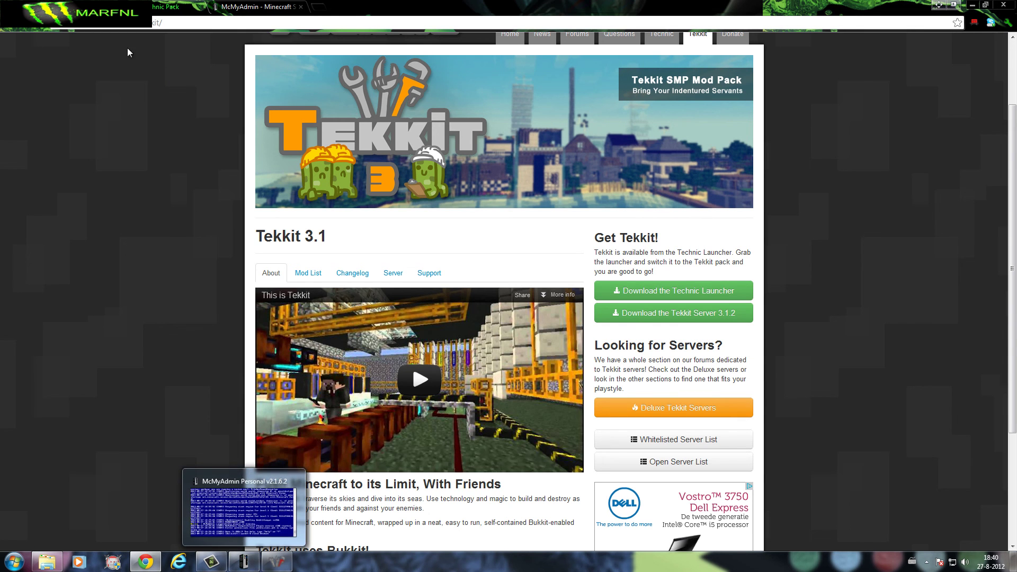
left_click(45, 562)
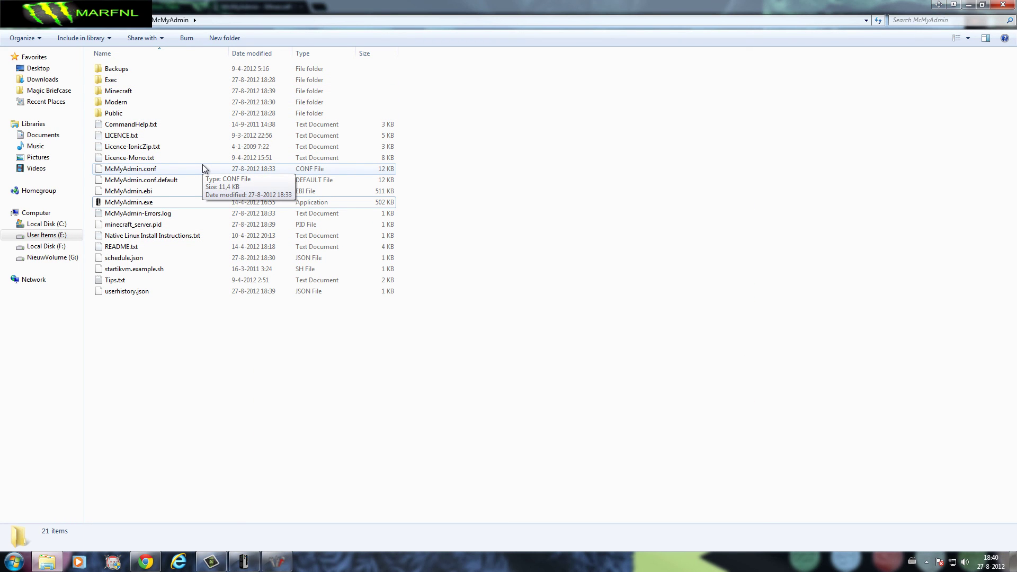
left_click(971, 7)
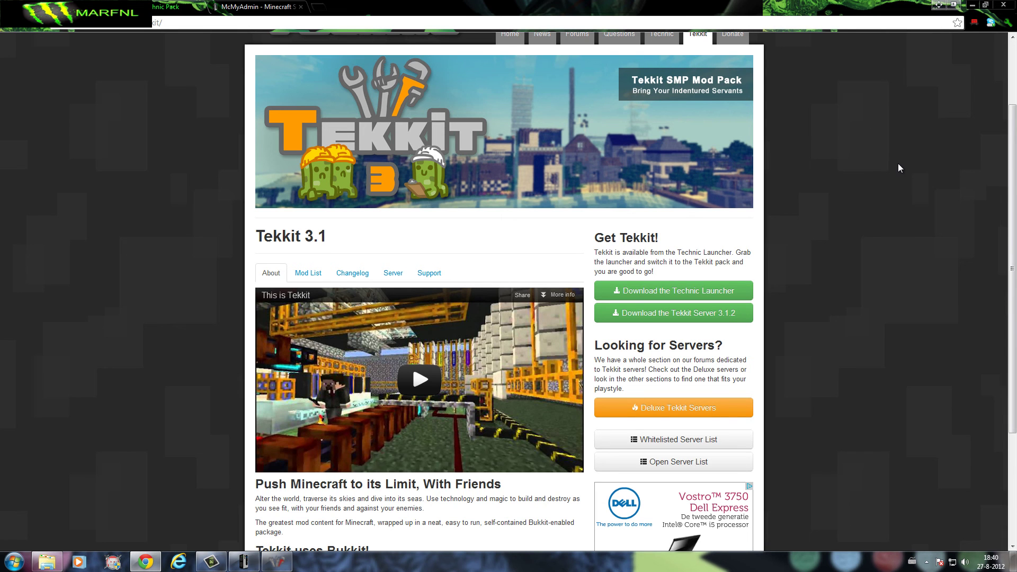